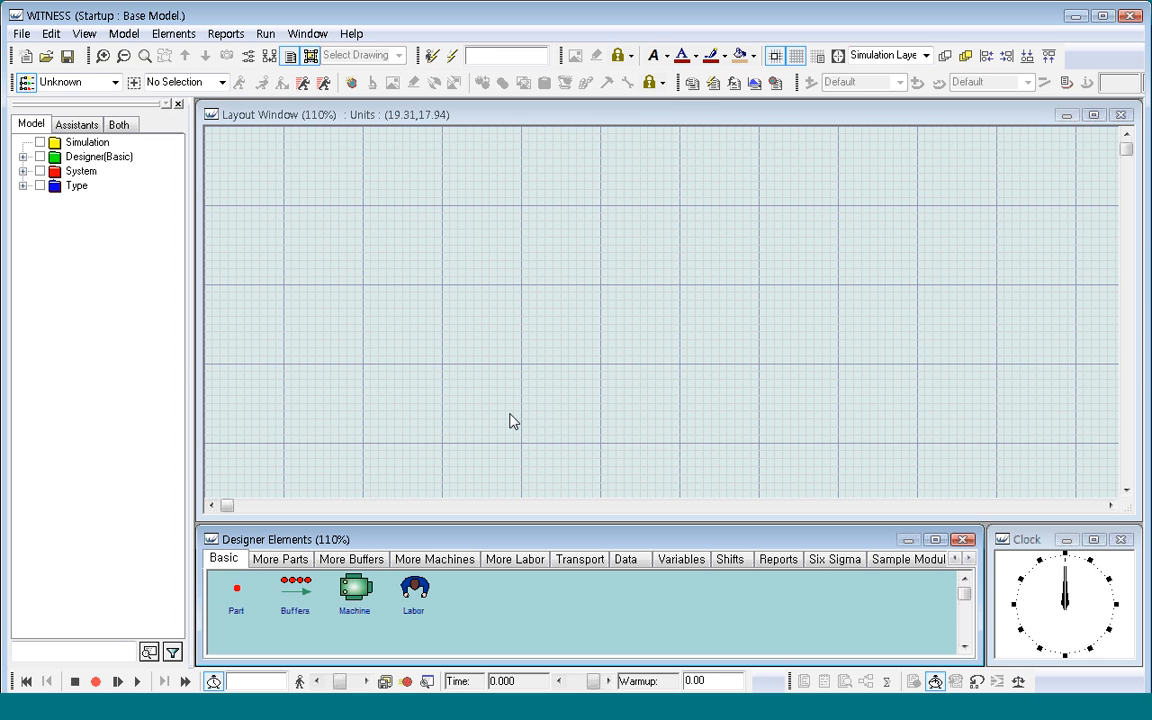
Step: Place a Part element in the layout's upper-left area and a Buffers element to its right at about the same height
click(237, 592)
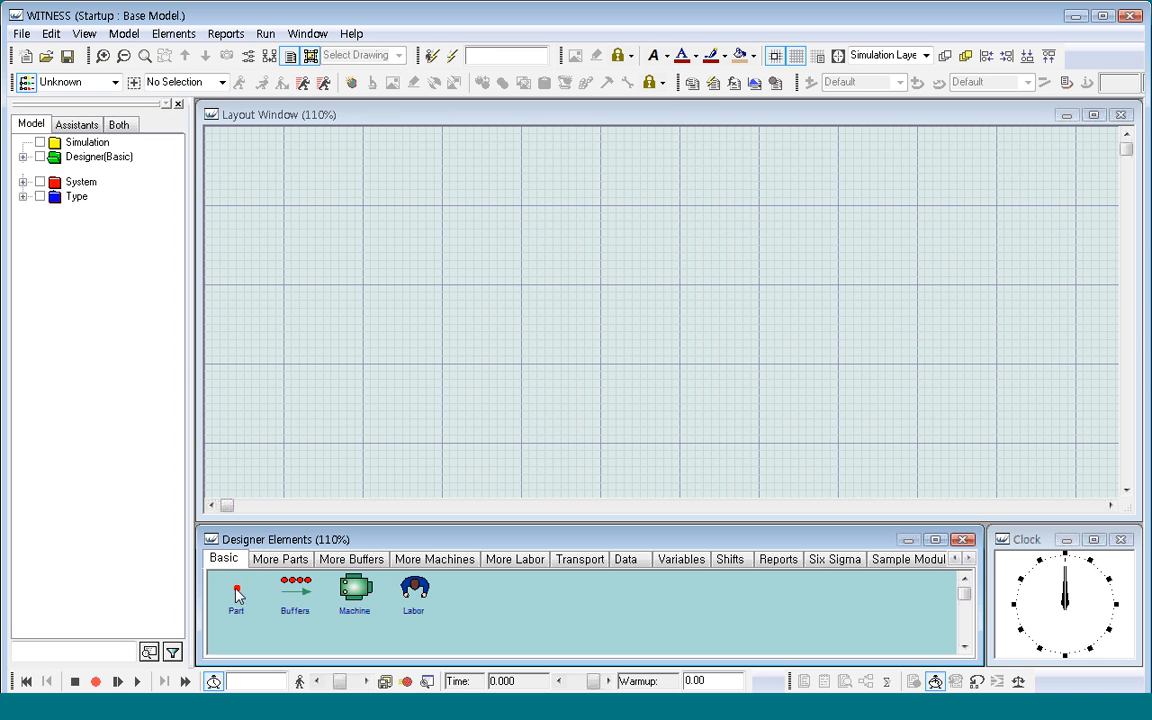
click(319, 262)
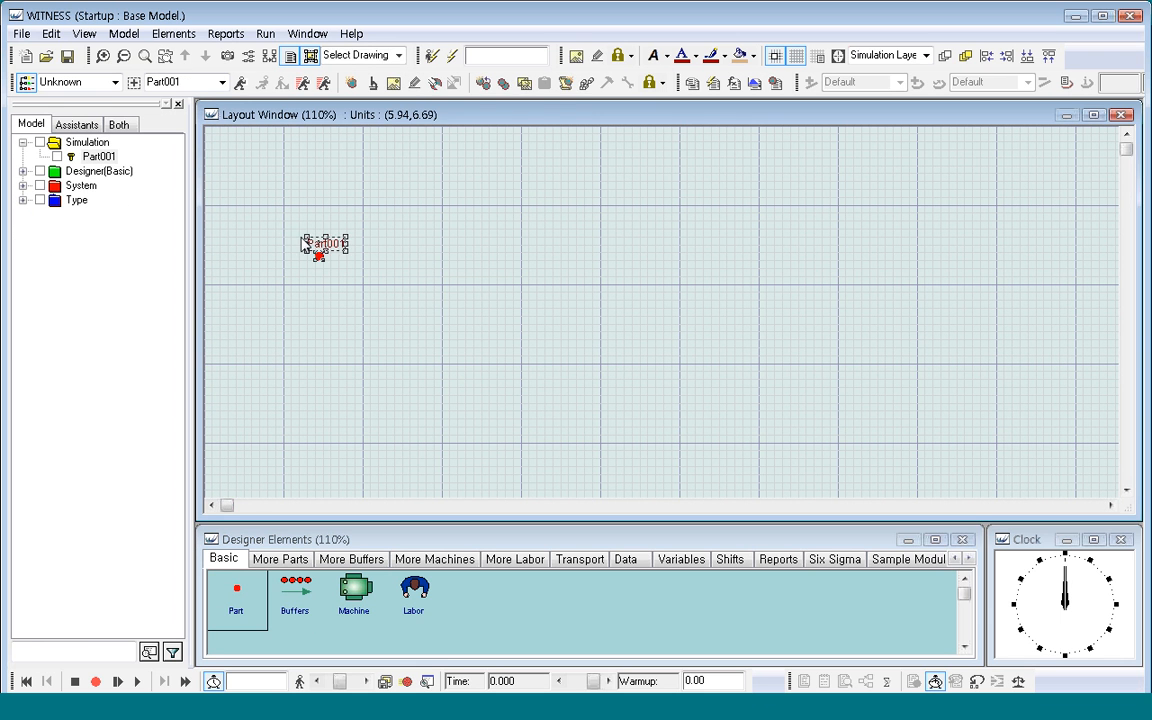
click(295, 592)
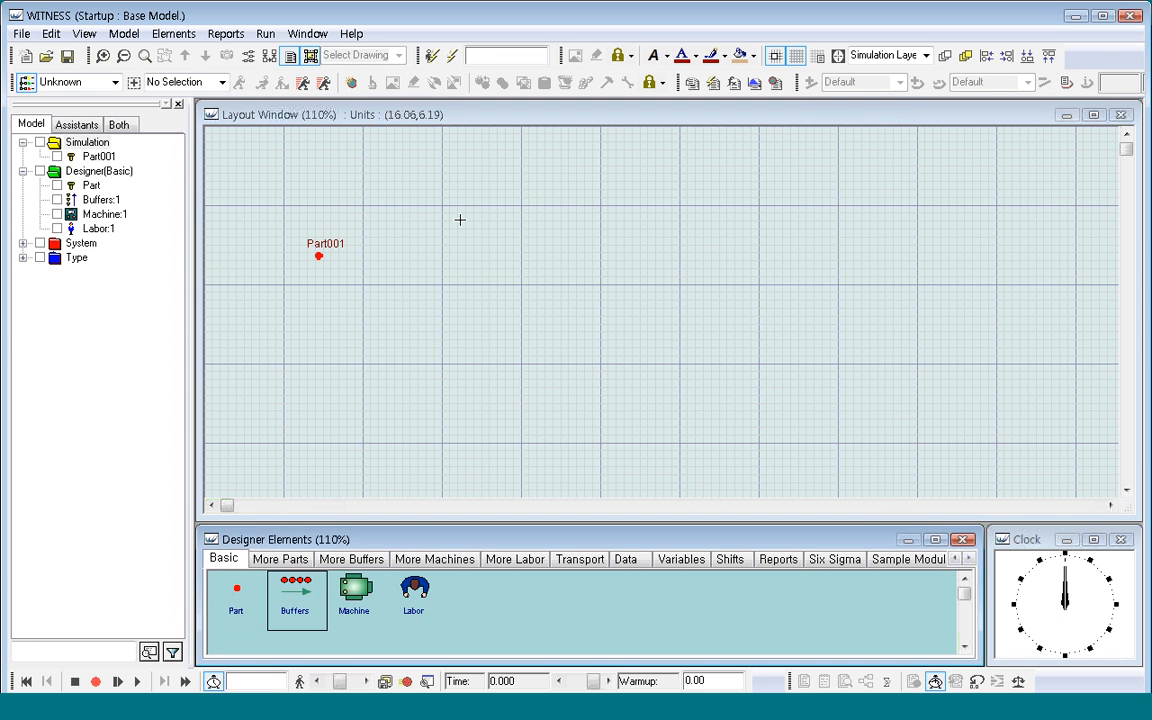
click(458, 262)
click(462, 332)
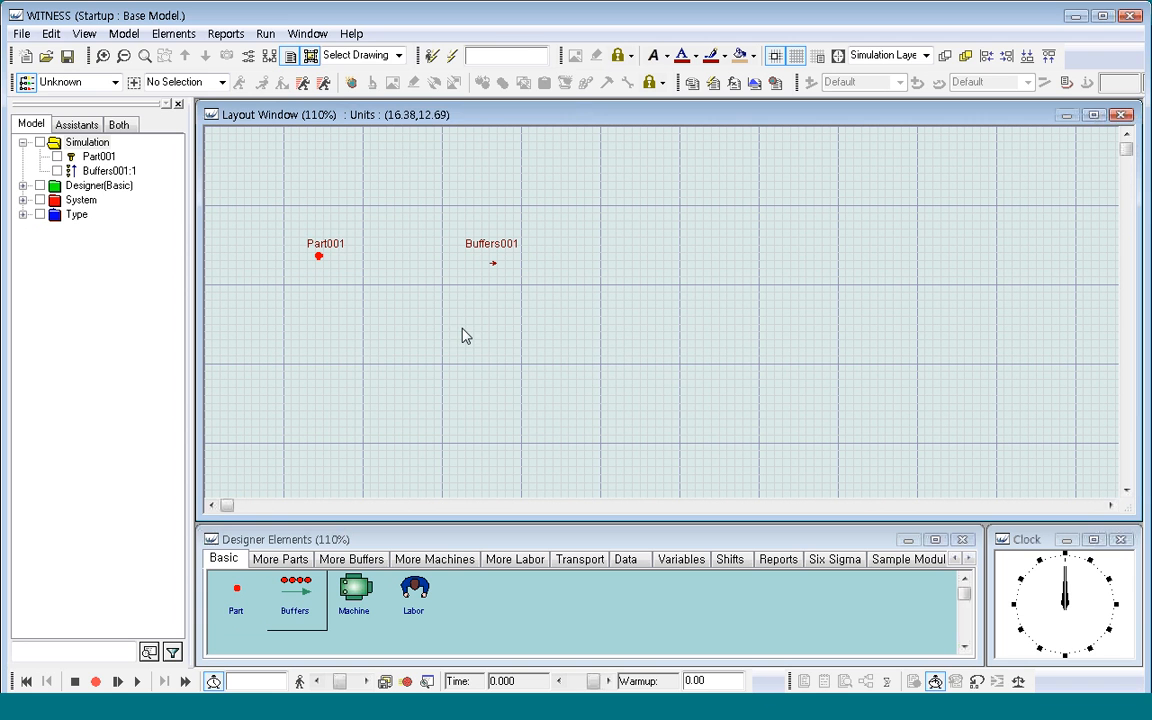
Step: Define a PUSH output rule sending Part001 to Buffers001, accepting the change to active arrivals
click(334, 247)
click(224, 83)
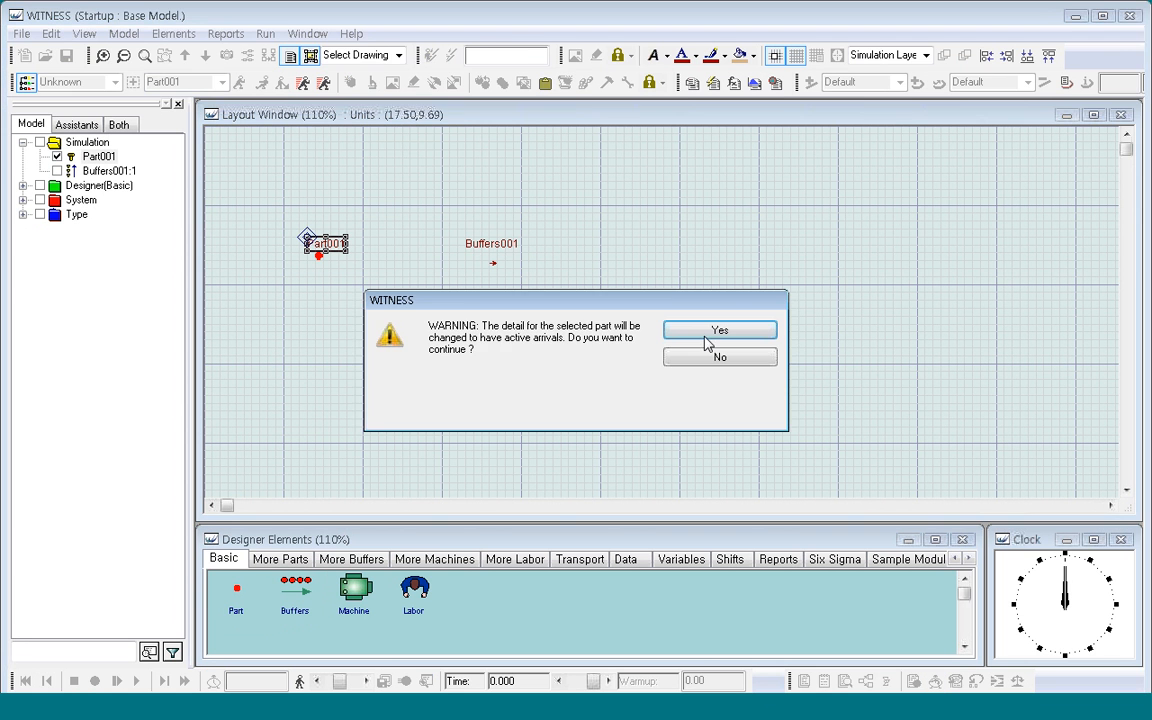
click(723, 332)
click(492, 252)
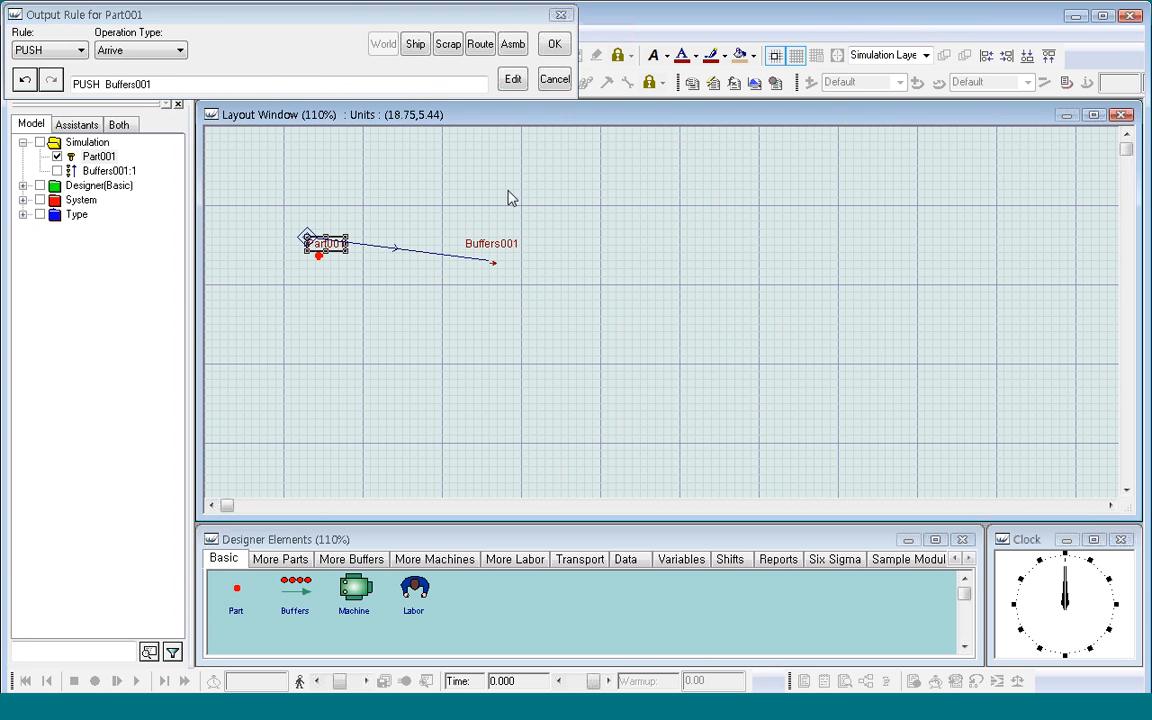
click(558, 52)
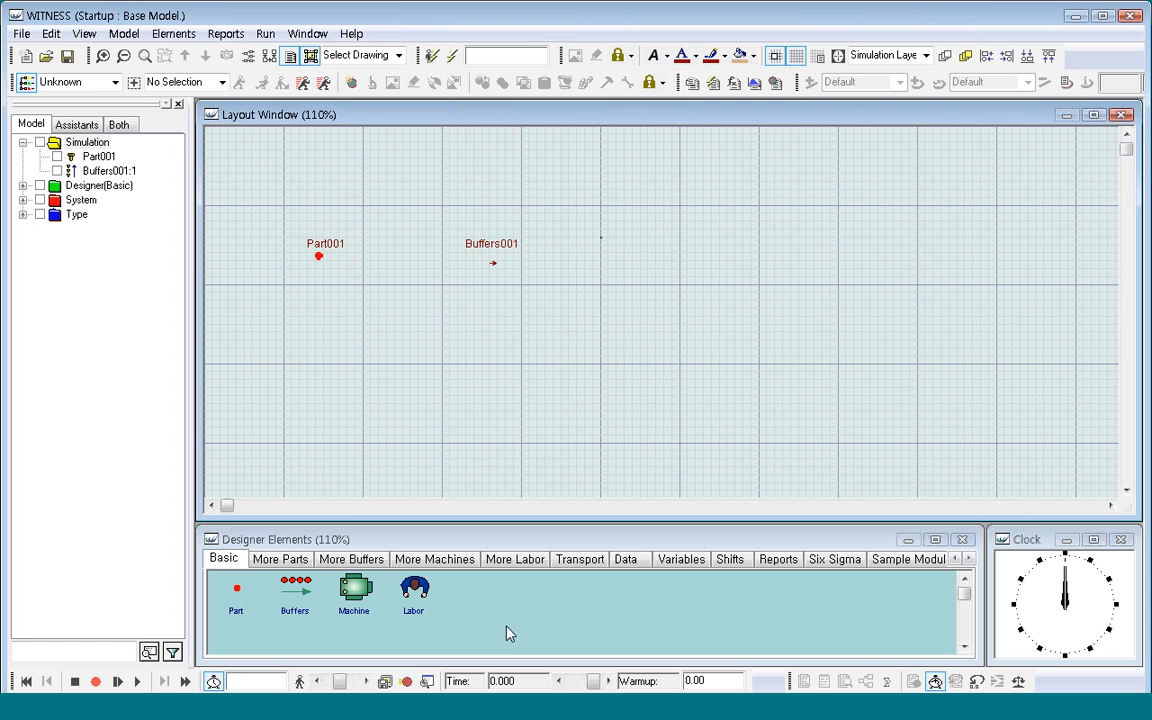
Step: Run the simulation with an inter-arrival time of 1.0 for Part001, then stop and reset it to time zero
click(137, 681)
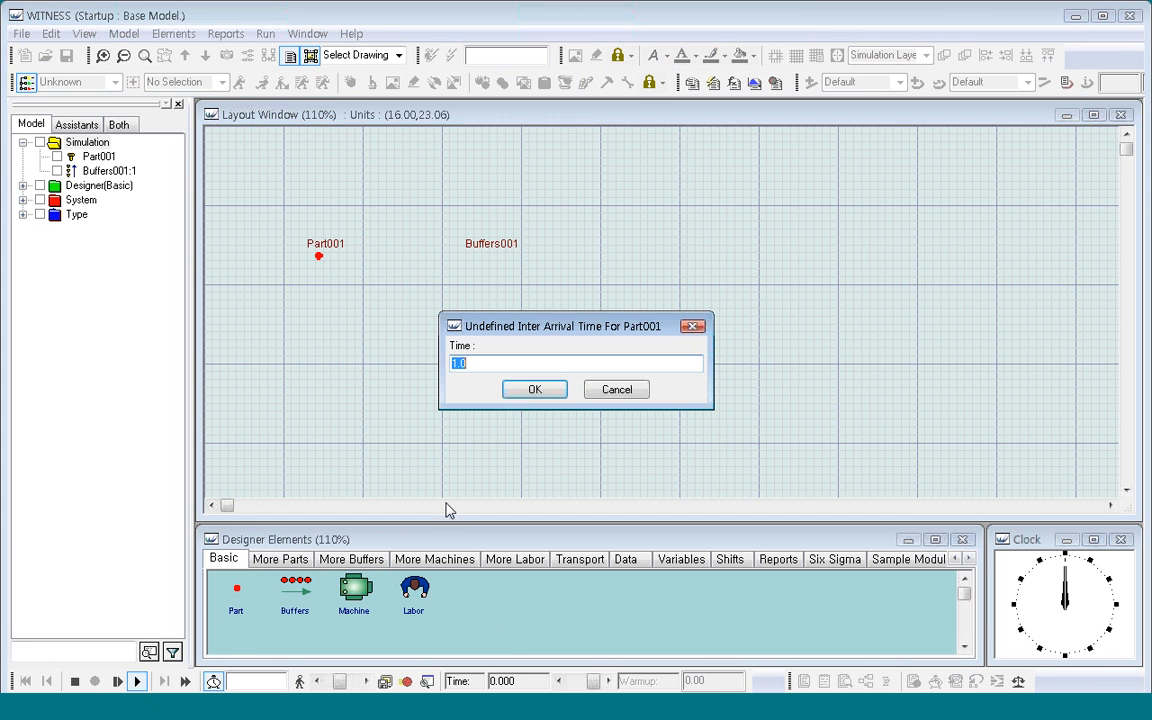
click(532, 390)
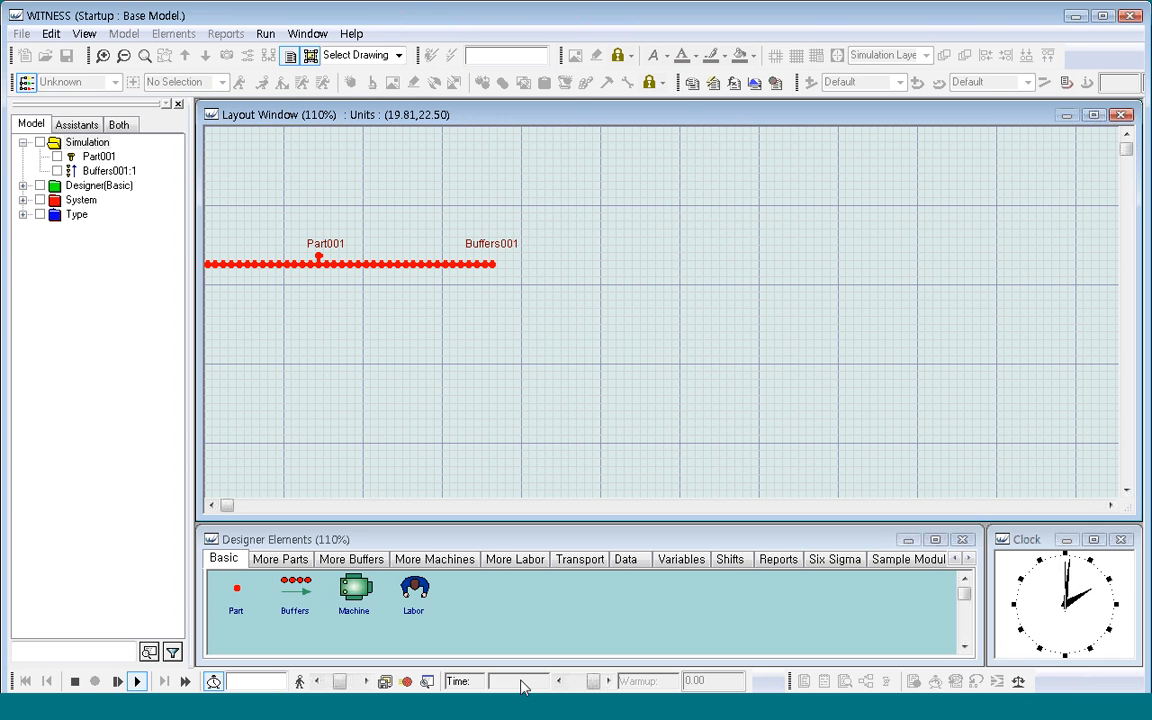
click(74, 681)
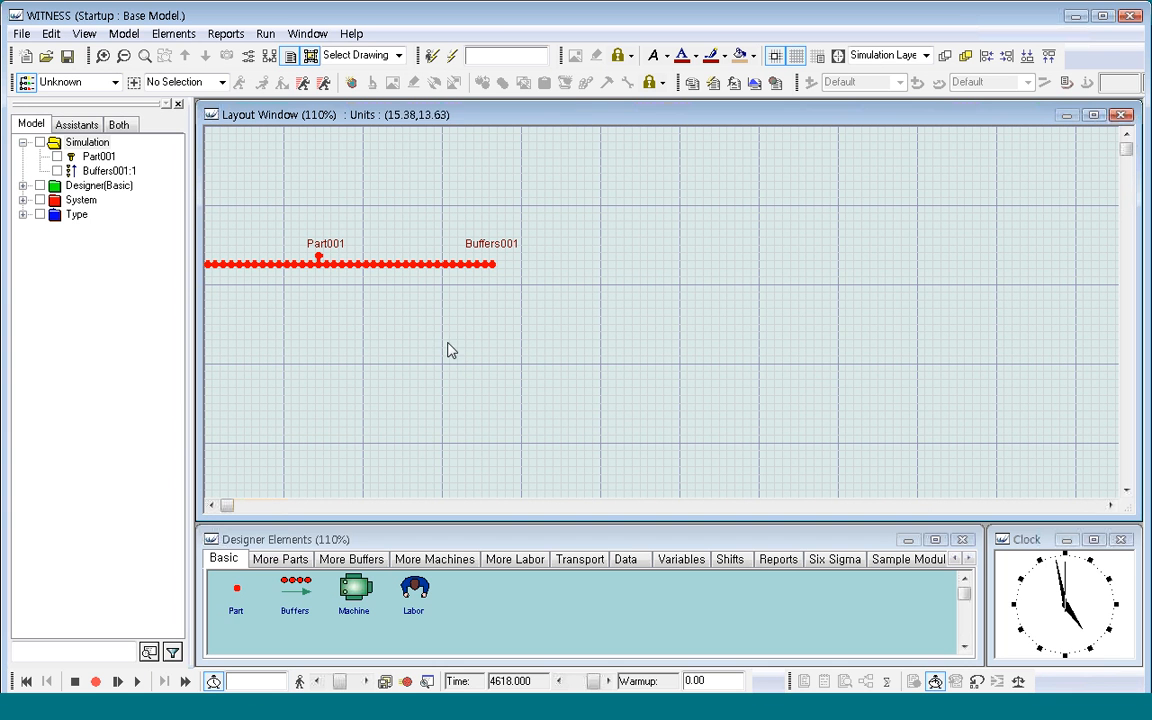
click(22, 683)
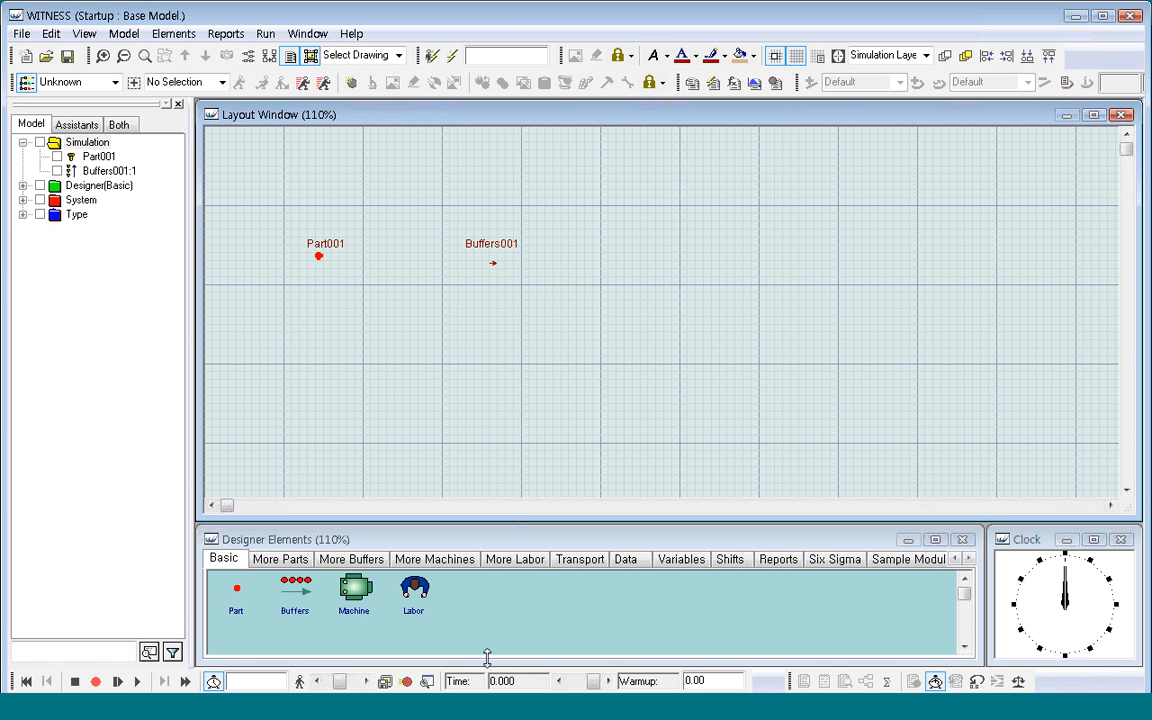
Step: Edit Part001's output rule so the line "if time <= 100" precedes the PUSH to Buffers001 statement
click(329, 254)
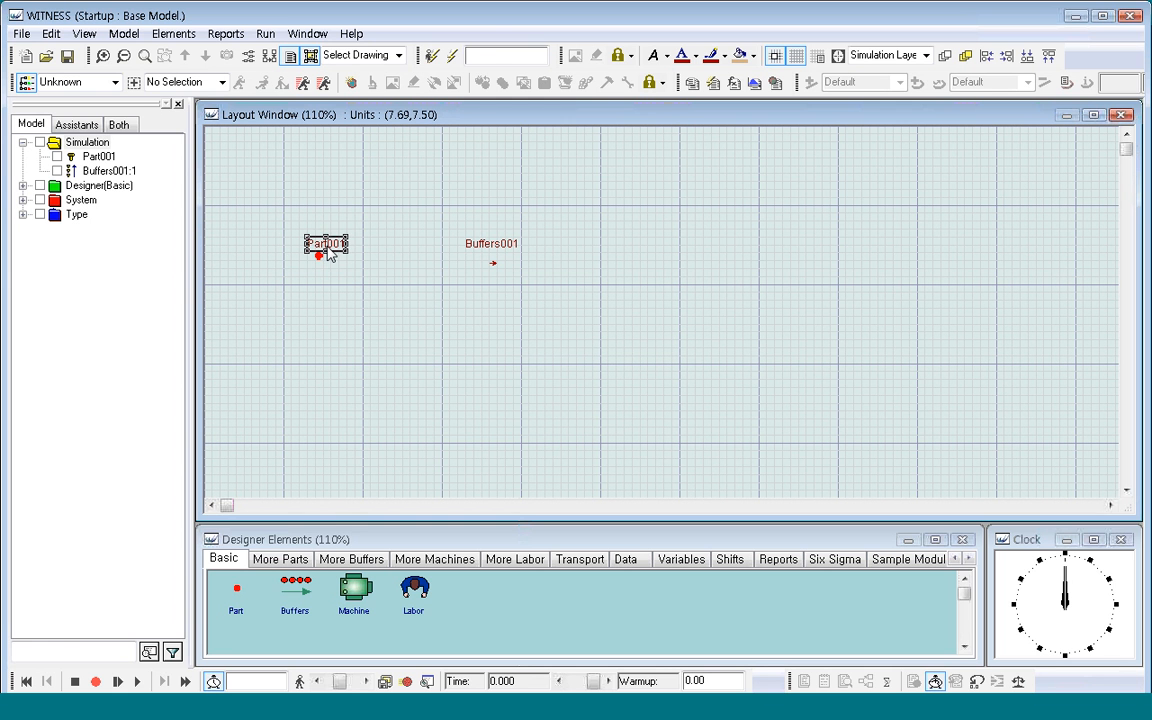
double_click(329, 254)
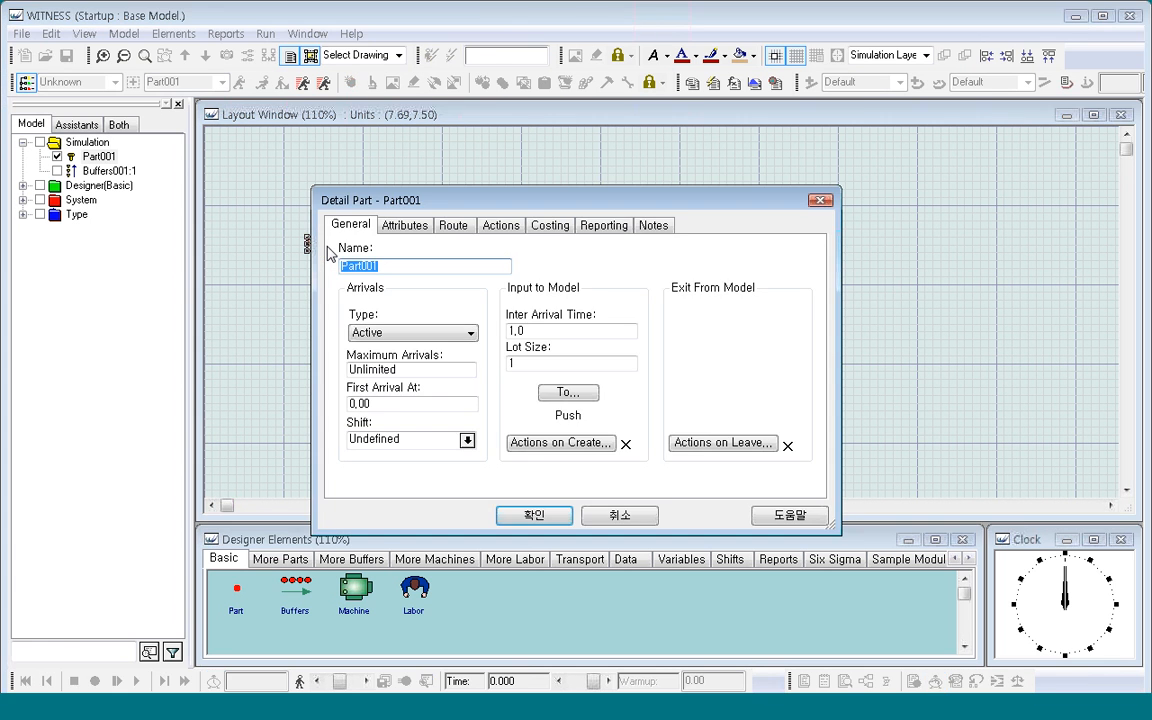
click(567, 392)
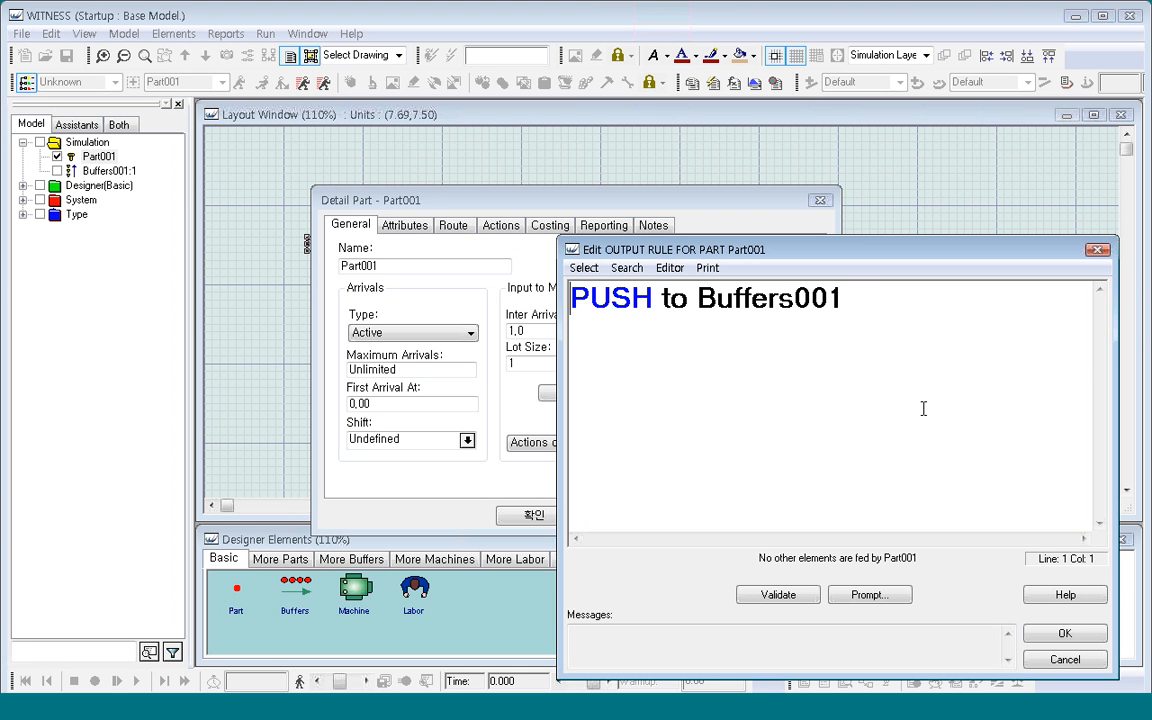
text(if time )
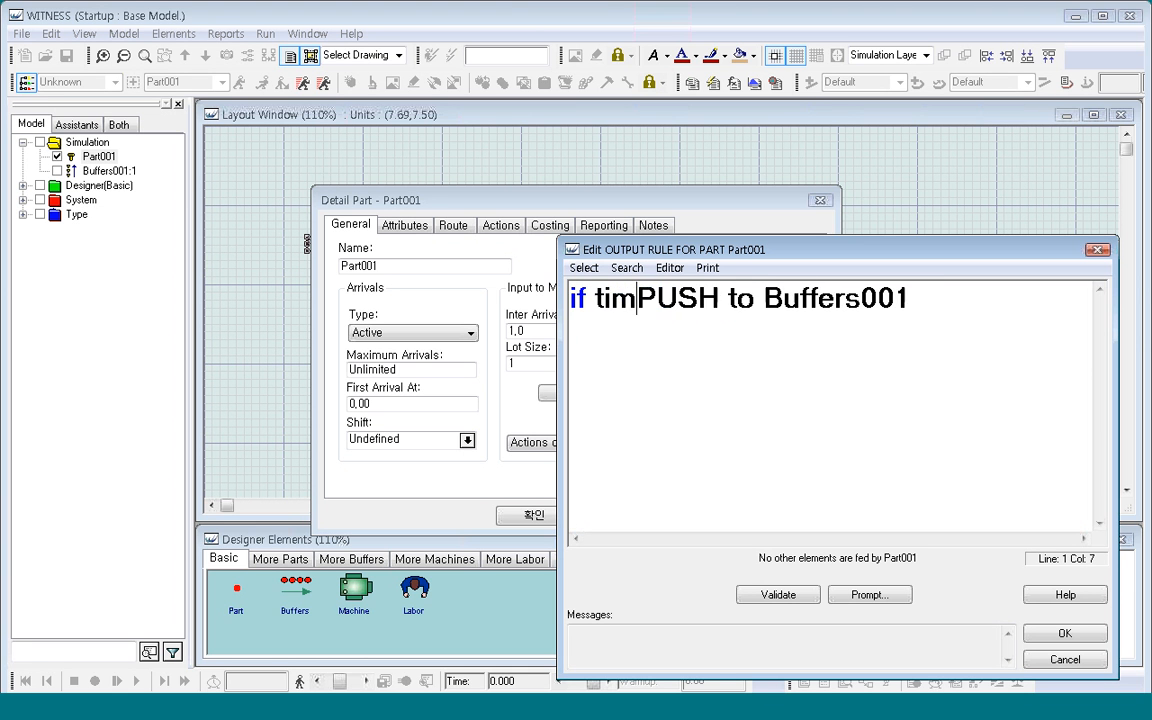
text(<=)
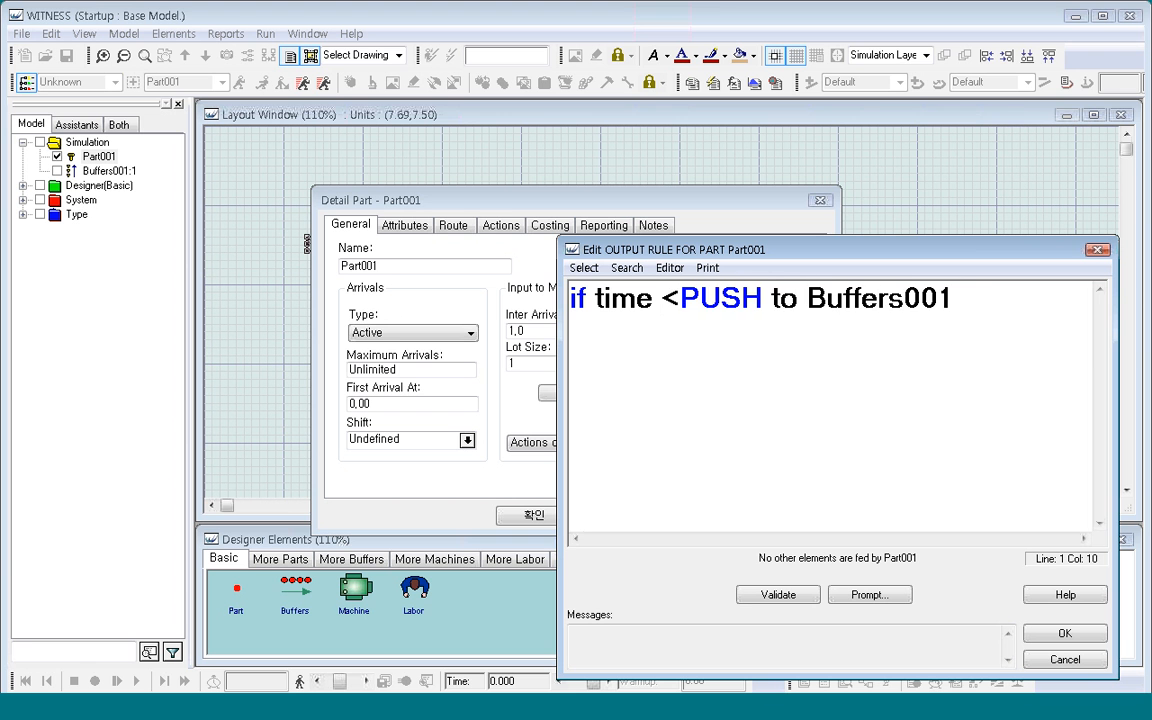
text( 100)
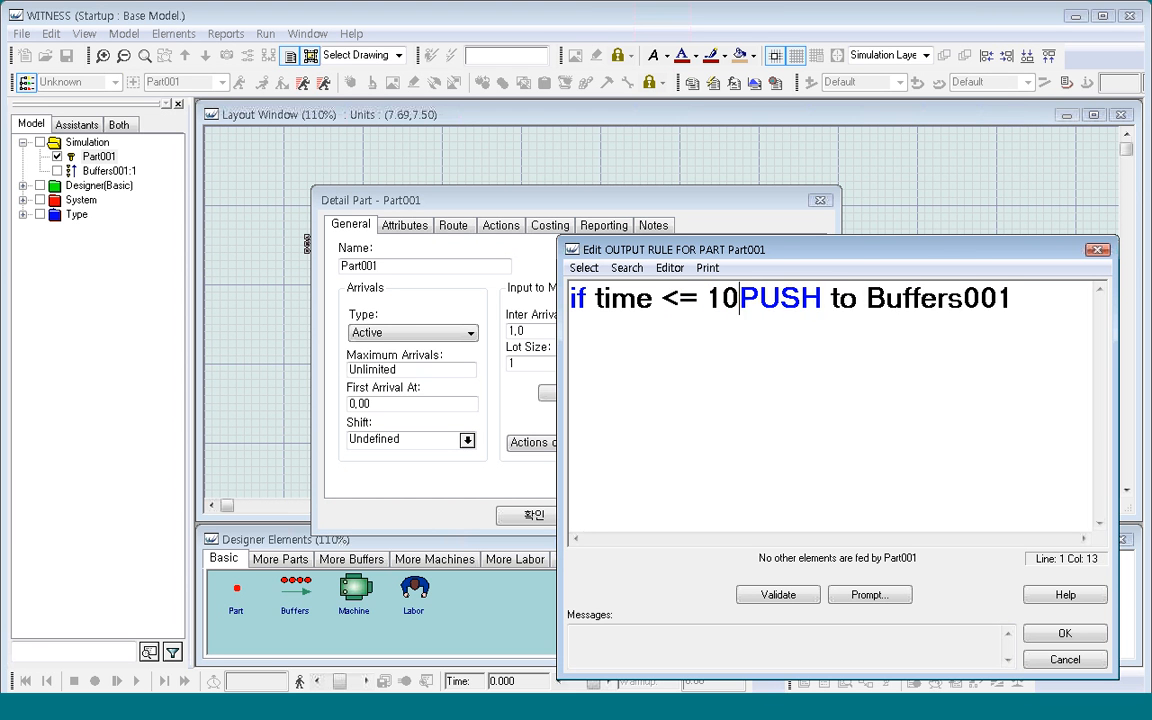
key(Return)
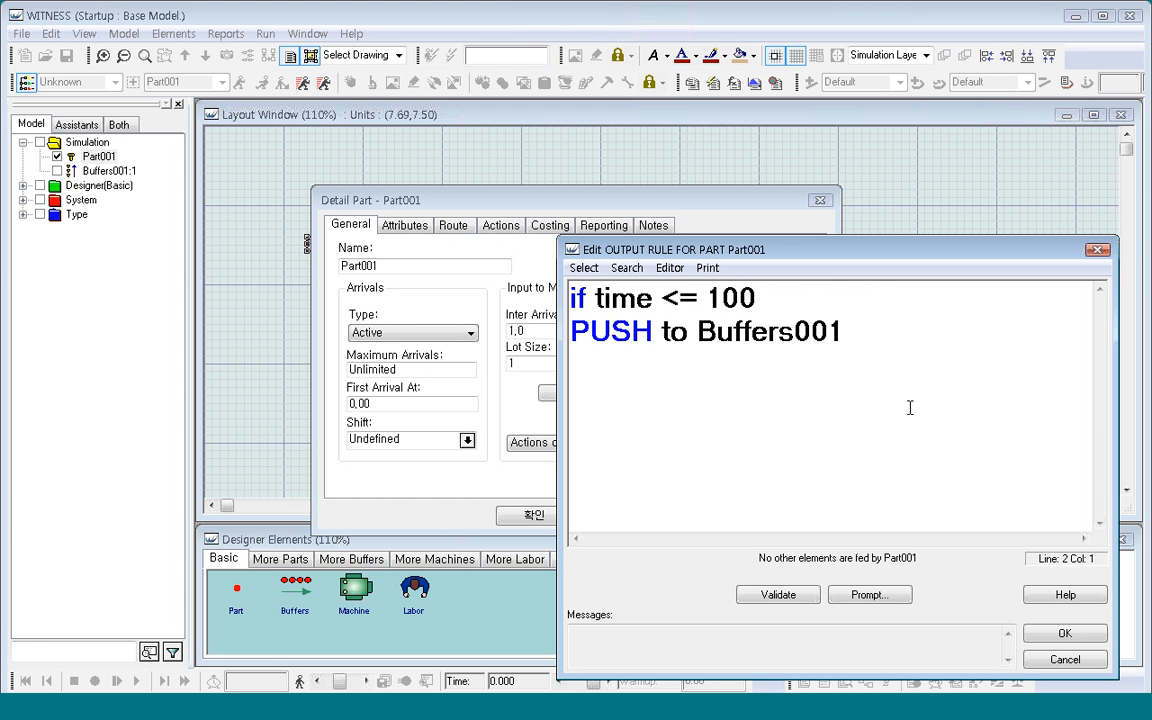
Step: Complete Part001's output rule with "else", "wait" and "endif" lines after the PUSH statement, and save the part details
click(668, 375)
text(else)
key(Return)
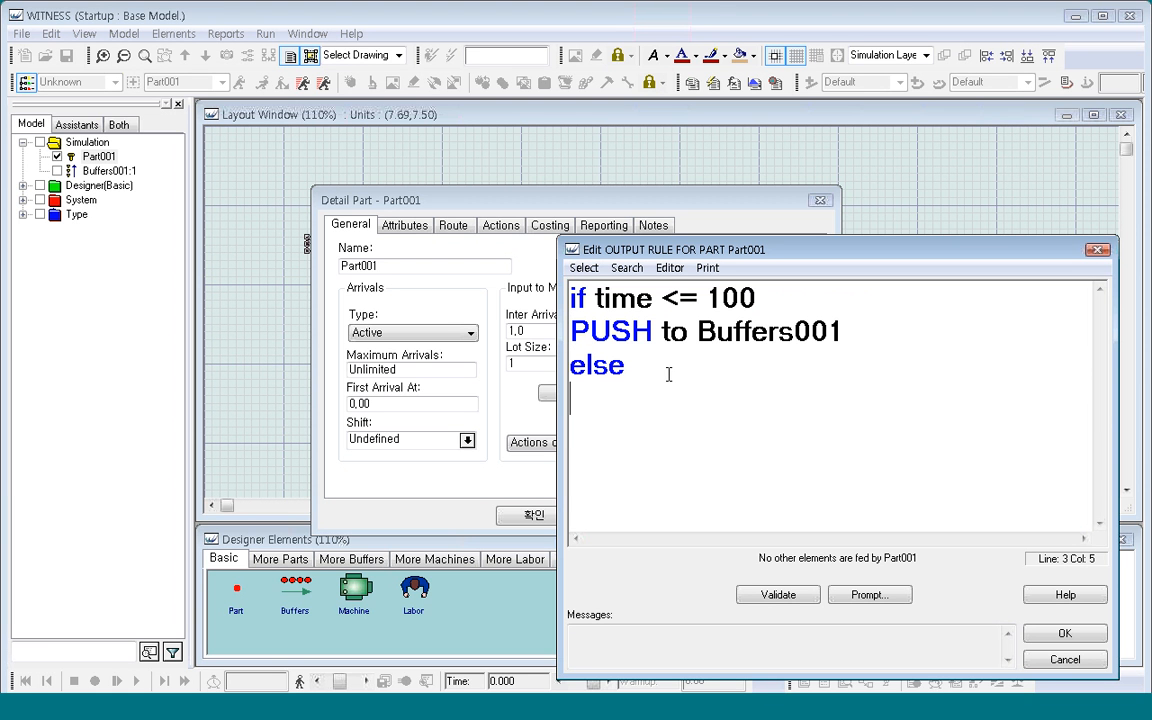
text(wait)
key(Return)
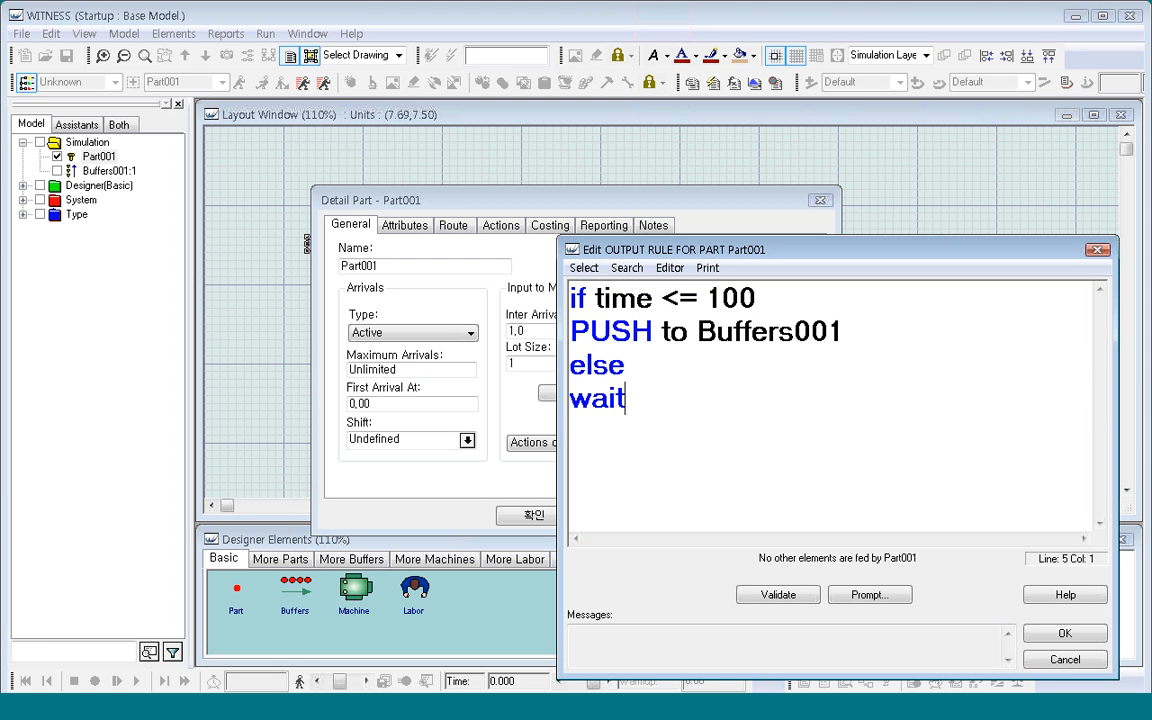
text(endif)
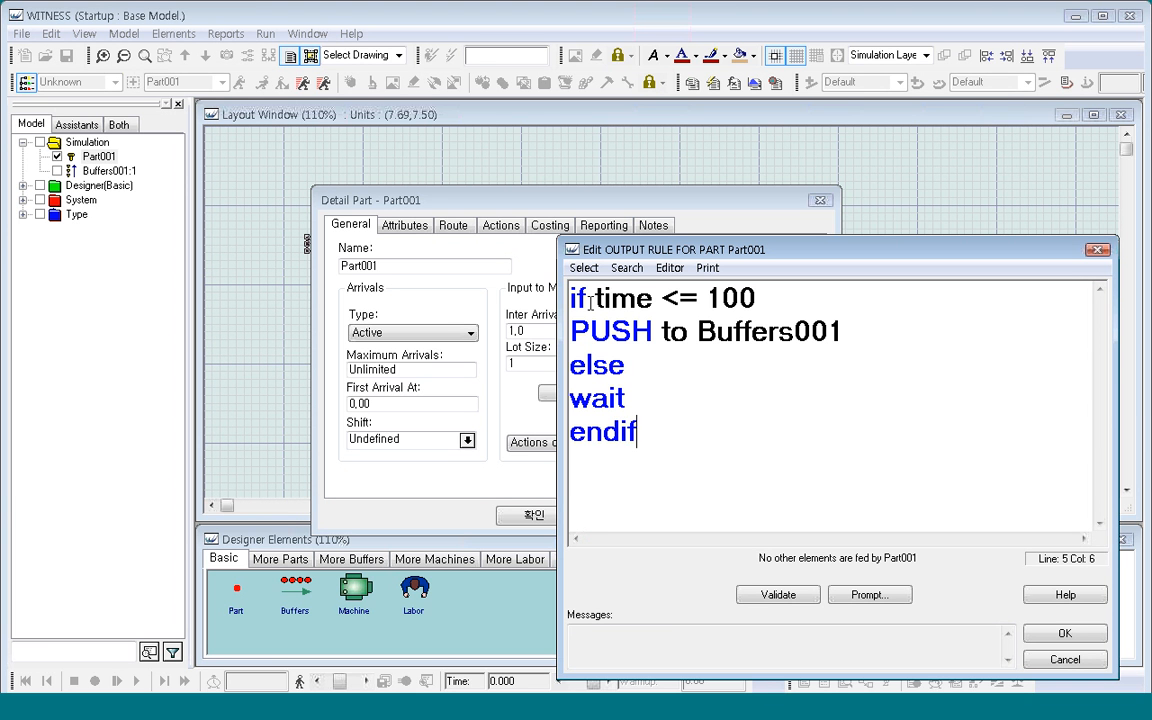
drag(596, 297, 660, 297)
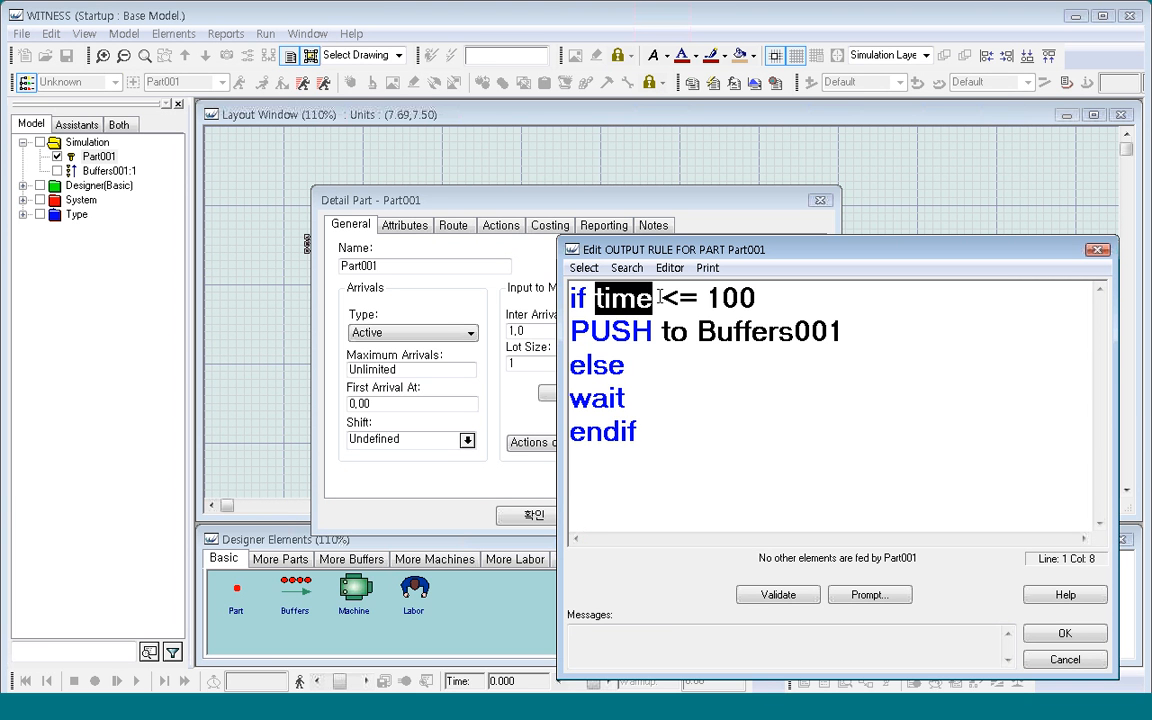
click(1062, 635)
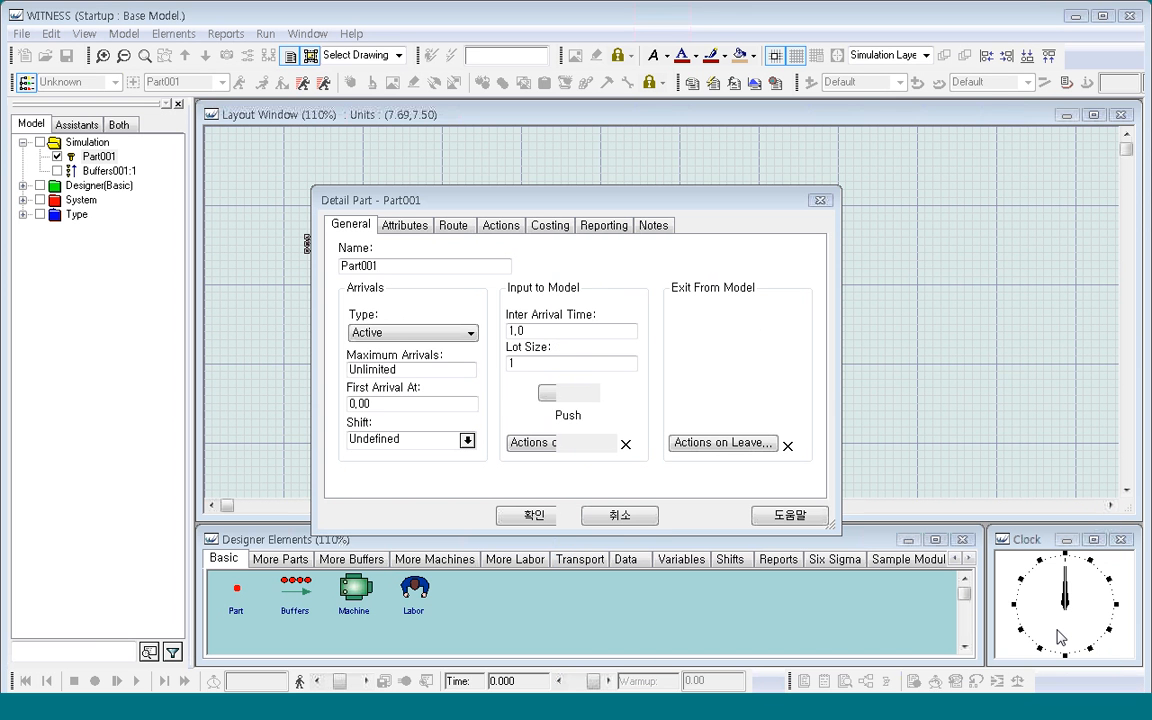
click(533, 514)
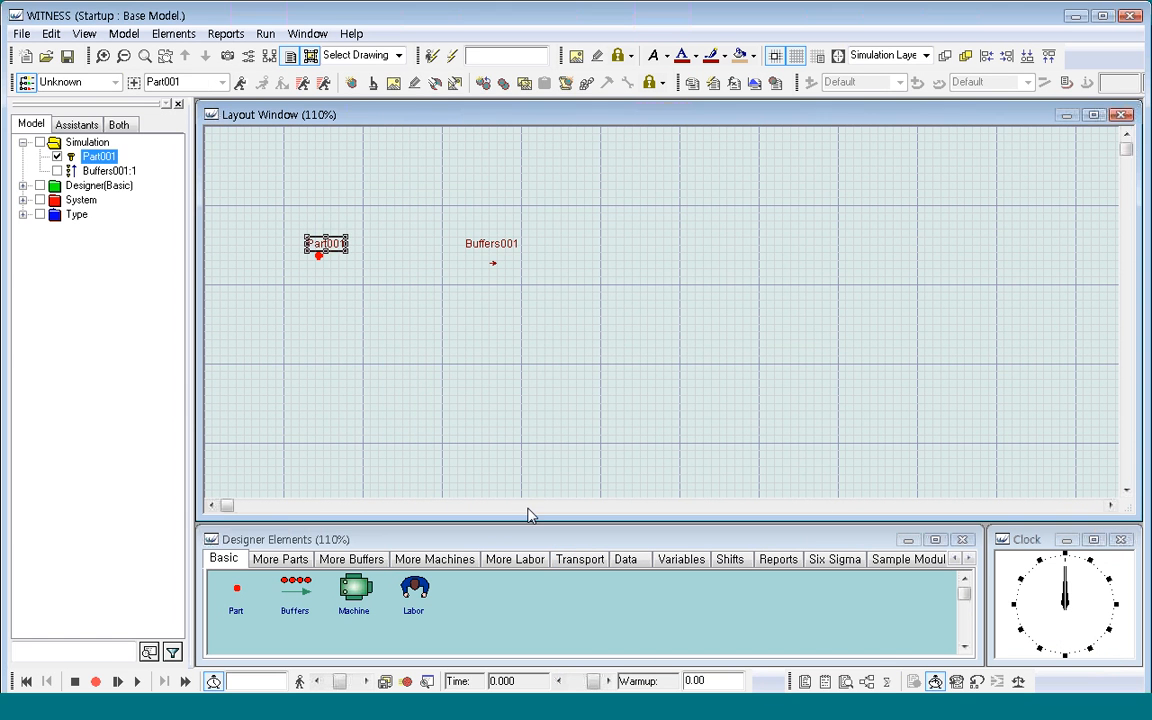
Step: Run the simulation with a monitor interval of 1 and stop it once the buffer has filled
click(137, 682)
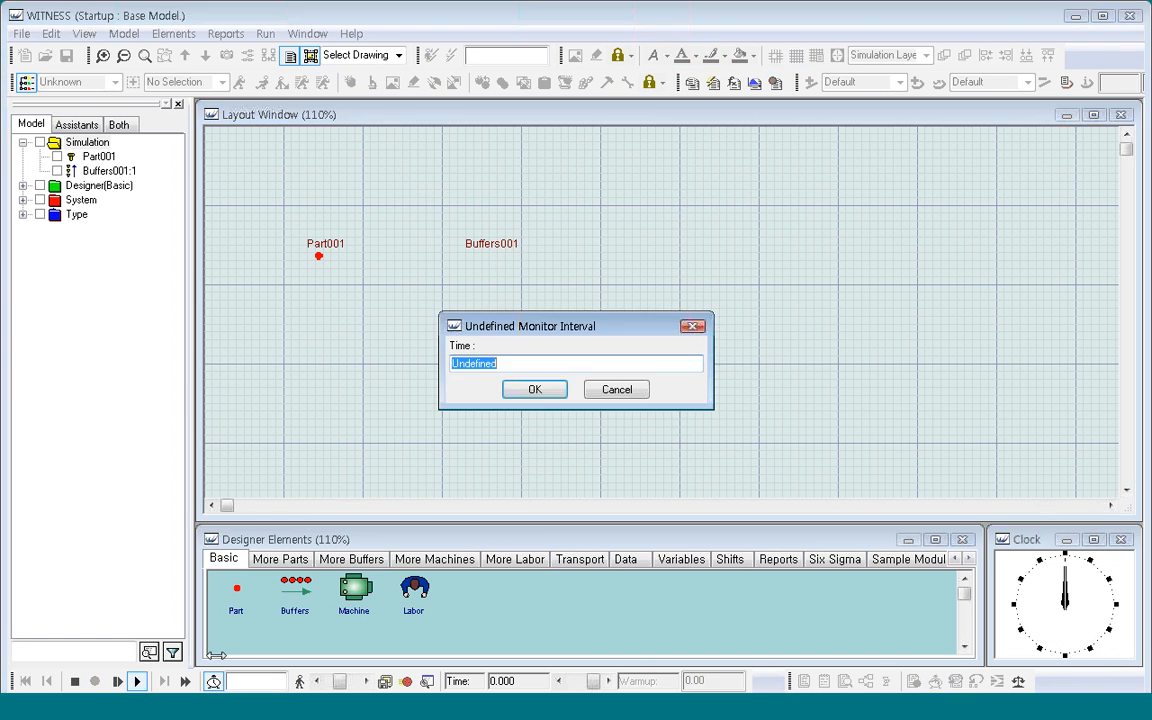
click(536, 392)
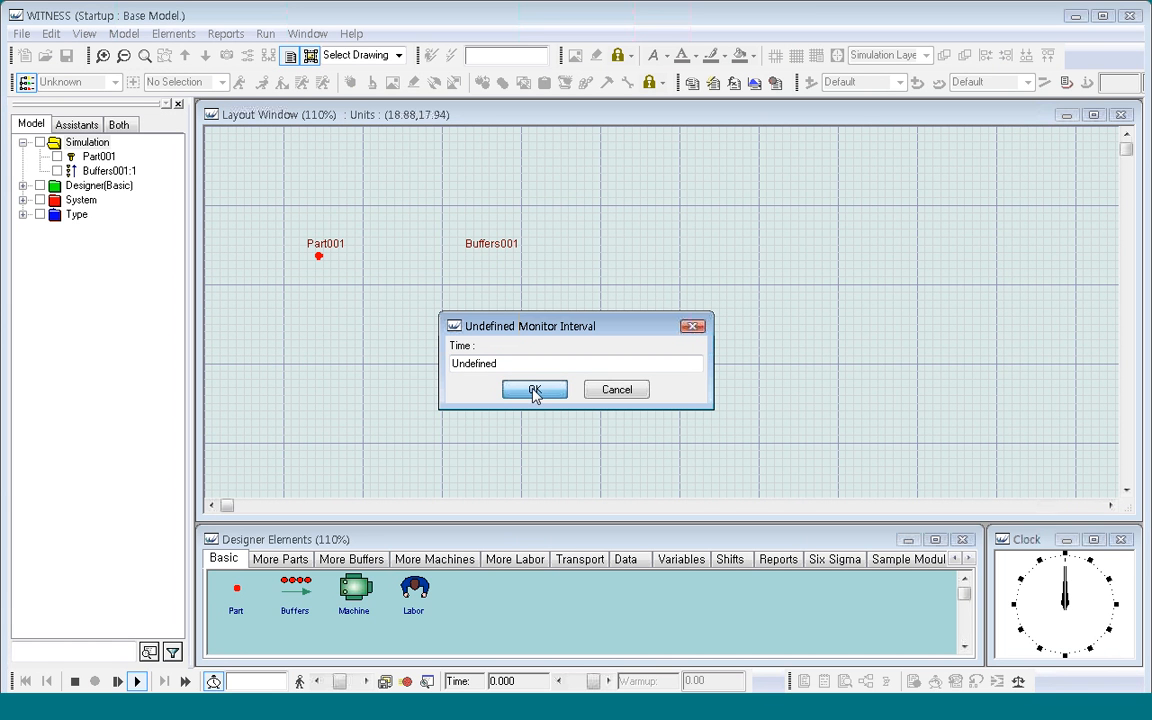
text(1)
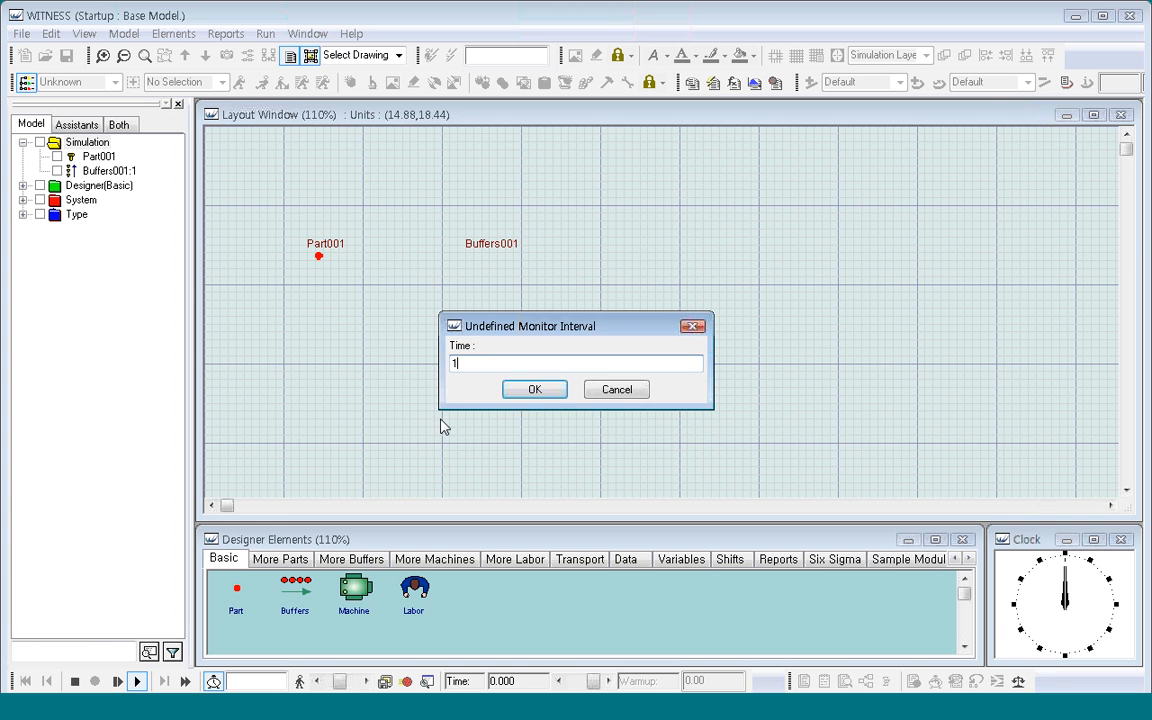
click(533, 392)
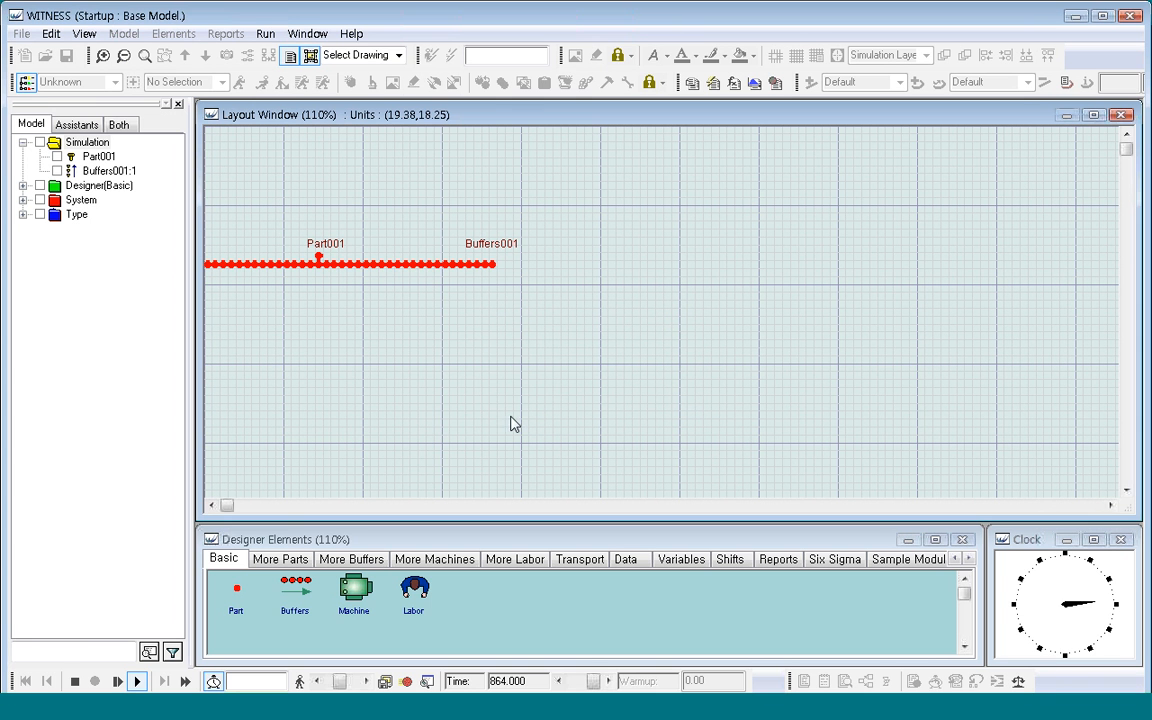
click(74, 681)
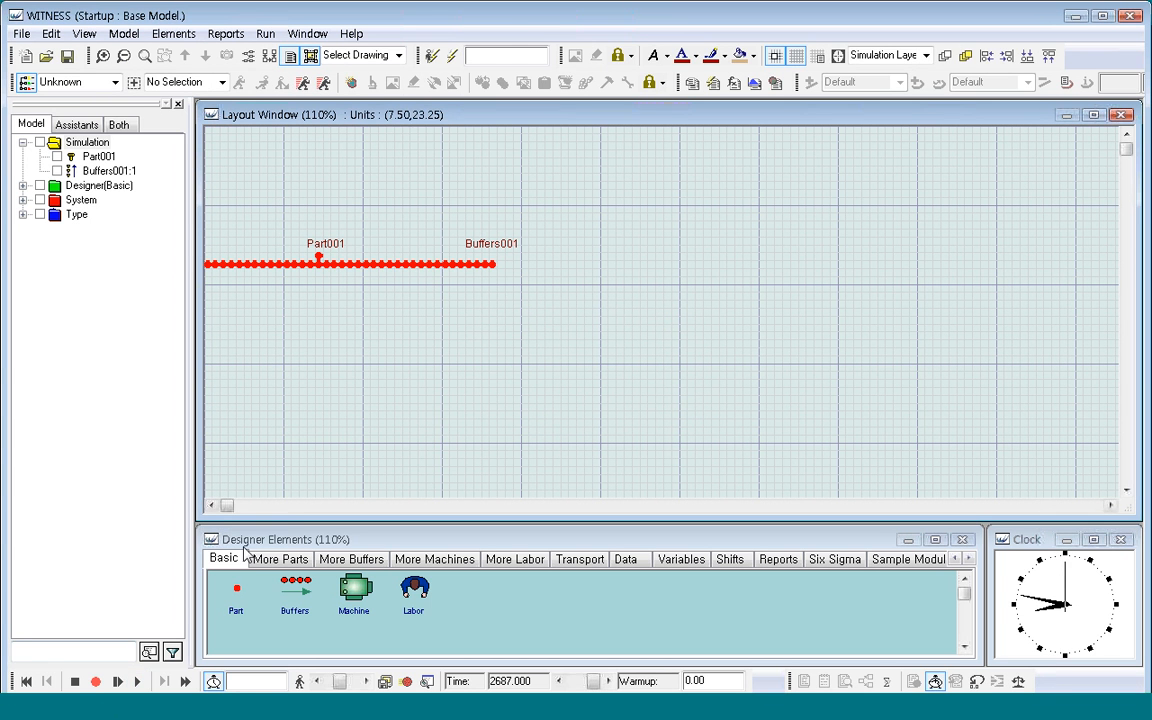
Step: Change the part queue display of Buffers001 to the Count type with a display size of 4
click(490, 265)
right_click(490, 270)
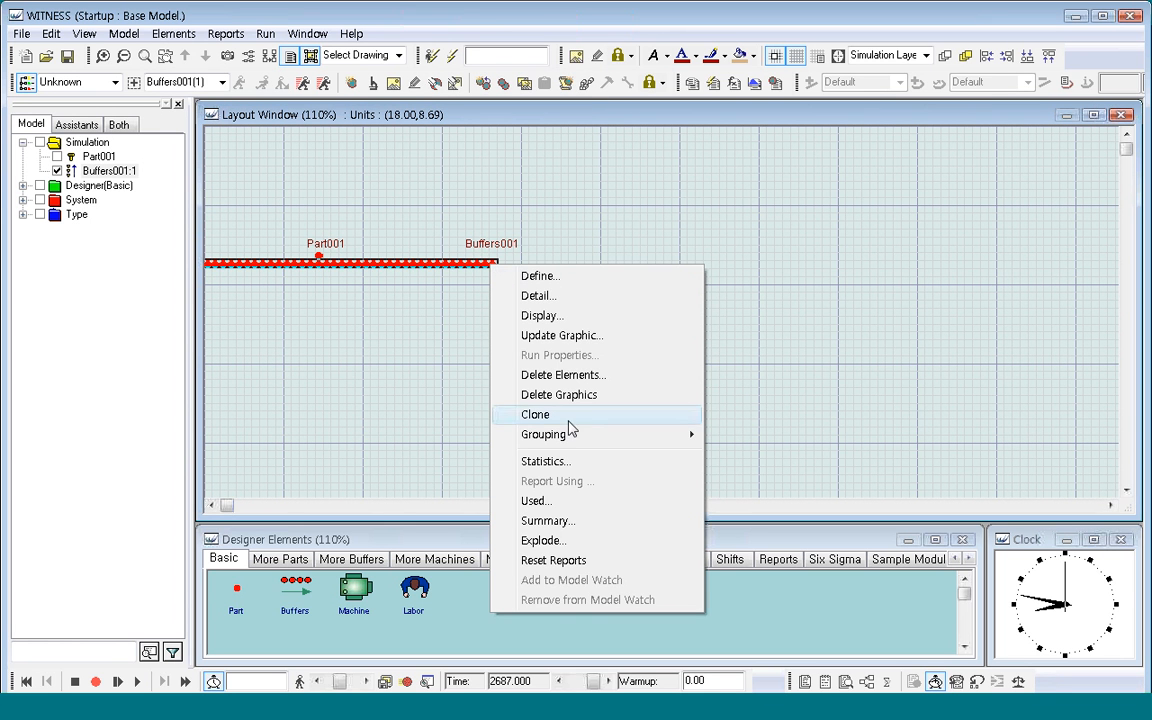
click(578, 317)
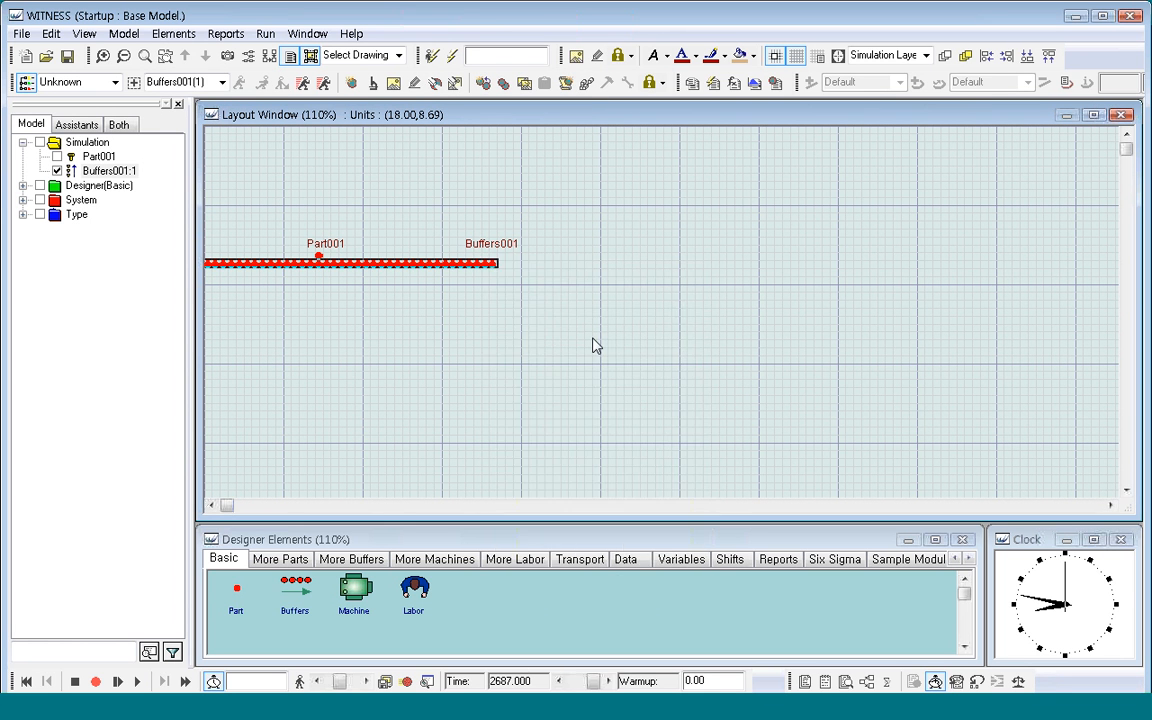
click(449, 283)
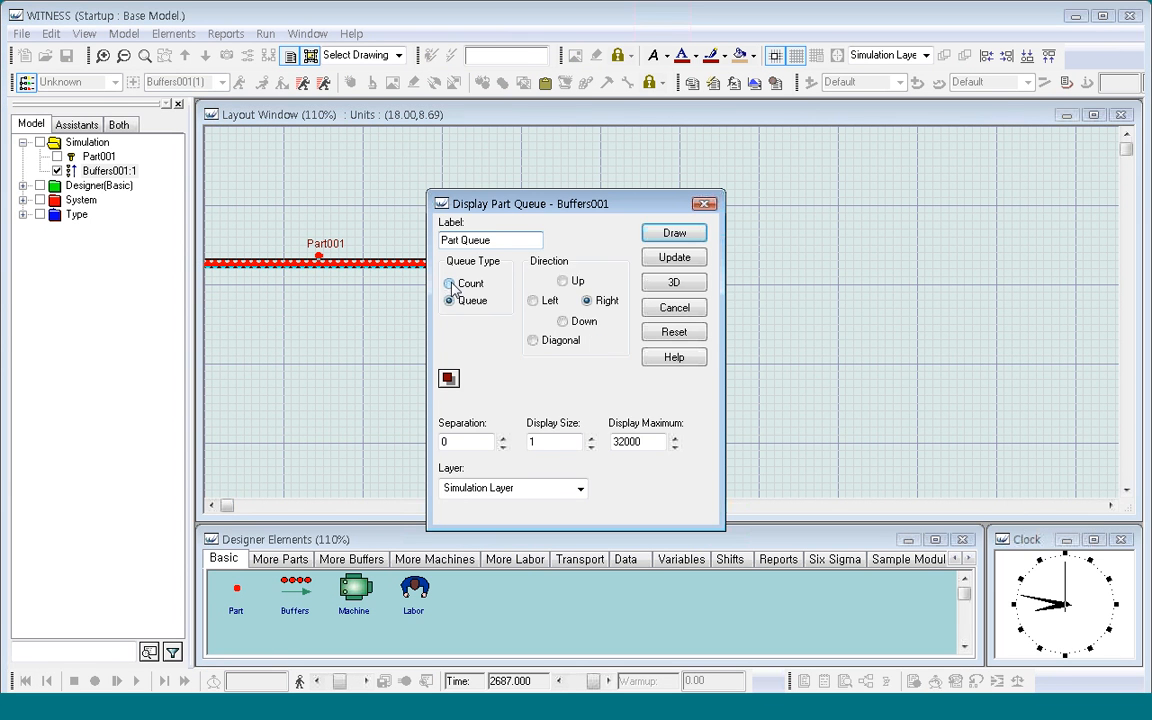
click(590, 437)
click(590, 437)
click(590, 437)
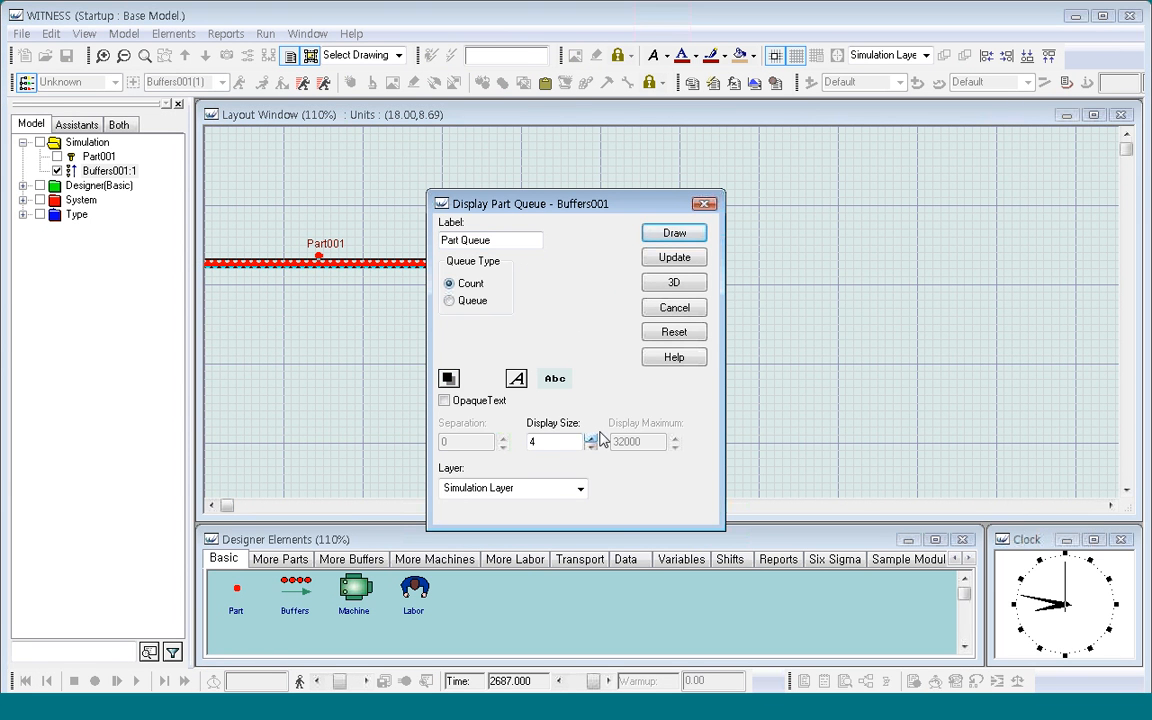
click(674, 257)
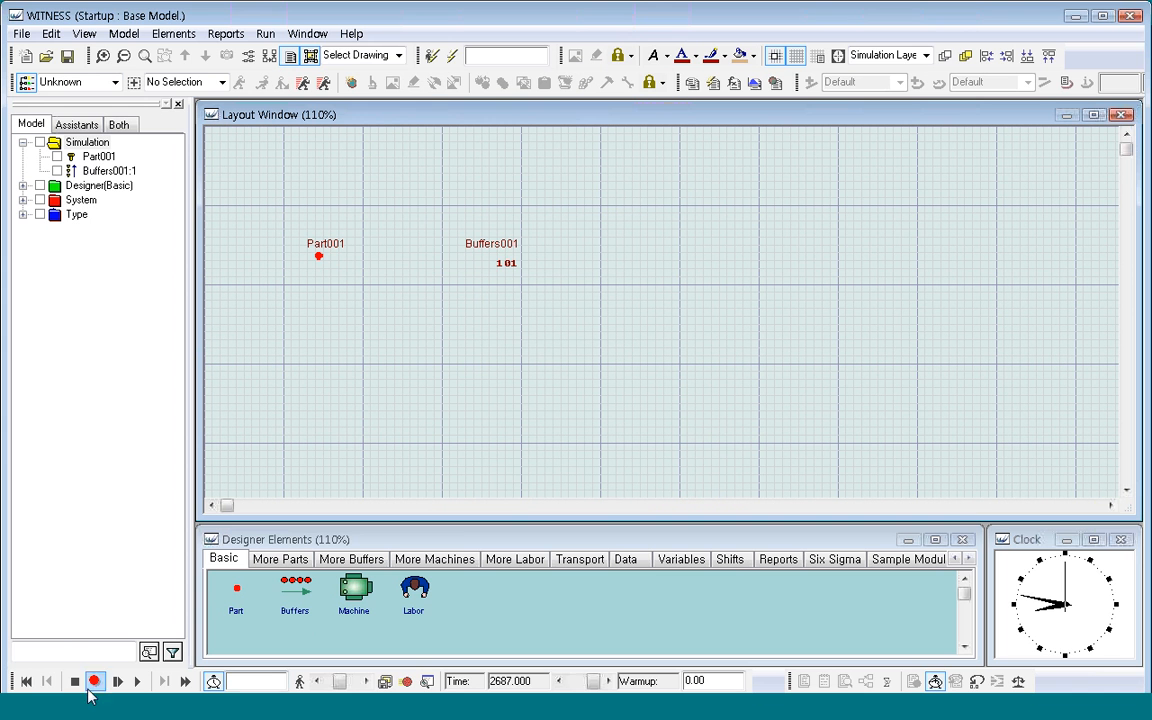
Step: Reset the model to time zero and run the simulation again with the buffer's count display
click(26, 681)
click(136, 681)
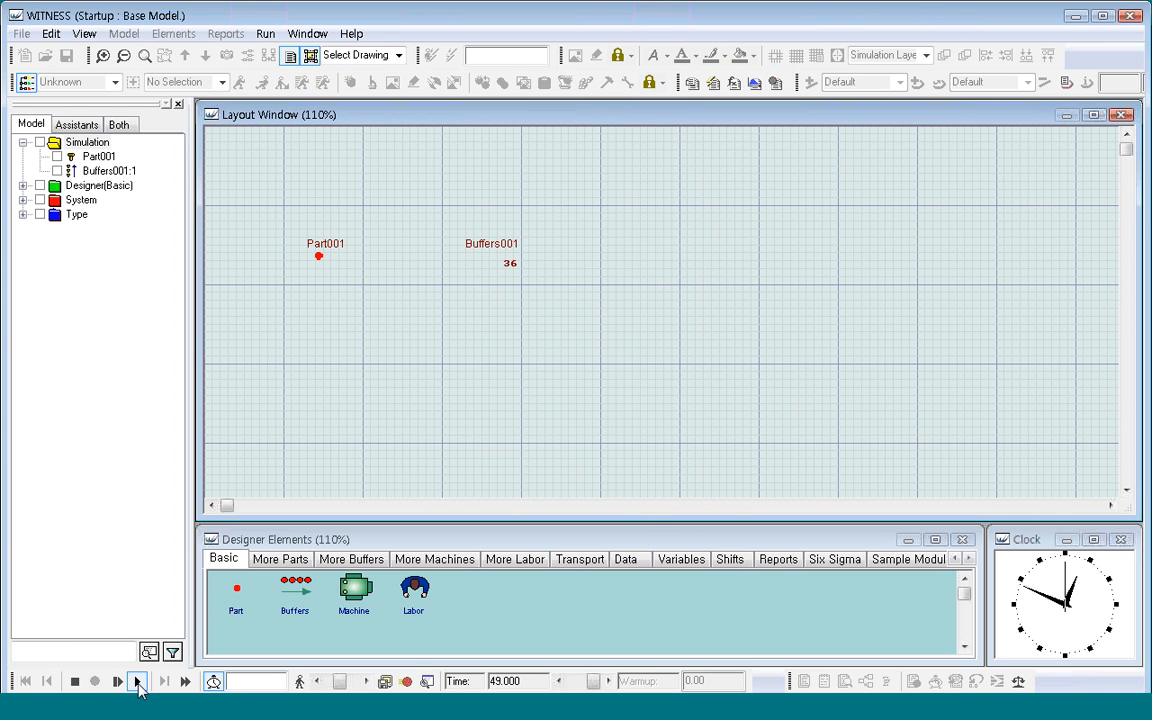
Step: Let the simulation run well past time 100 with the buffer's count display, and stop it
click(74, 681)
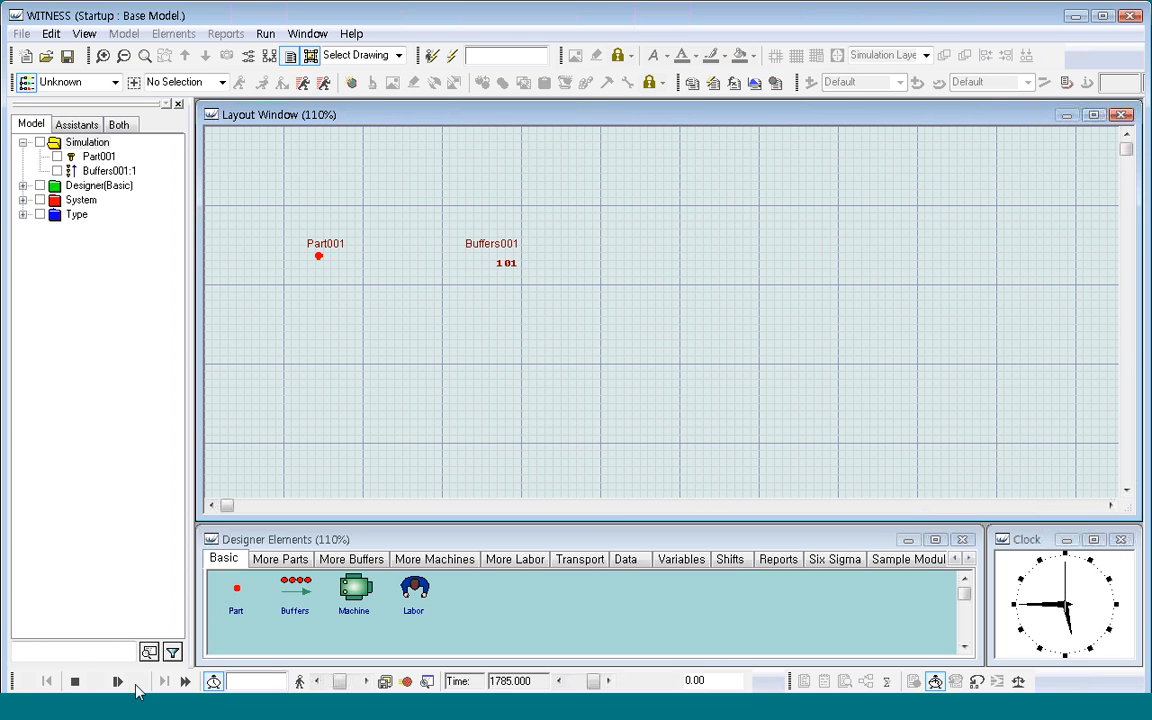
click(136, 681)
click(74, 681)
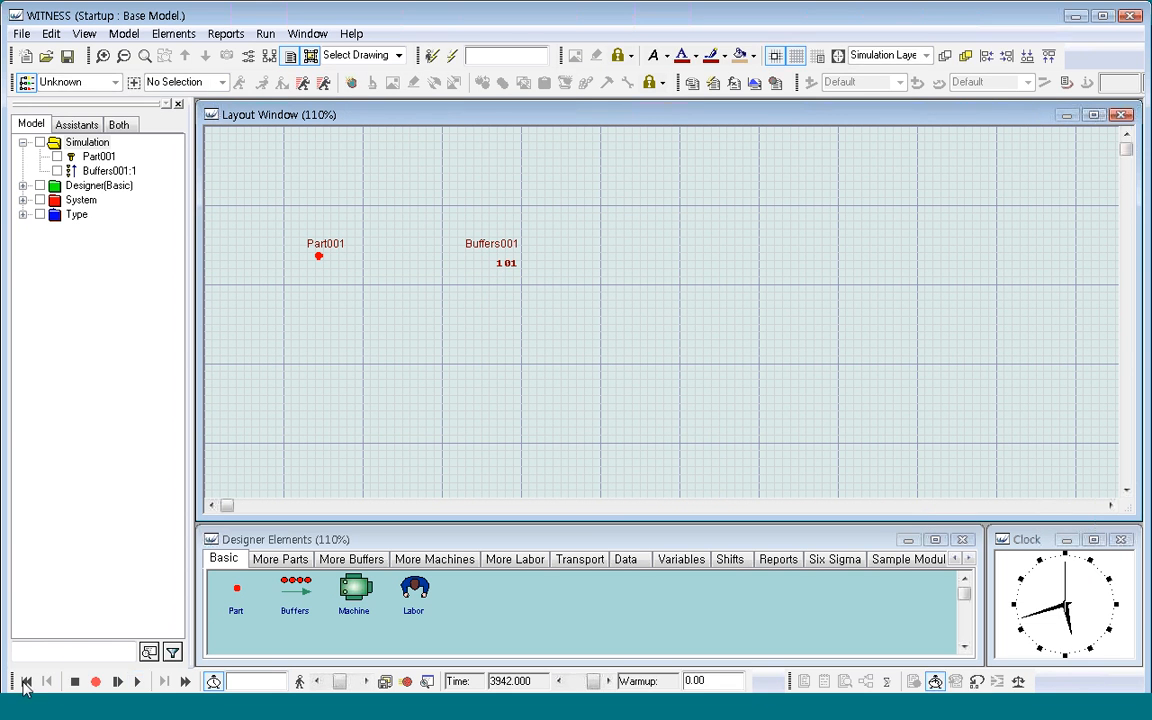
Step: Rerun the simulation from time zero with walk mode on, and stop it well past time 100
click(298, 681)
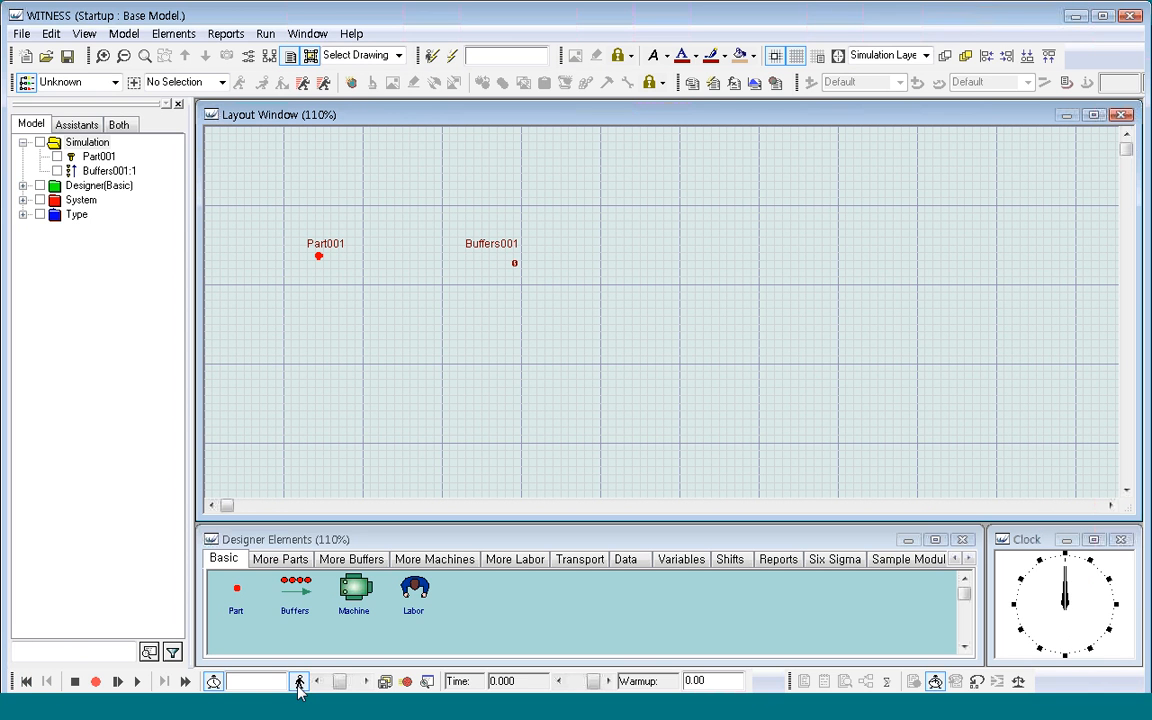
click(136, 681)
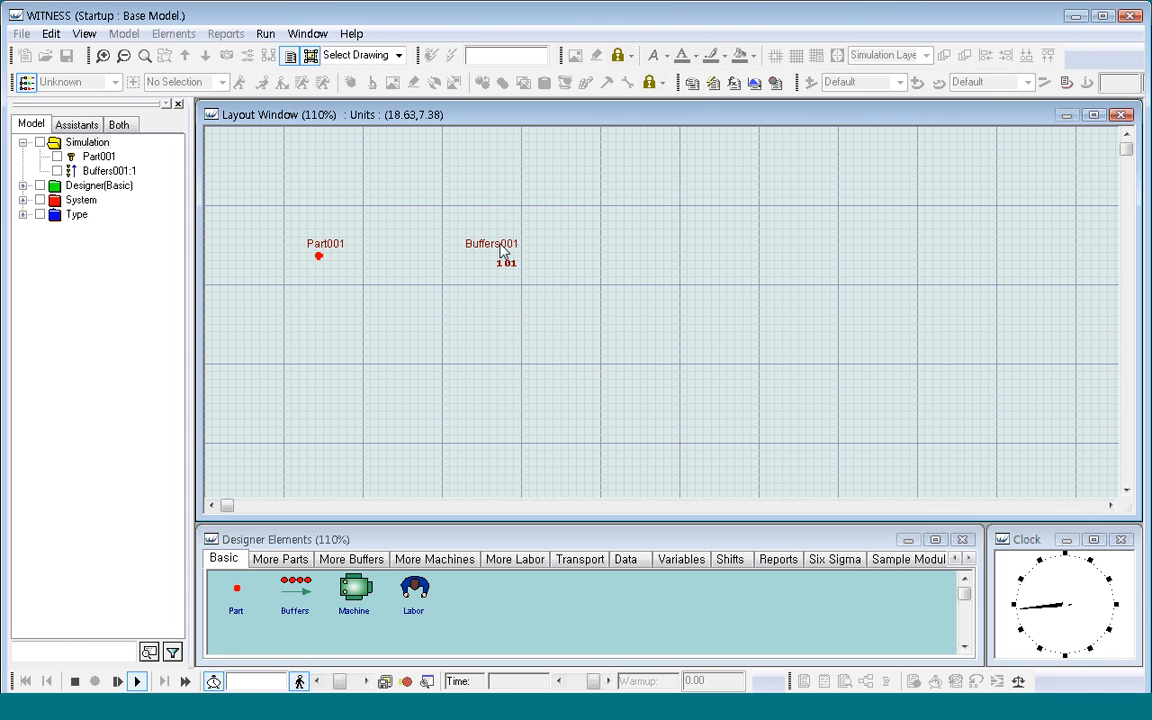
click(74, 681)
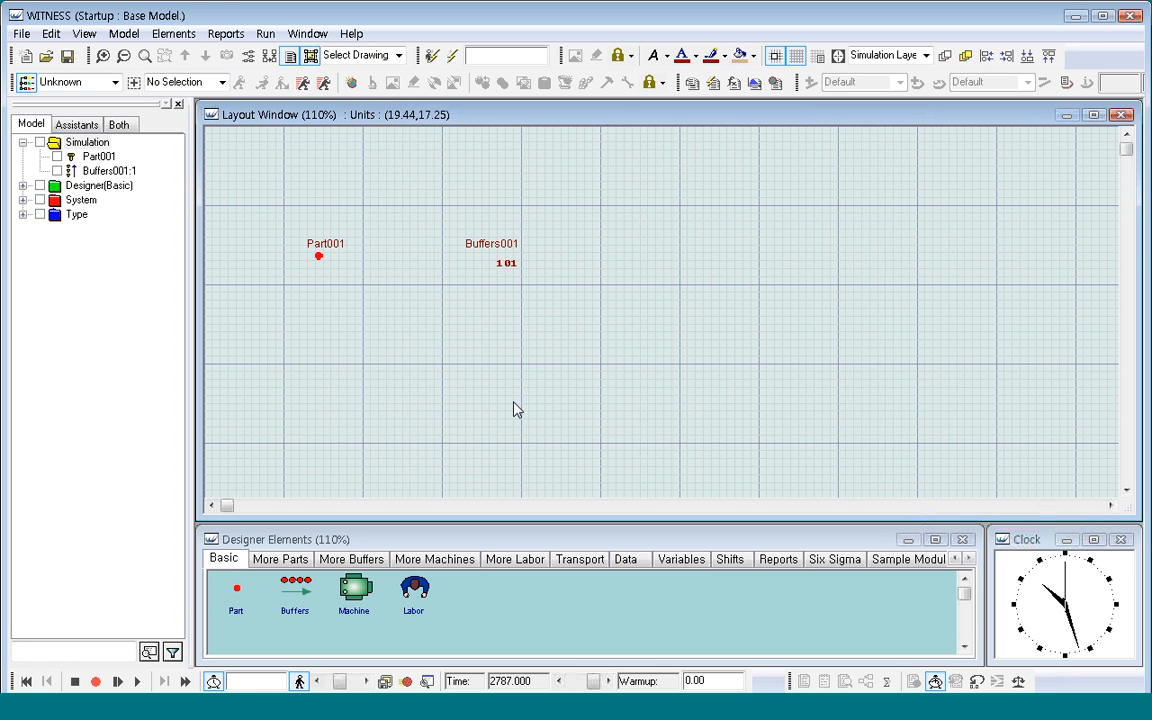
Step: Place a machine to the right of Buffers001 in the layout and set its quantity to 5
click(355, 587)
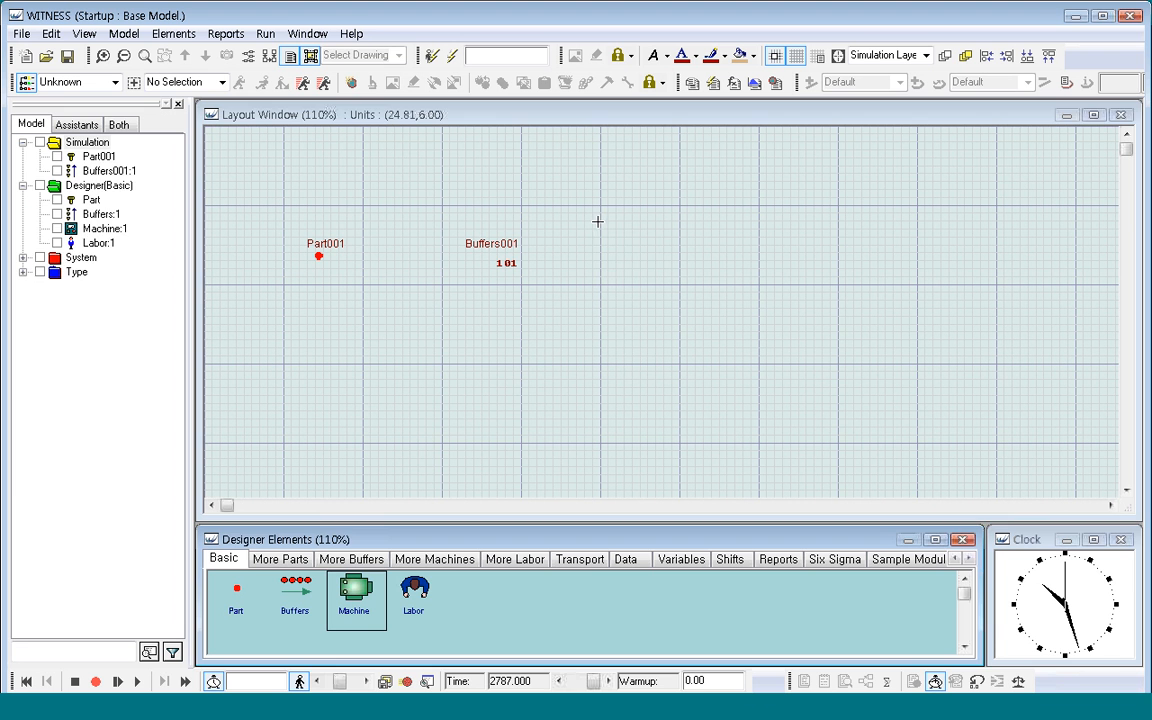
click(599, 223)
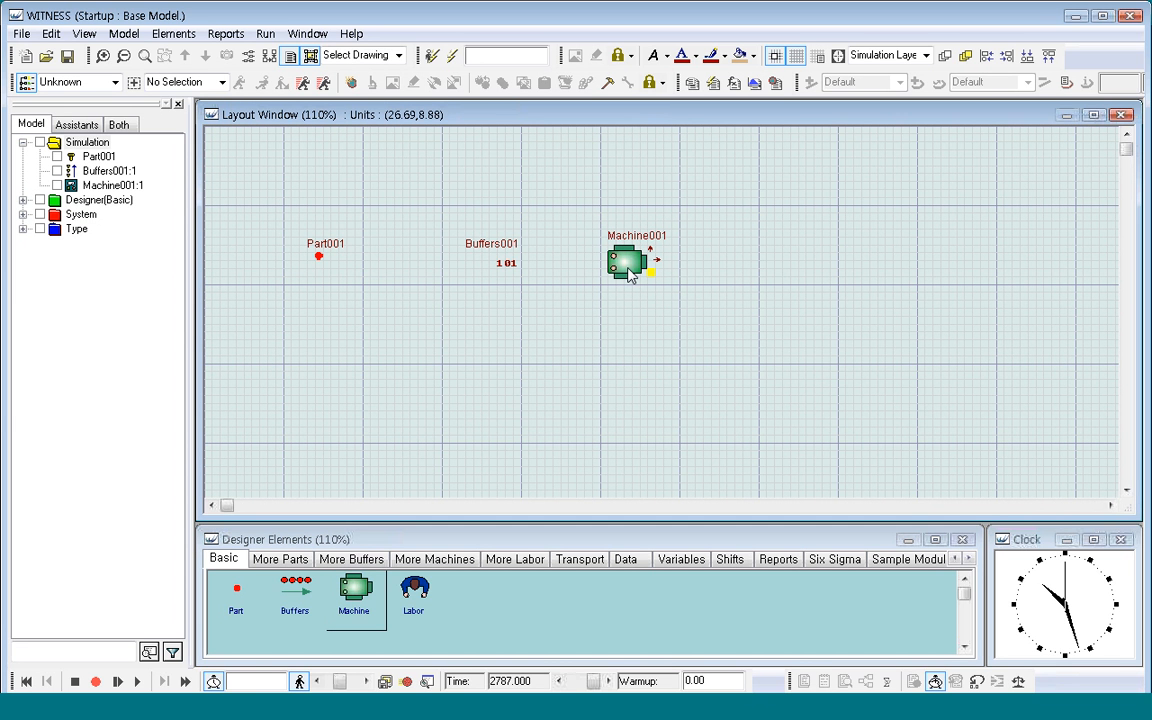
click(630, 276)
double_click(629, 266)
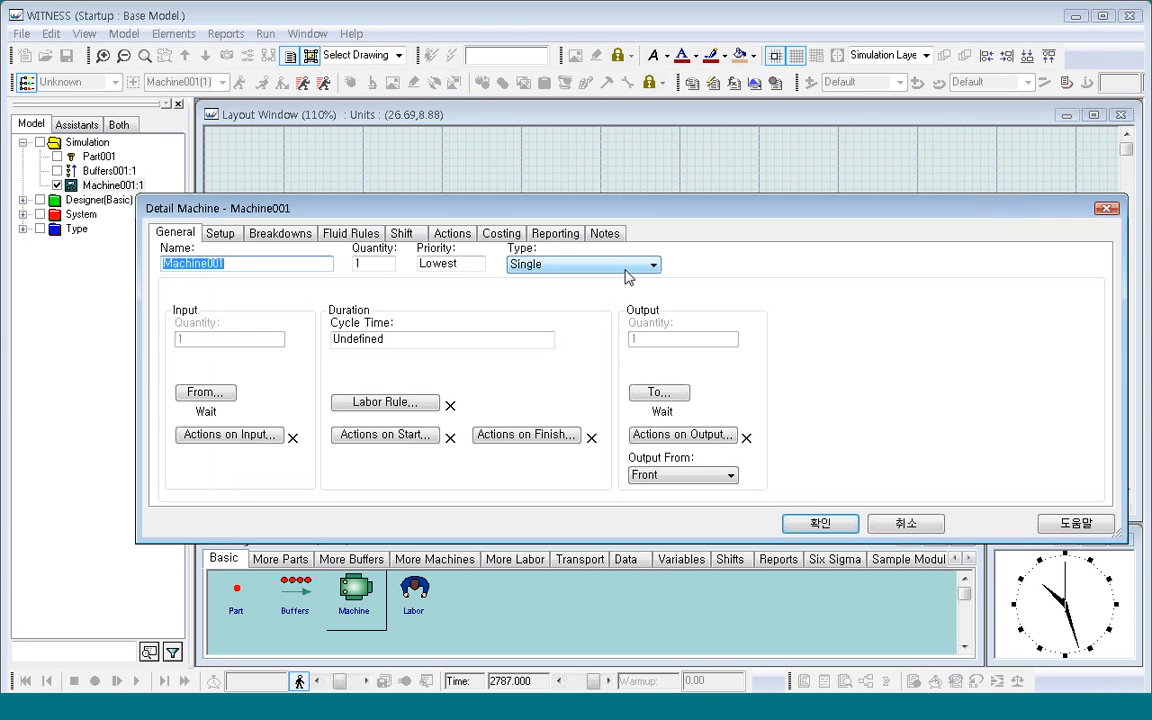
click(368, 265)
double_click(368, 265)
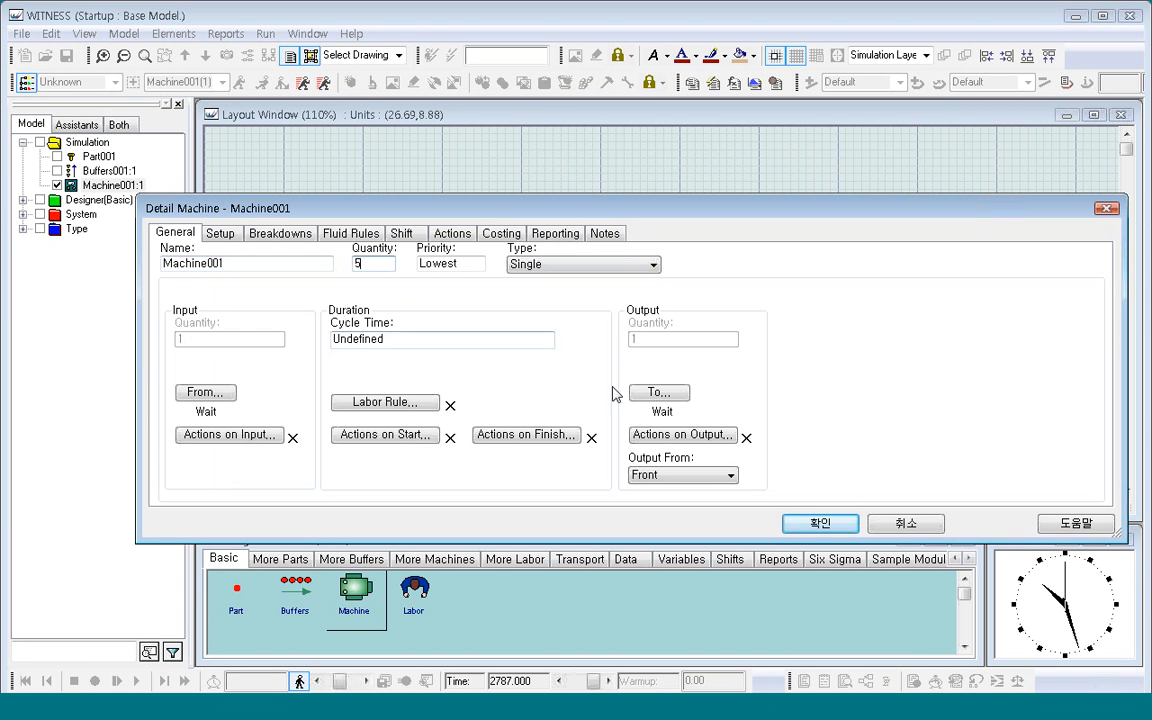
click(818, 527)
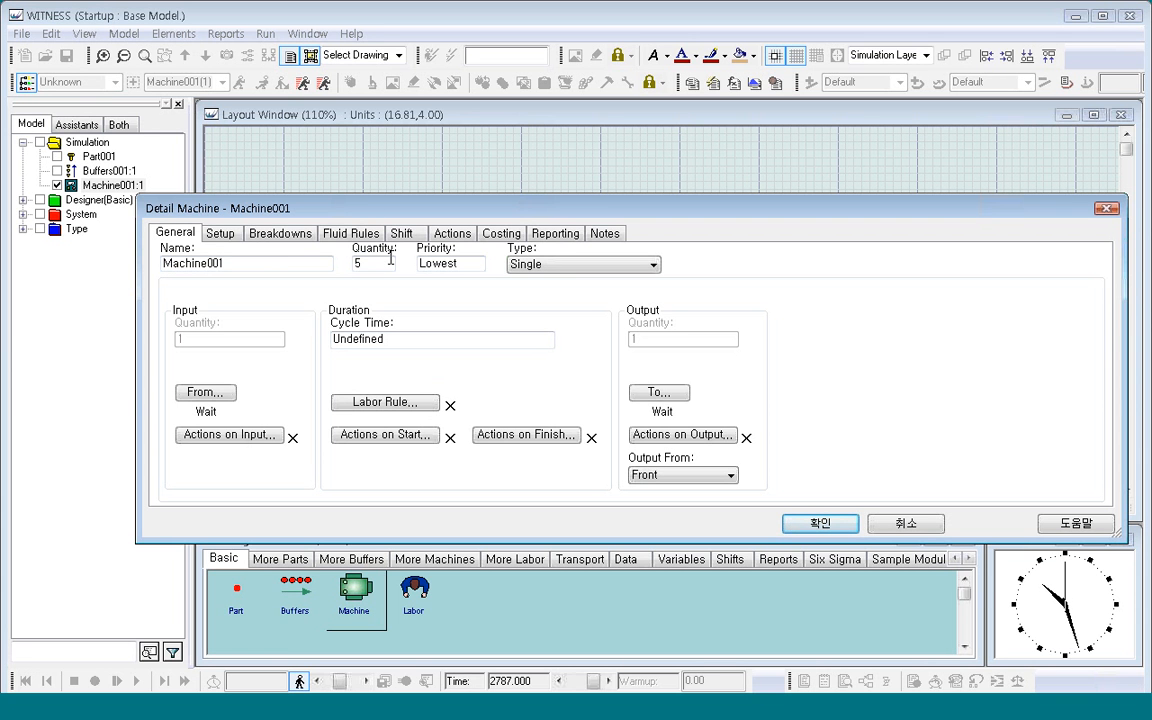
click(820, 525)
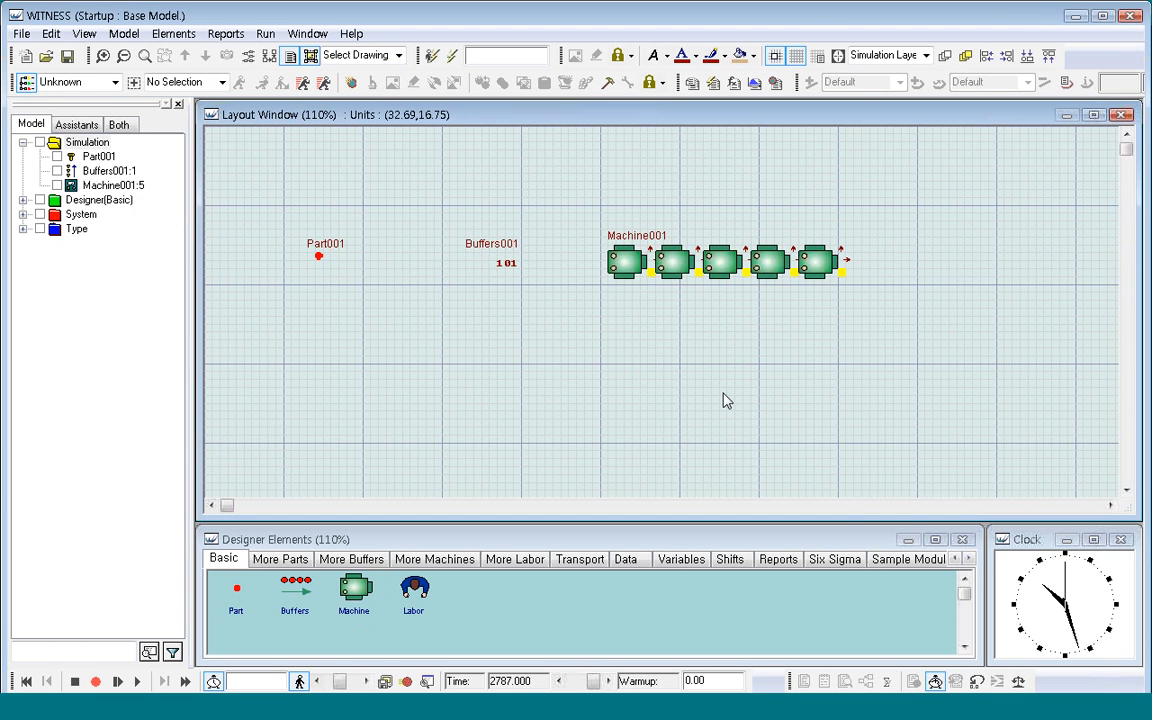
click(631, 279)
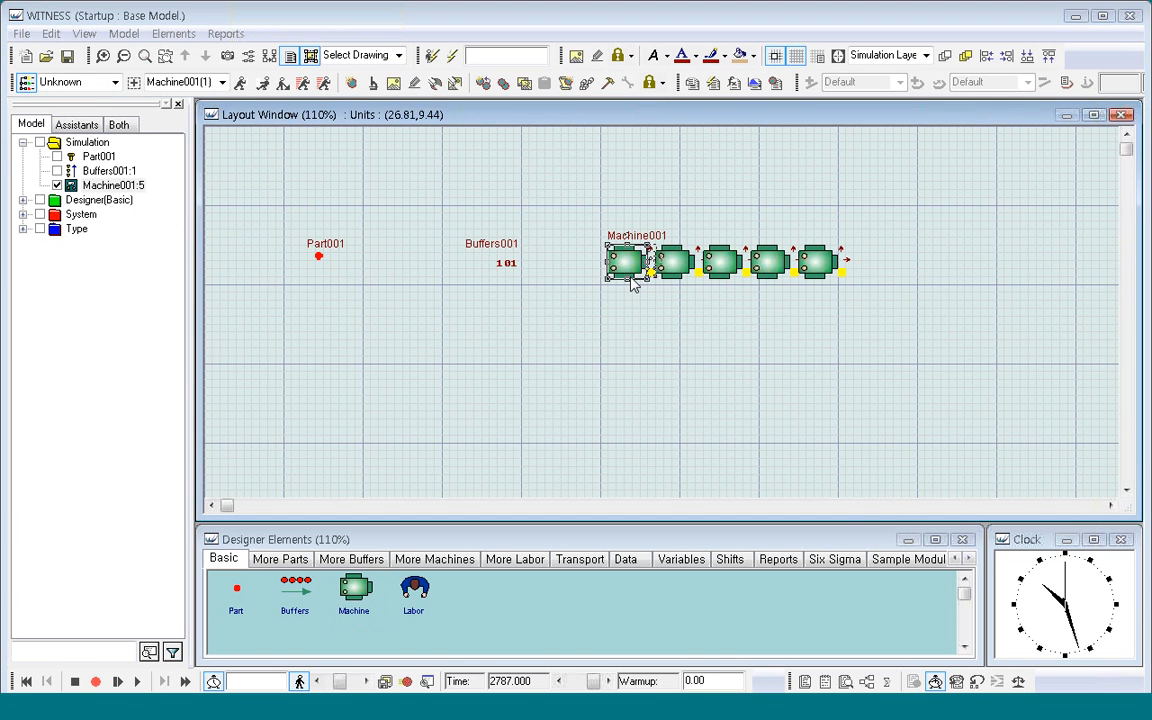
double_click(630, 280)
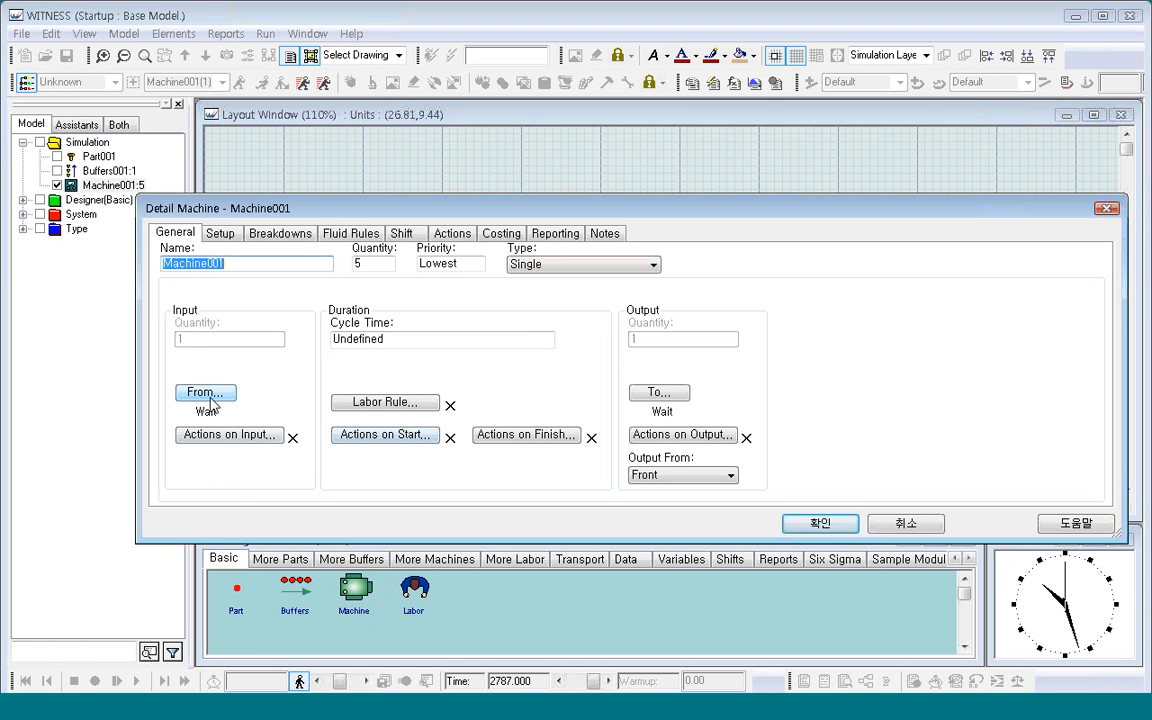
click(818, 523)
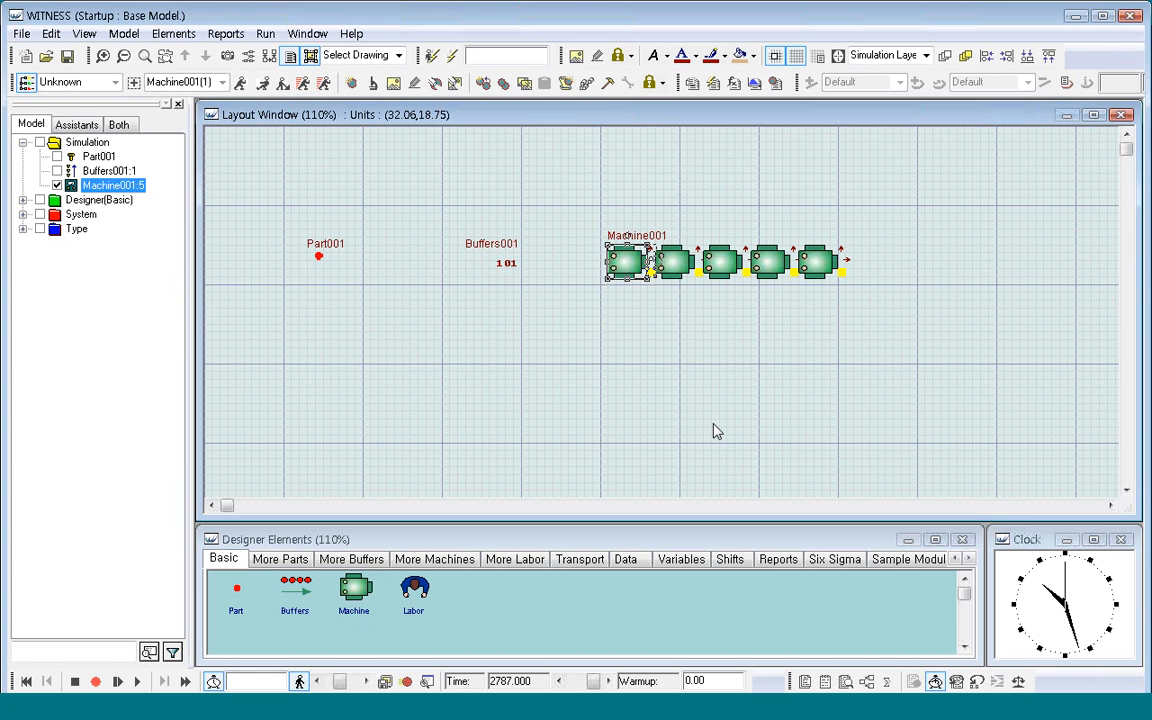
Step: Give Machine001 an input rule that pulls parts from Buffers001
click(716, 433)
click(625, 270)
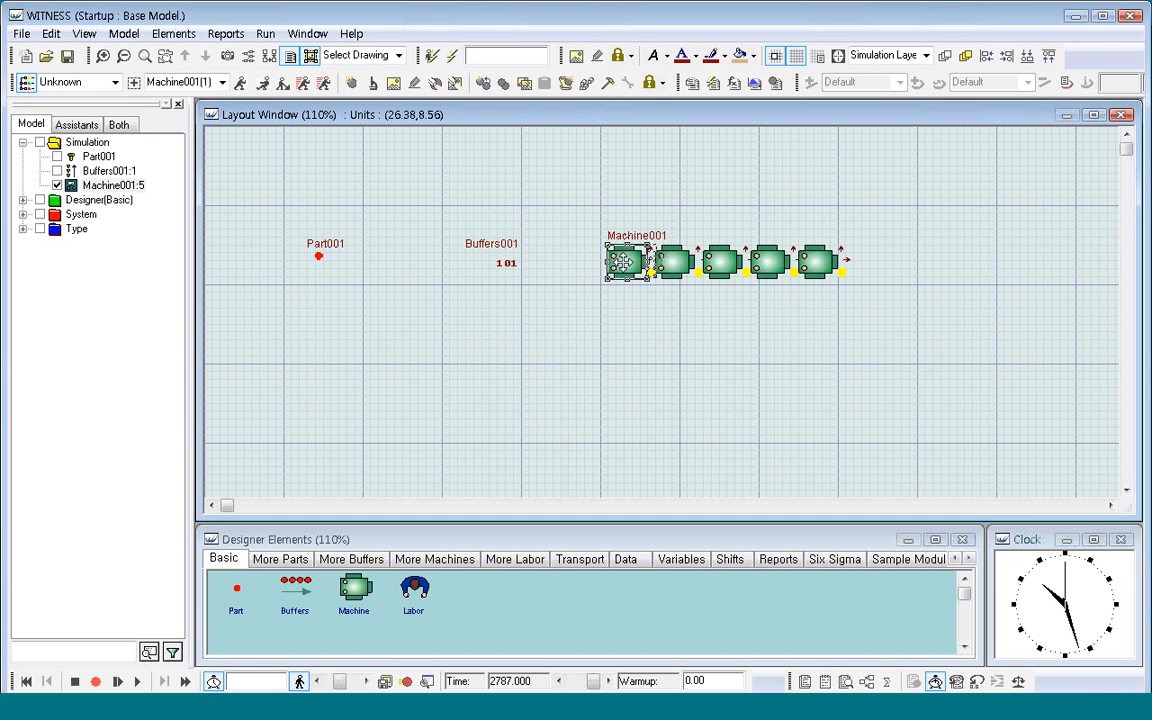
click(261, 82)
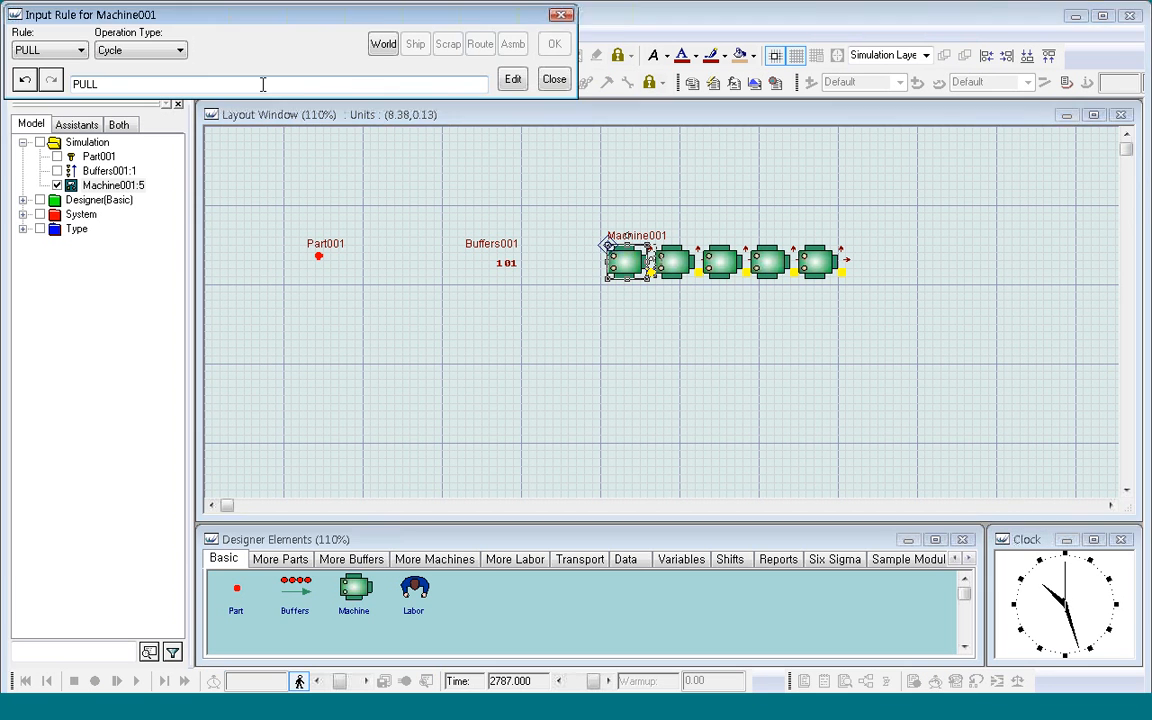
click(505, 250)
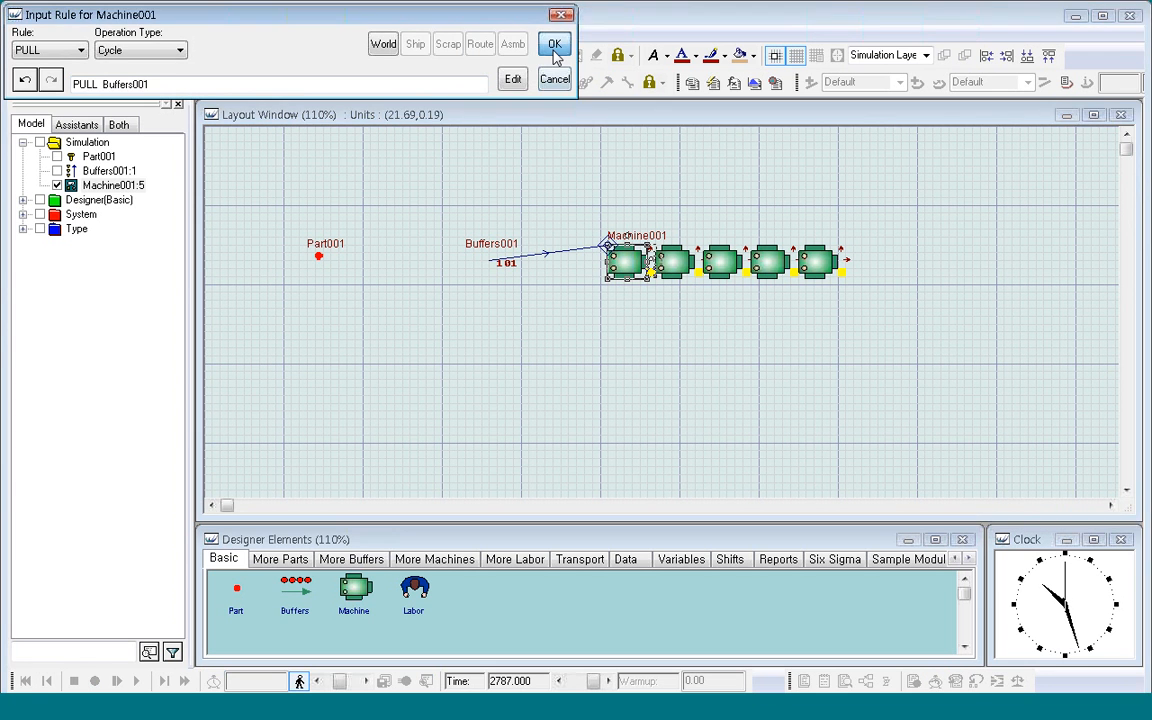
click(554, 44)
click(607, 345)
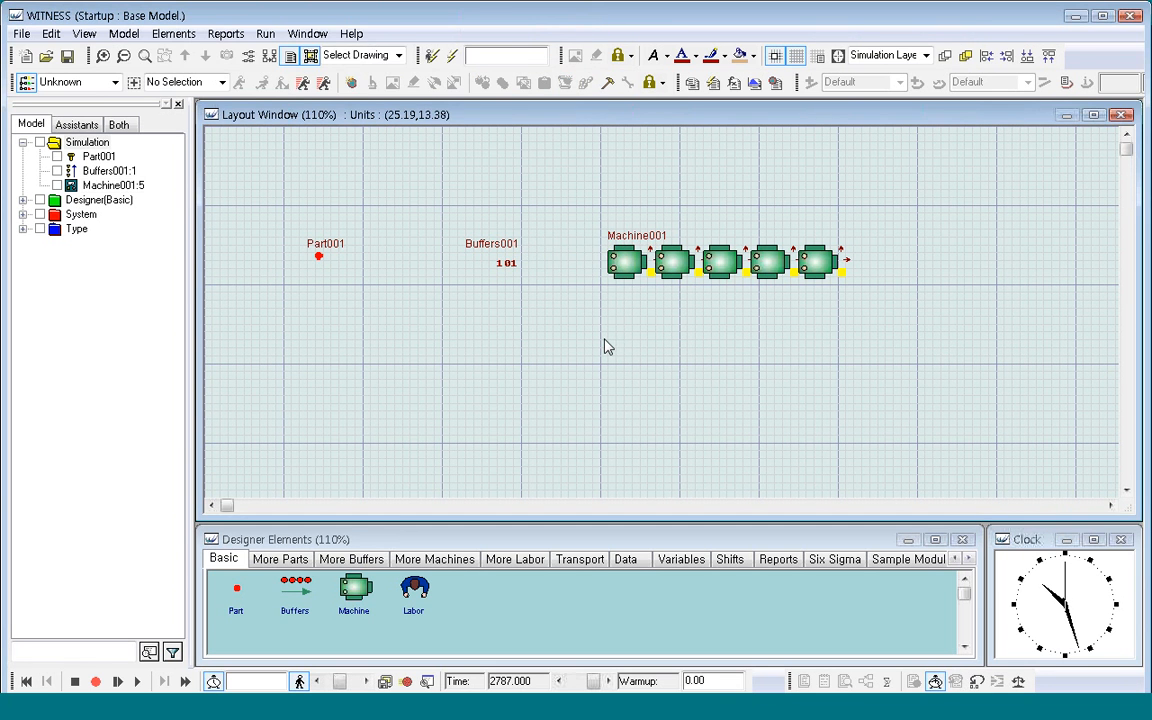
Step: Display the element flow lines between the part, the buffer and the machines
click(84, 33)
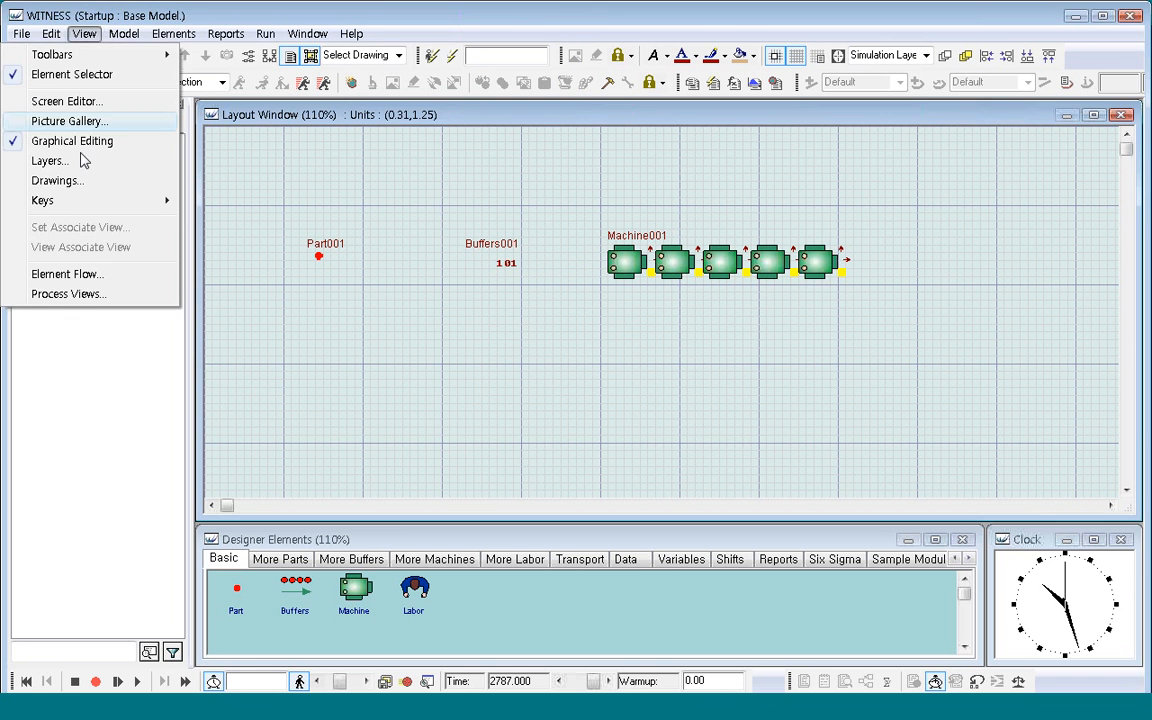
click(84, 273)
click(698, 336)
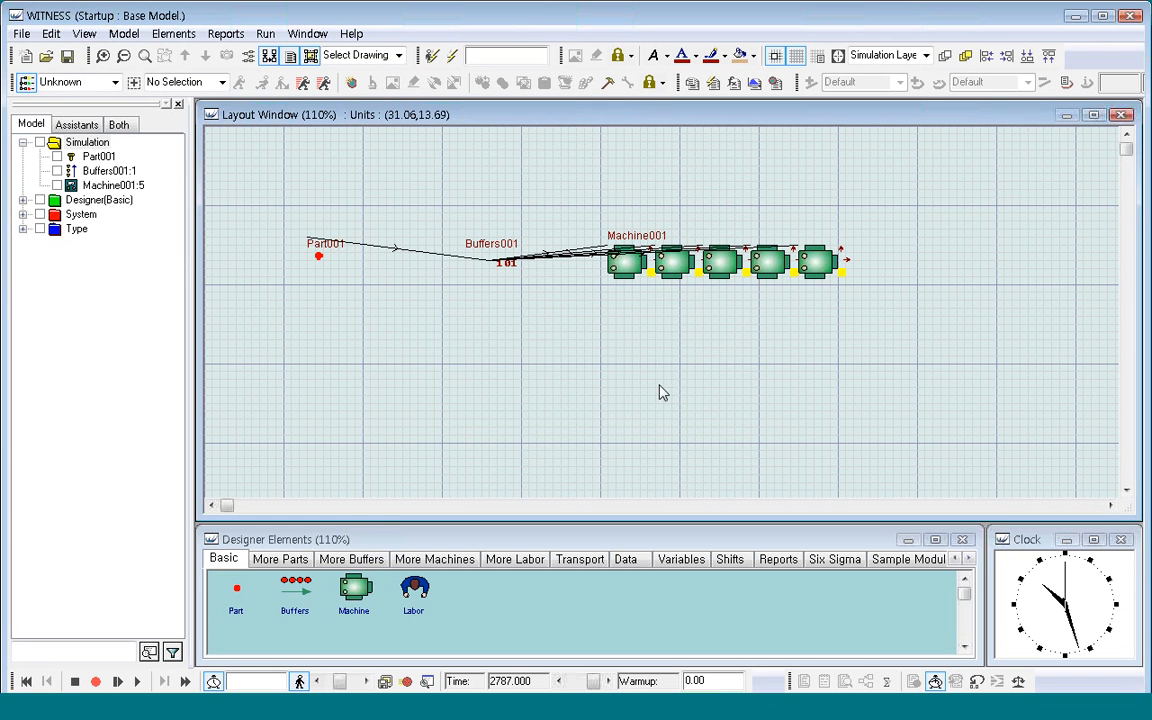
Step: Examine the input rule in the details of the first machine in the Machine001 row
click(625, 274)
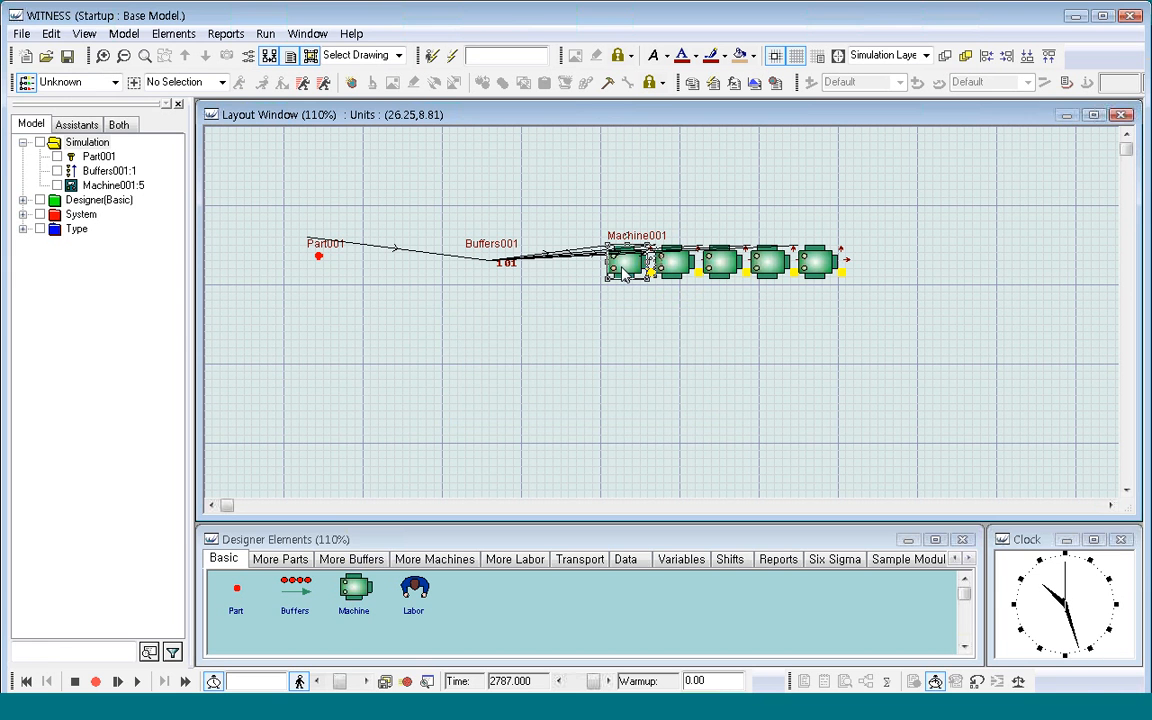
double_click(625, 274)
click(208, 393)
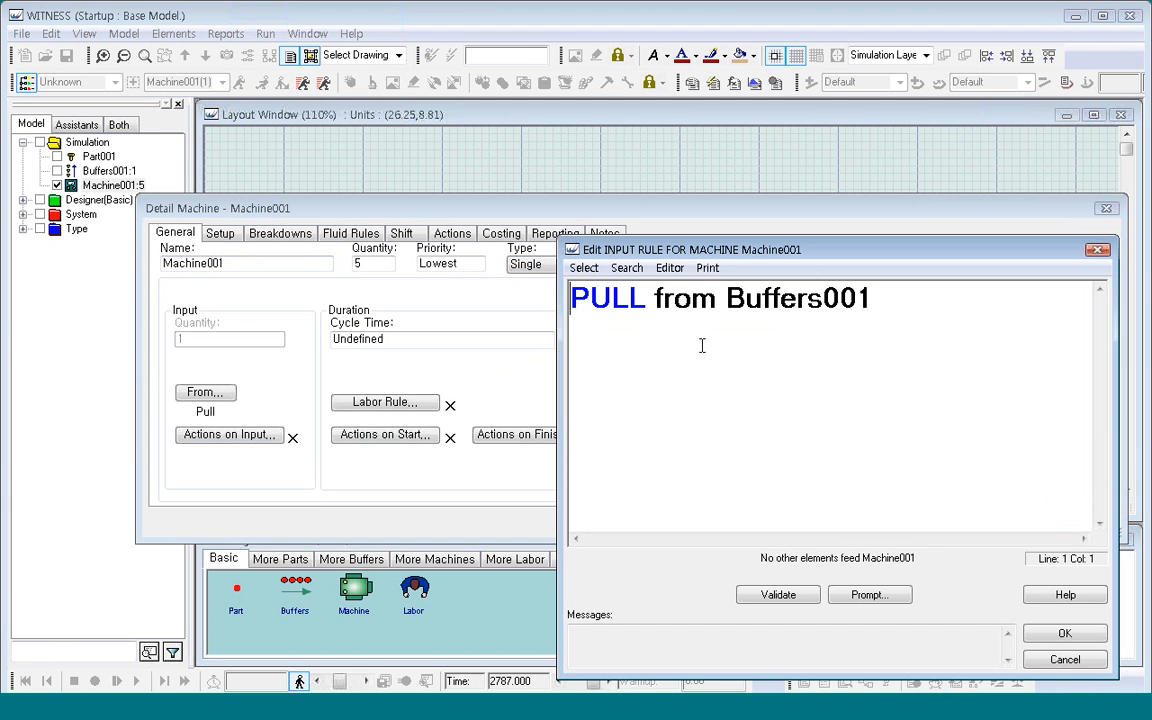
drag(887, 329, 570, 298)
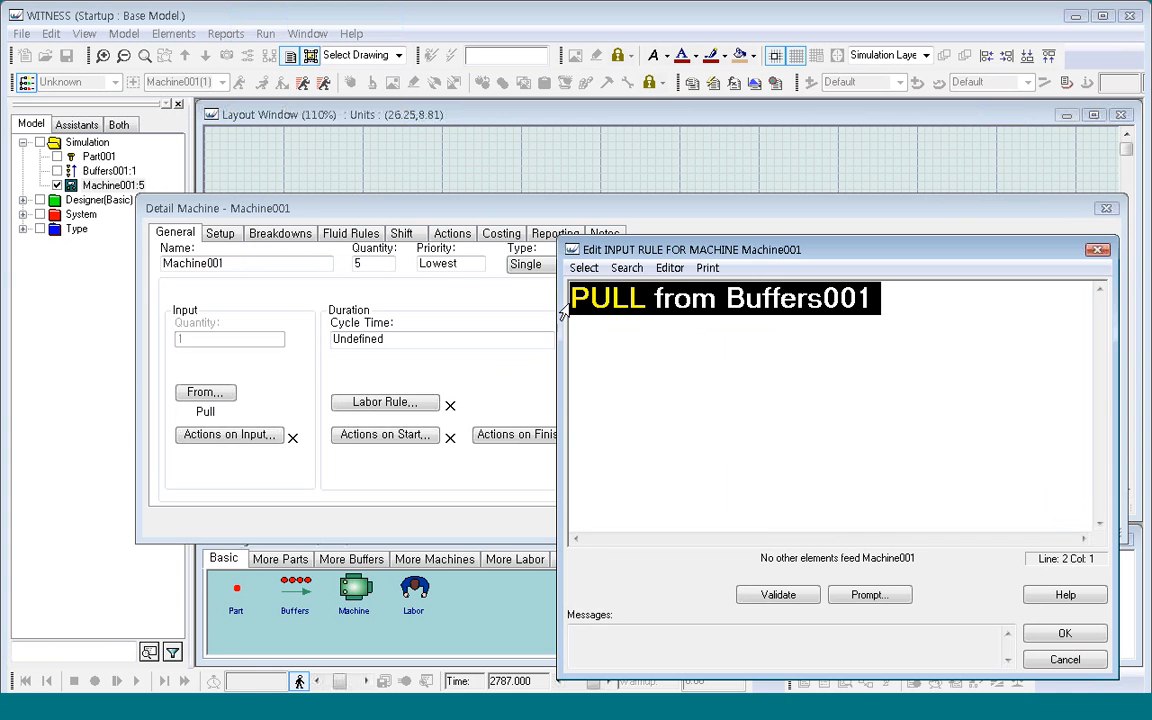
click(1065, 634)
click(812, 523)
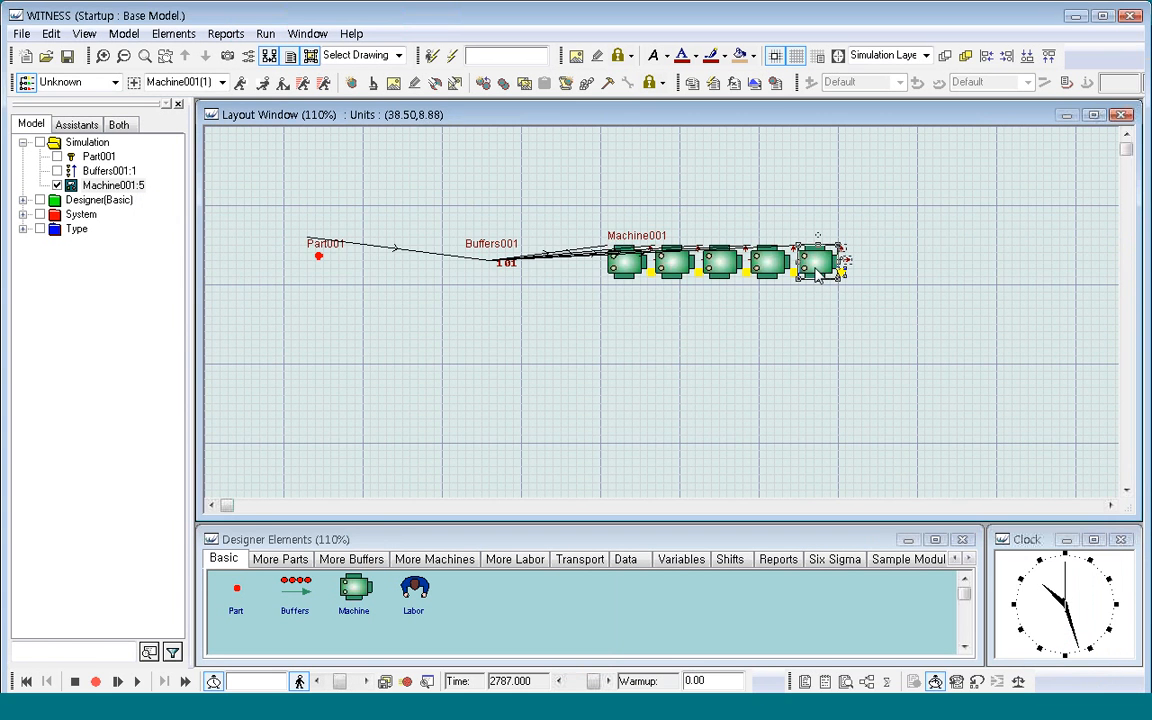
Step: Check the input rule of the fifth machine in the Machine001 row against the first one's
double_click(817, 265)
click(205, 392)
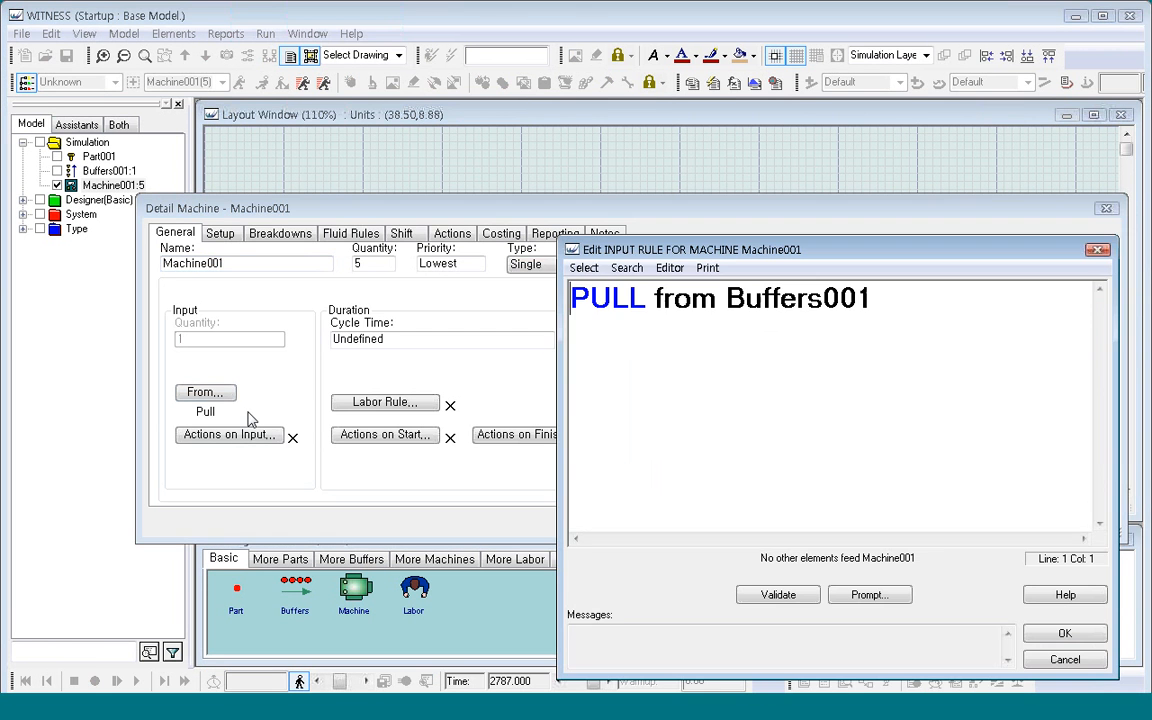
drag(851, 373, 572, 298)
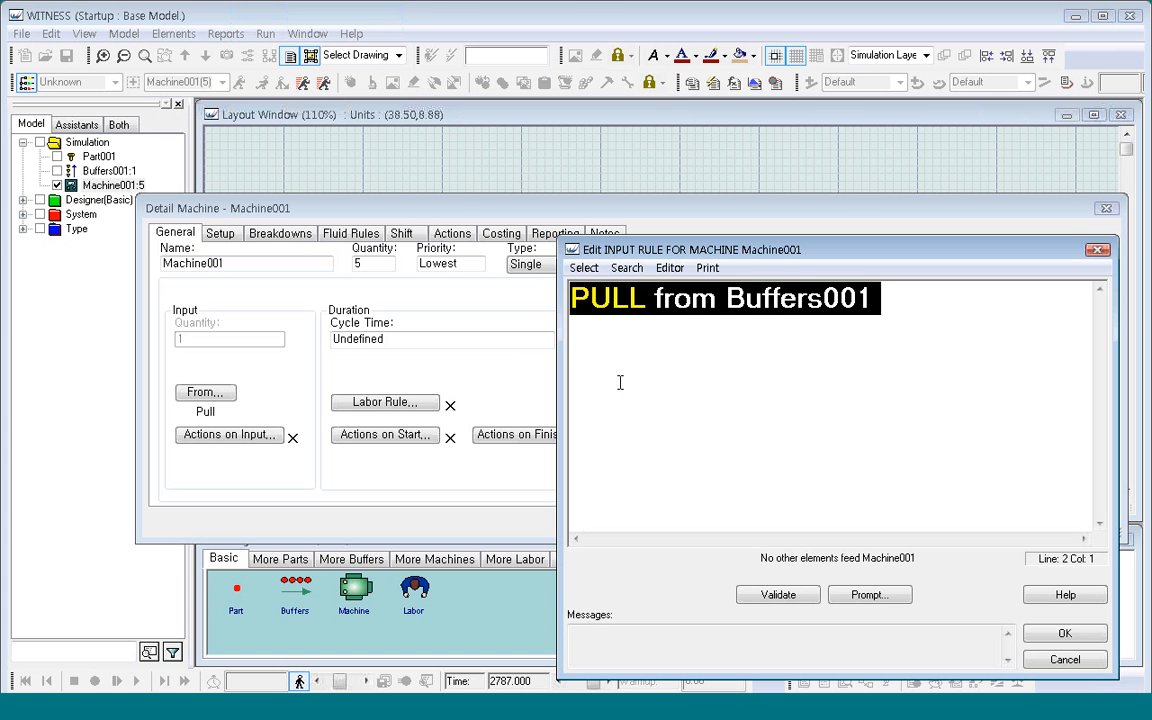
click(1063, 633)
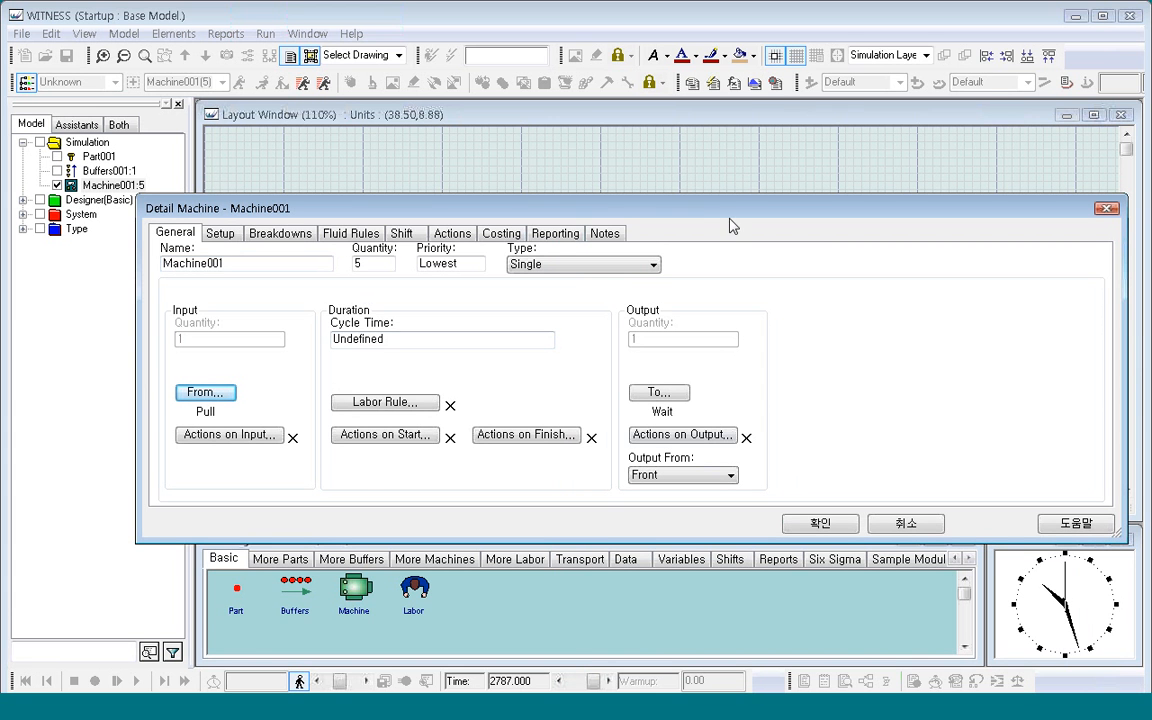
Step: Uncover the machines behind the details dialog and insert an "if n= 1" line before the PULL statement in Machine001's input rule
drag(730, 219, 740, 395)
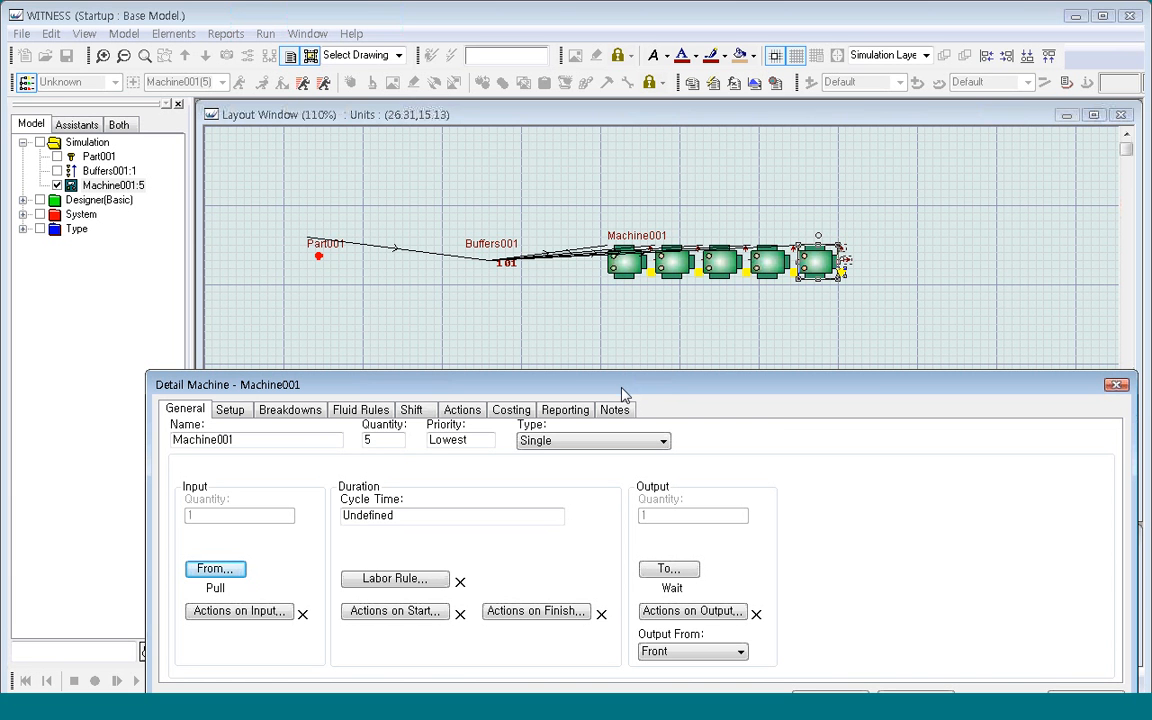
drag(622, 390, 627, 332)
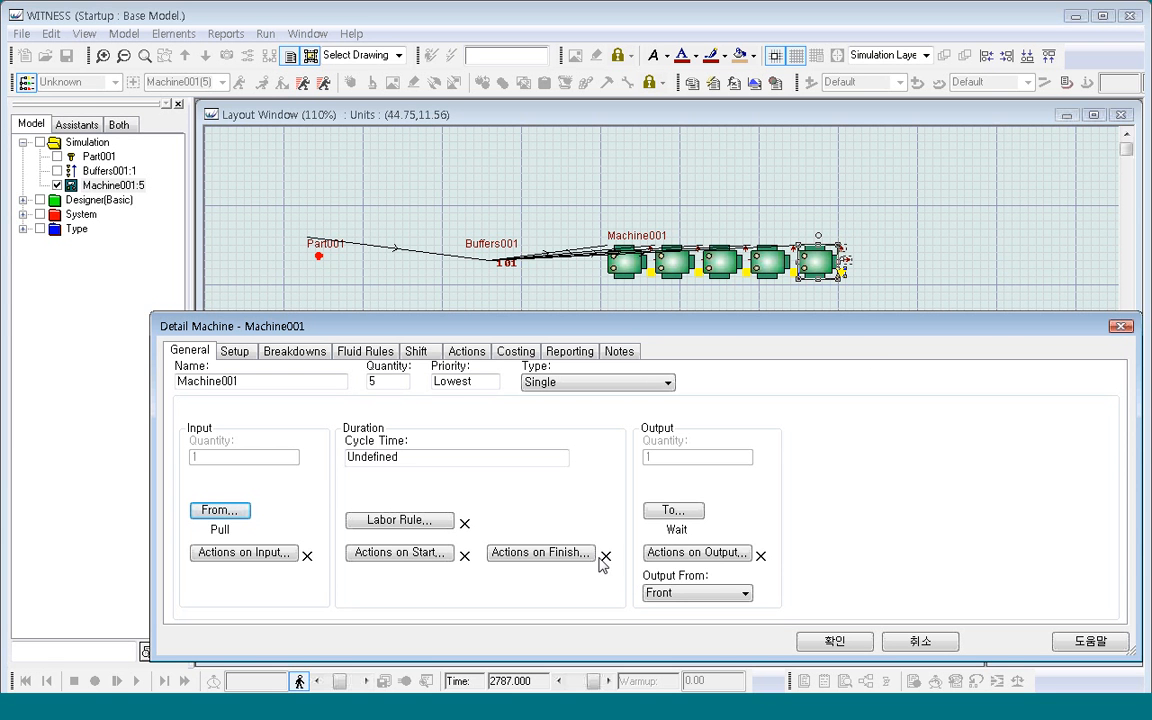
click(220, 511)
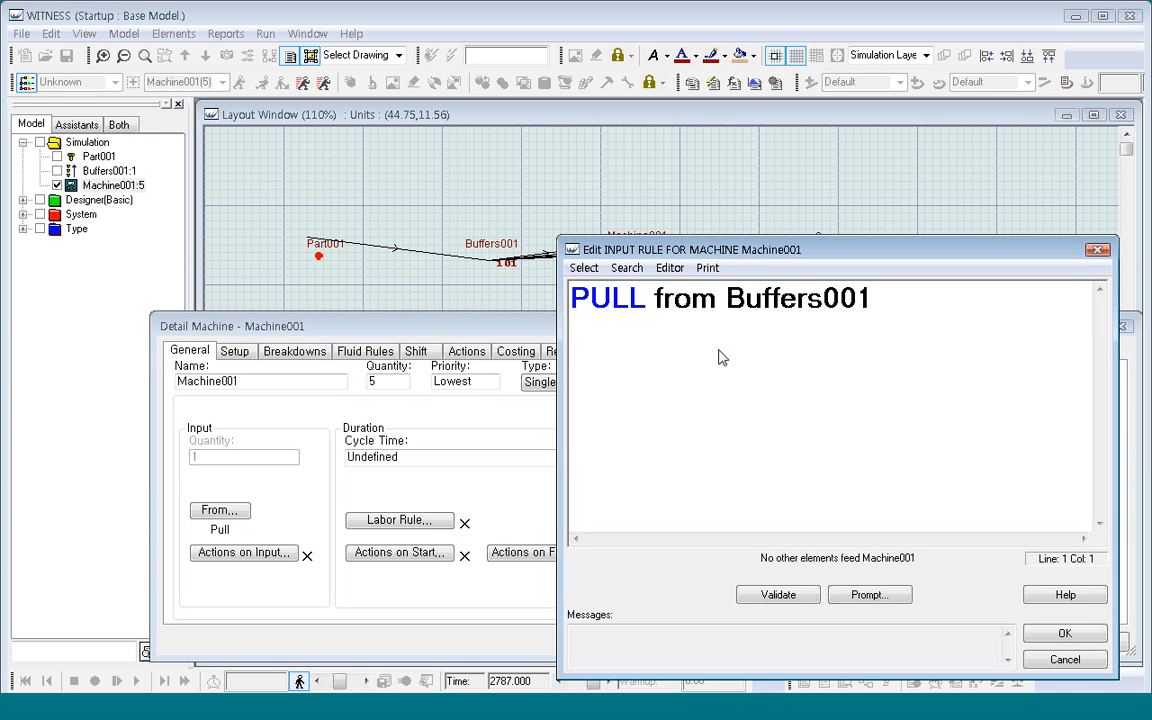
text(if)
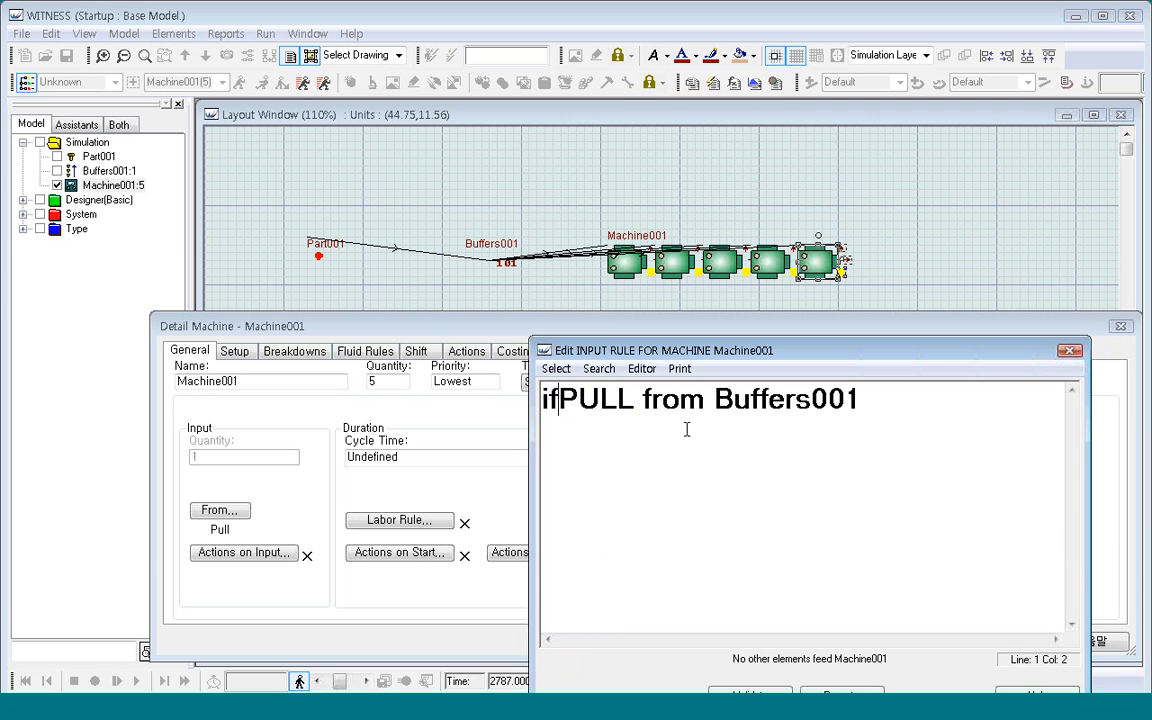
text( n= 1)
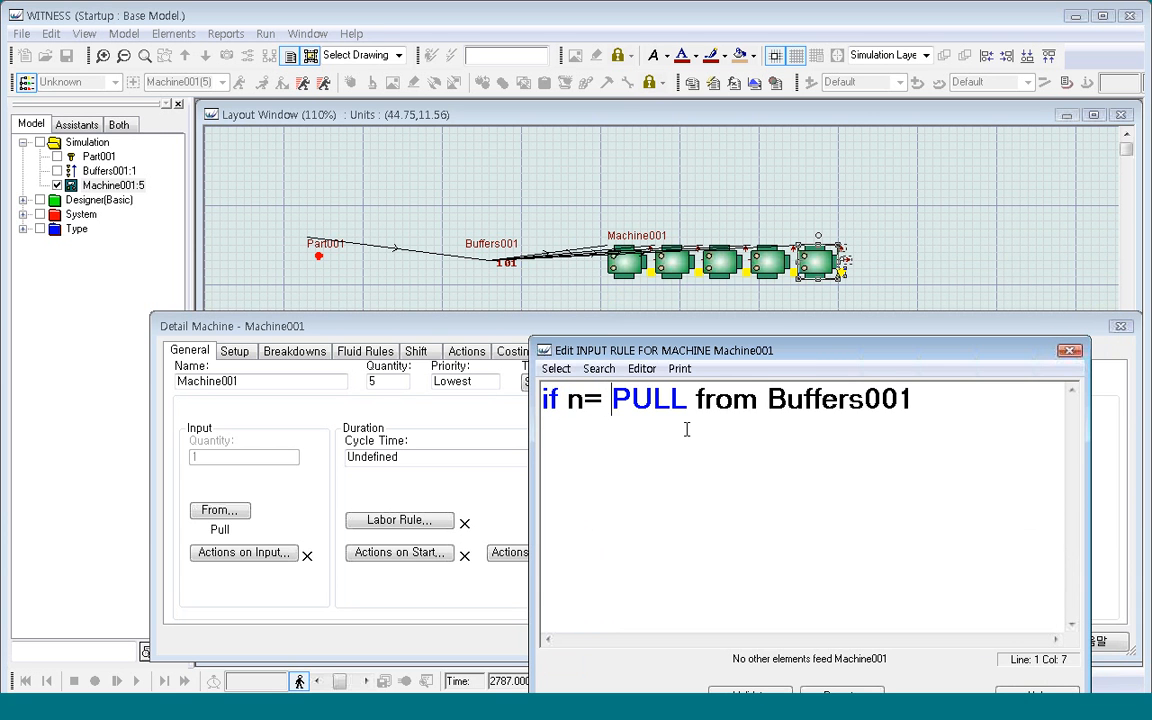
key(Return)
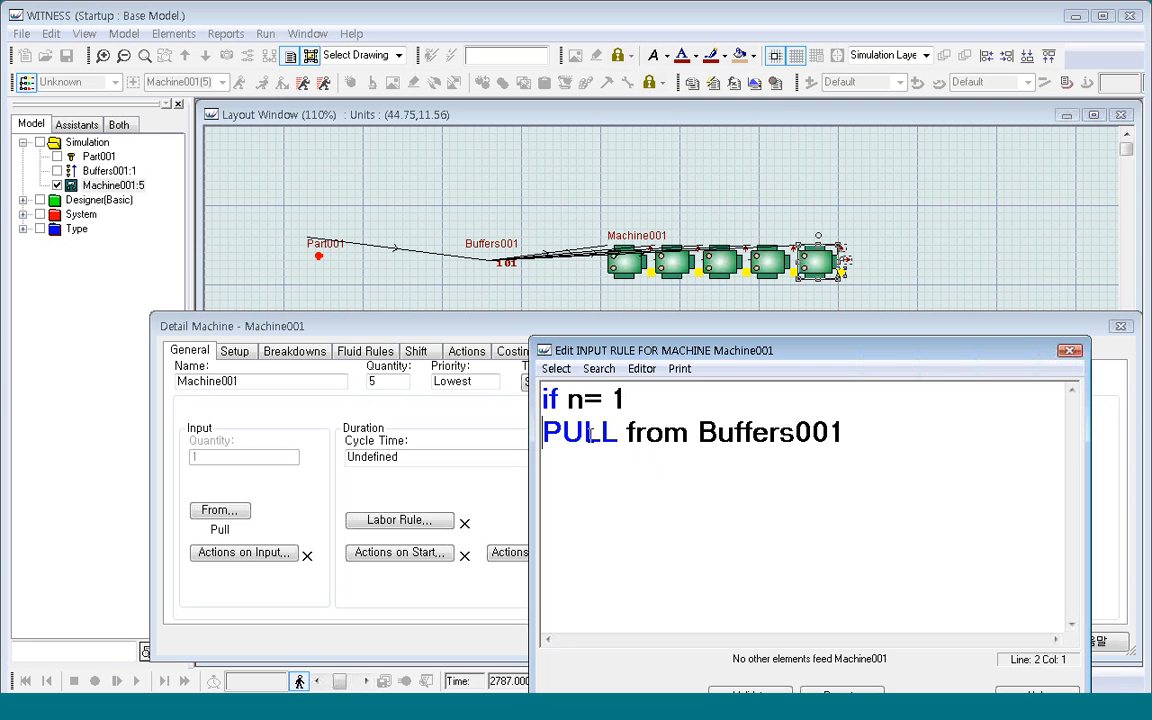
Step: Add "else", "wait" and "endif" lines after the PULL statement in Machine001's input rule
click(874, 430)
key(Return)
text(else)
key(Return)
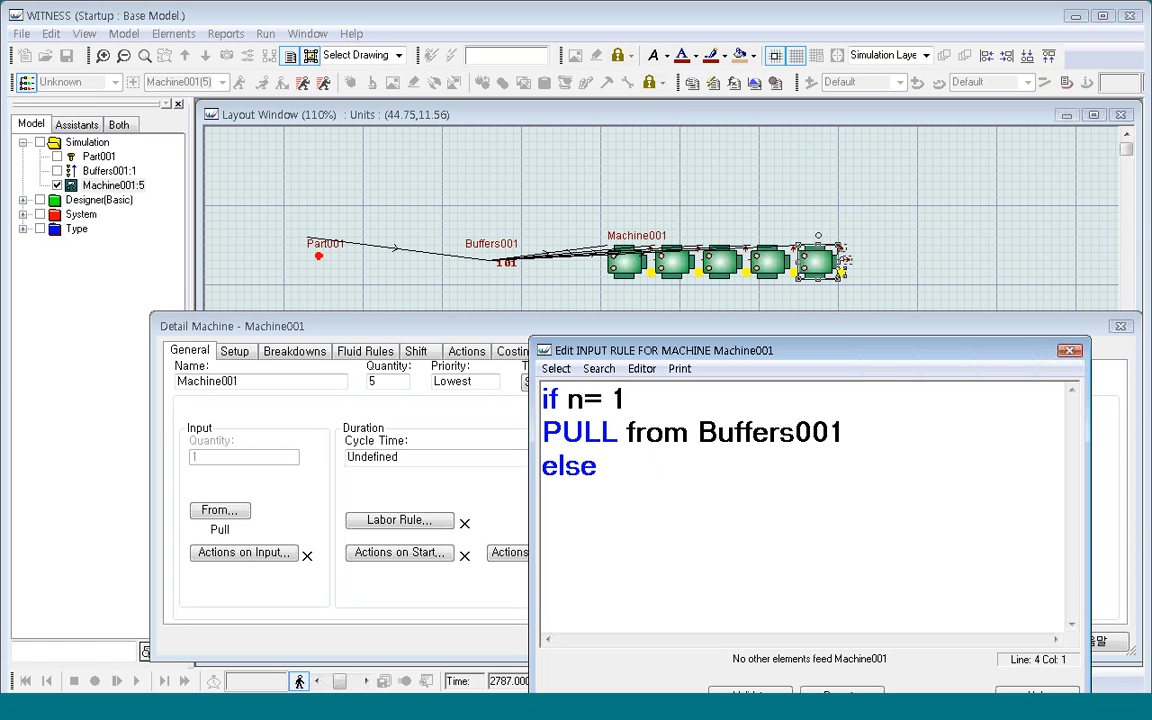
text(wait)
key(Return)
text(endif)
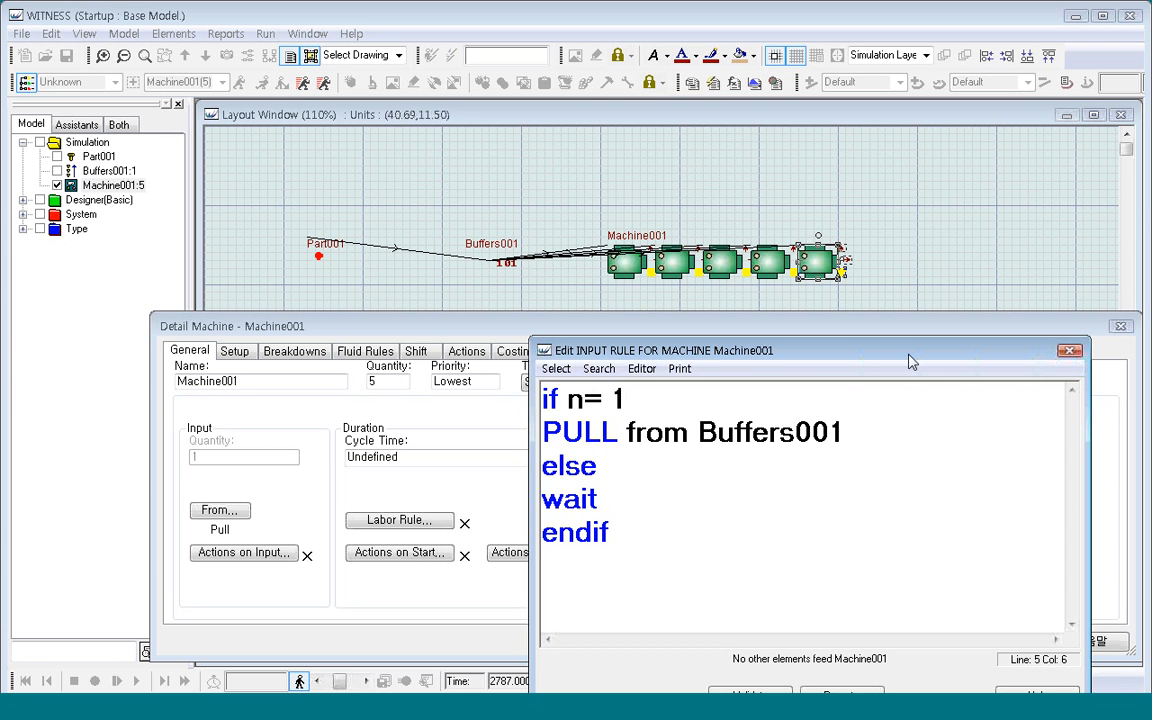
Step: Accept Machine001's input rule and replace the Wait output rule with the lines "if n= 5" and "push to ship"
drag(910, 360, 908, 239)
click(1030, 613)
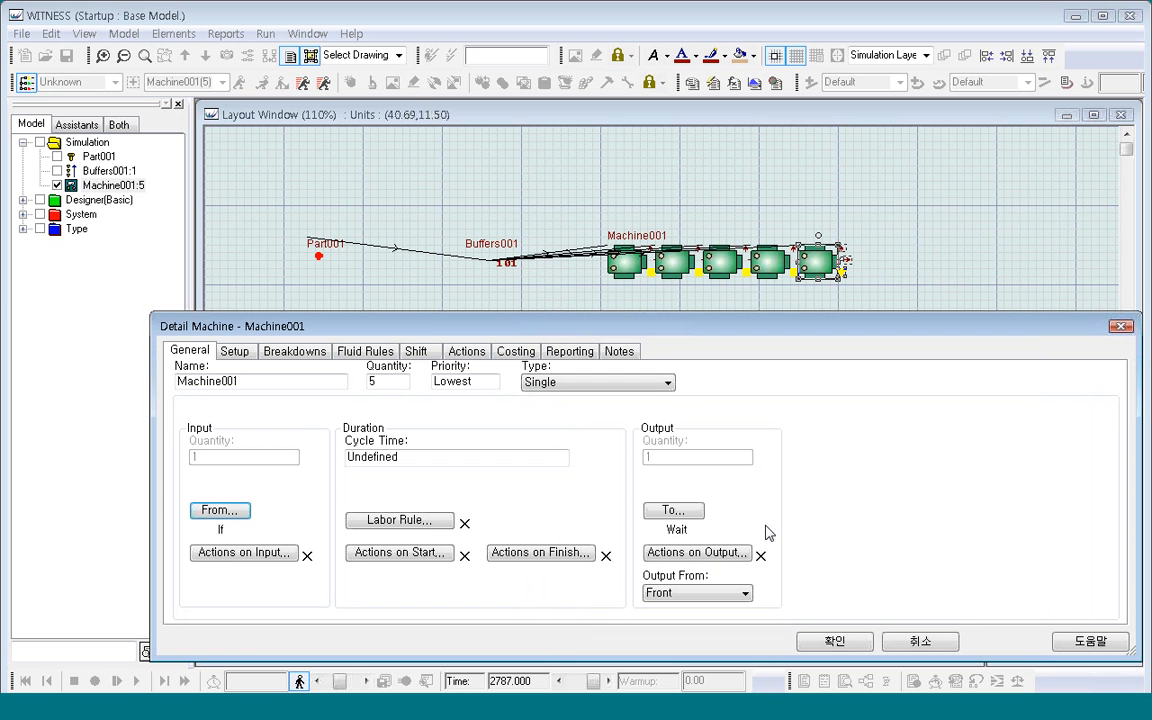
click(673, 511)
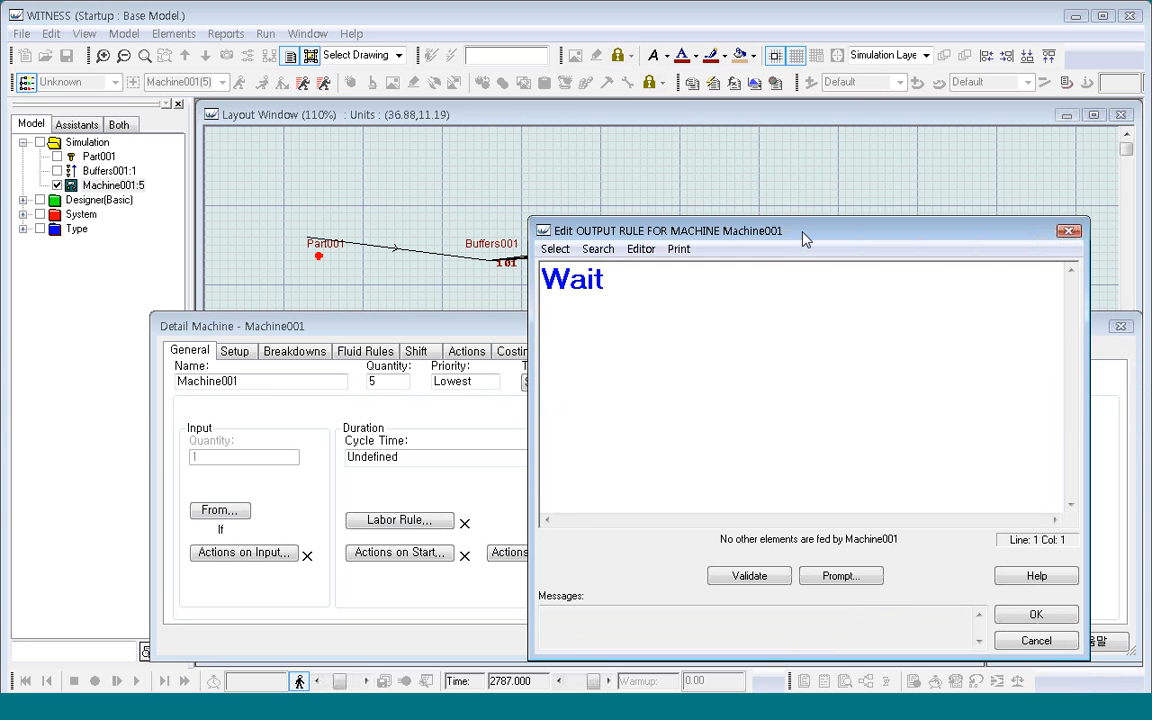
drag(805, 237, 792, 396)
drag(630, 450, 392, 452)
text(if)
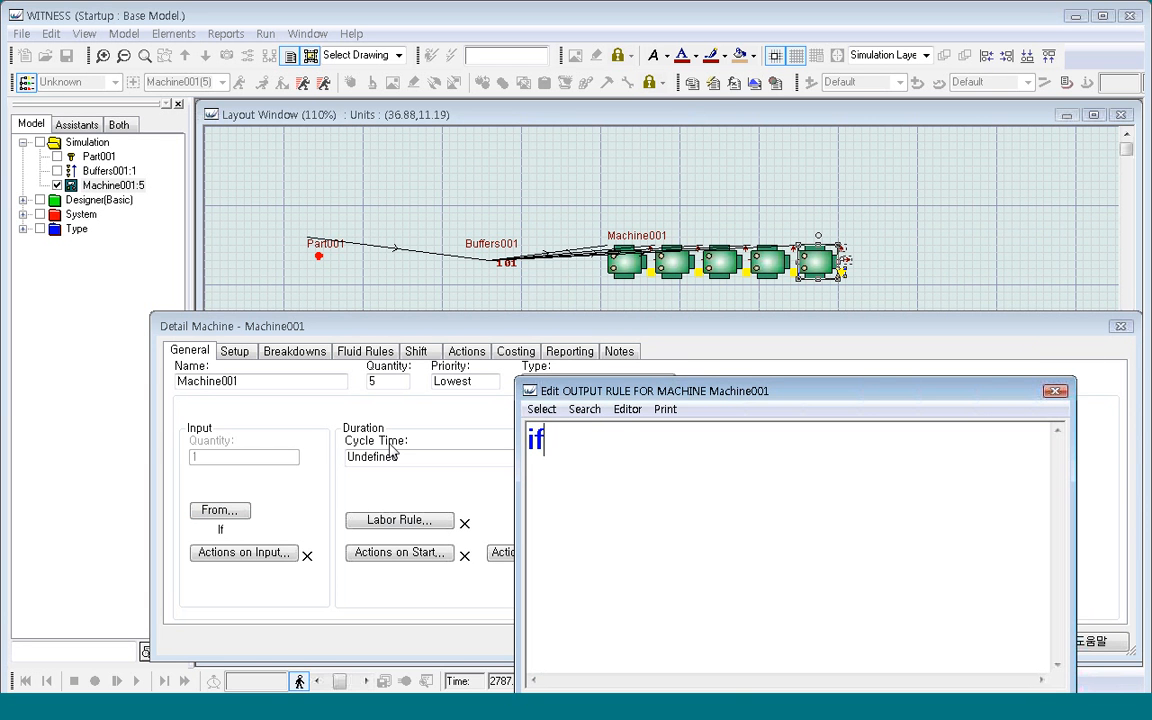
text( n= 5)
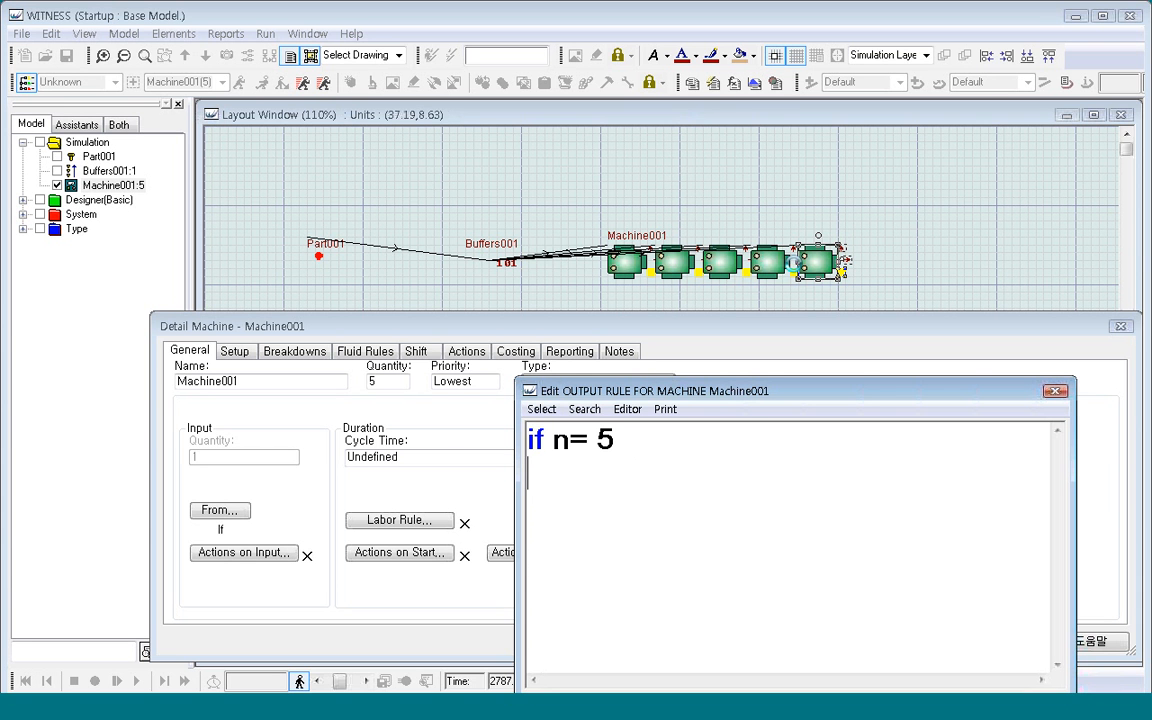
key(Return)
text(push to ship)
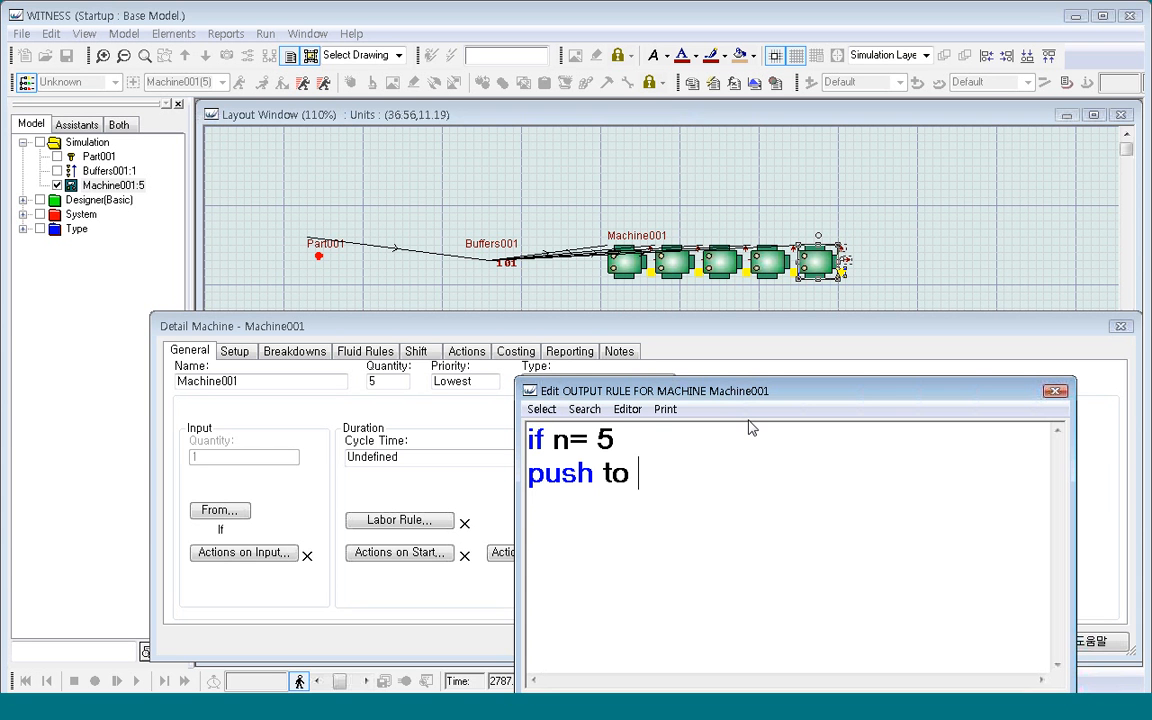
key(Return)
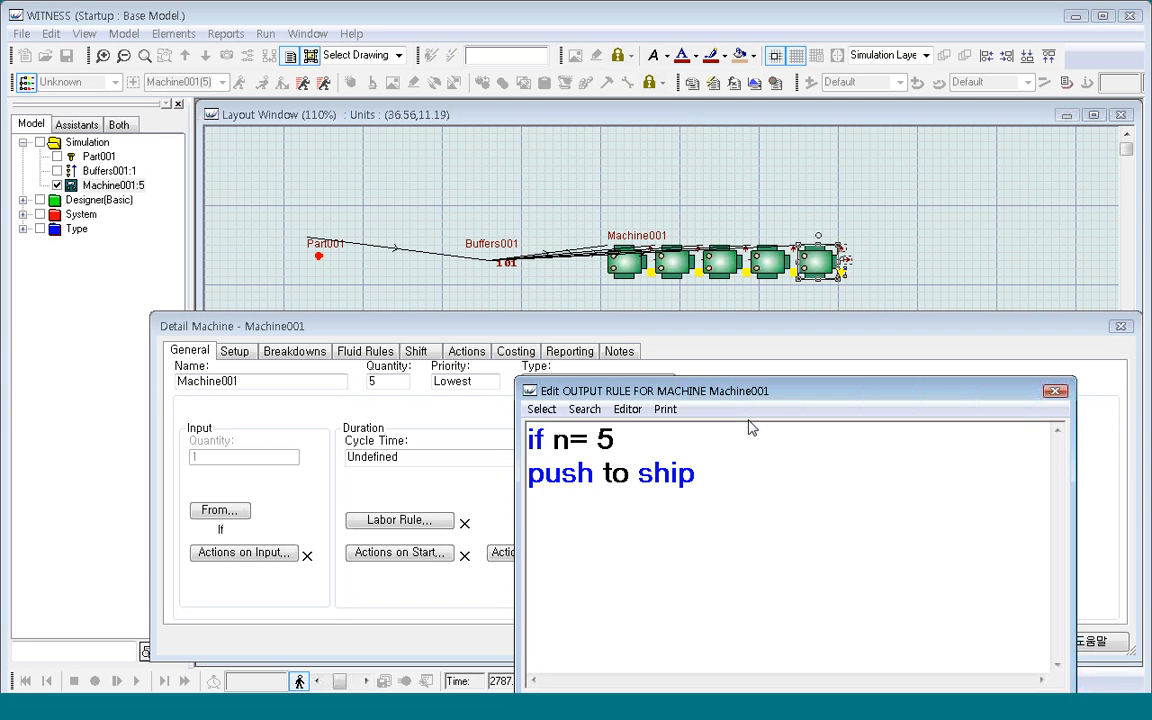
Step: Complete Machine001's output rule with "else", "push to machine001(n+1)" and "endif" lines, and apply the machine details
text(else)
key(Return)
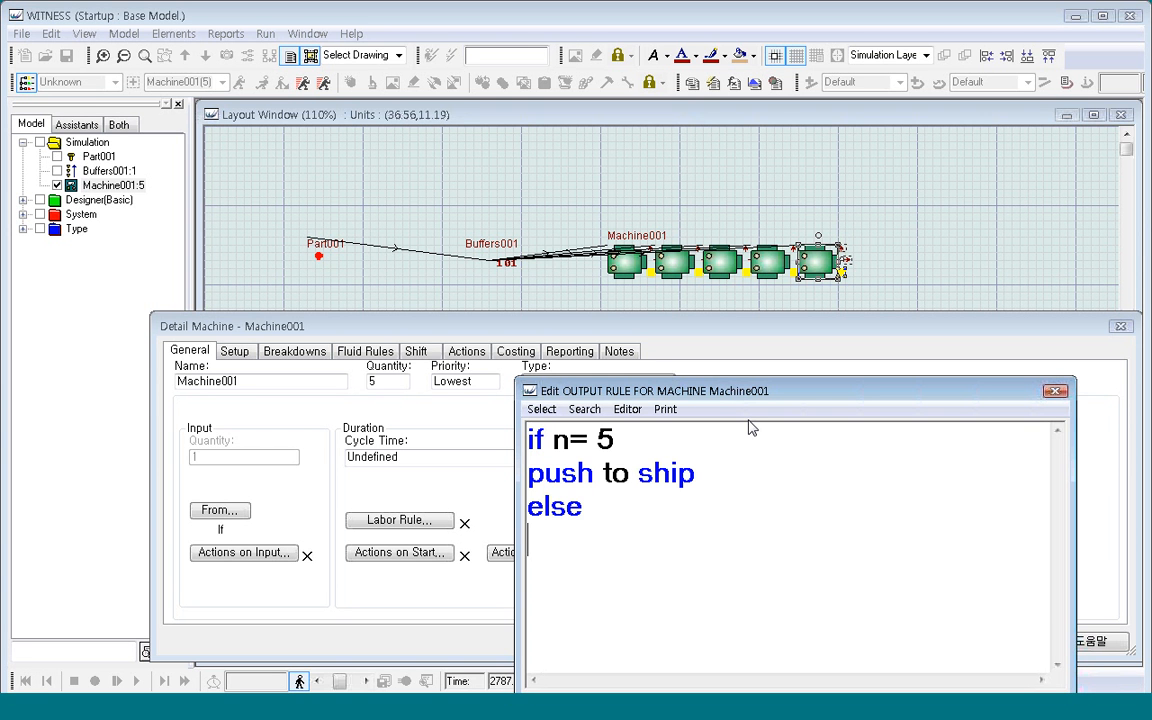
text(push to)
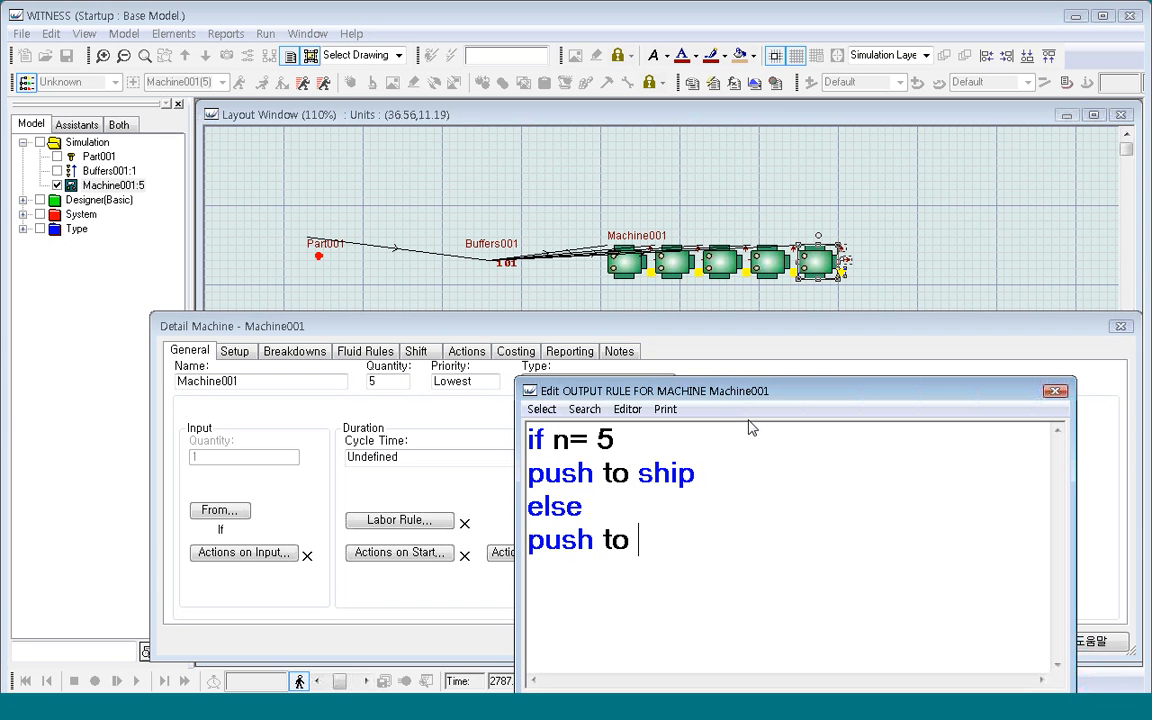
text( machine)
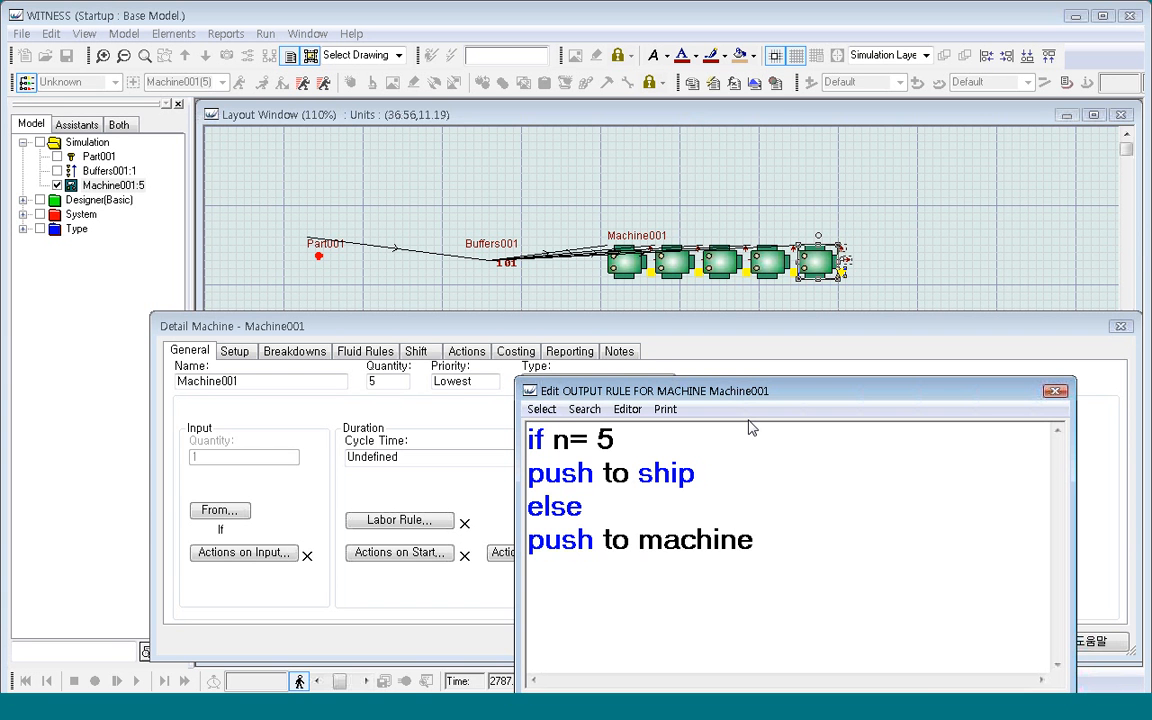
text(001()
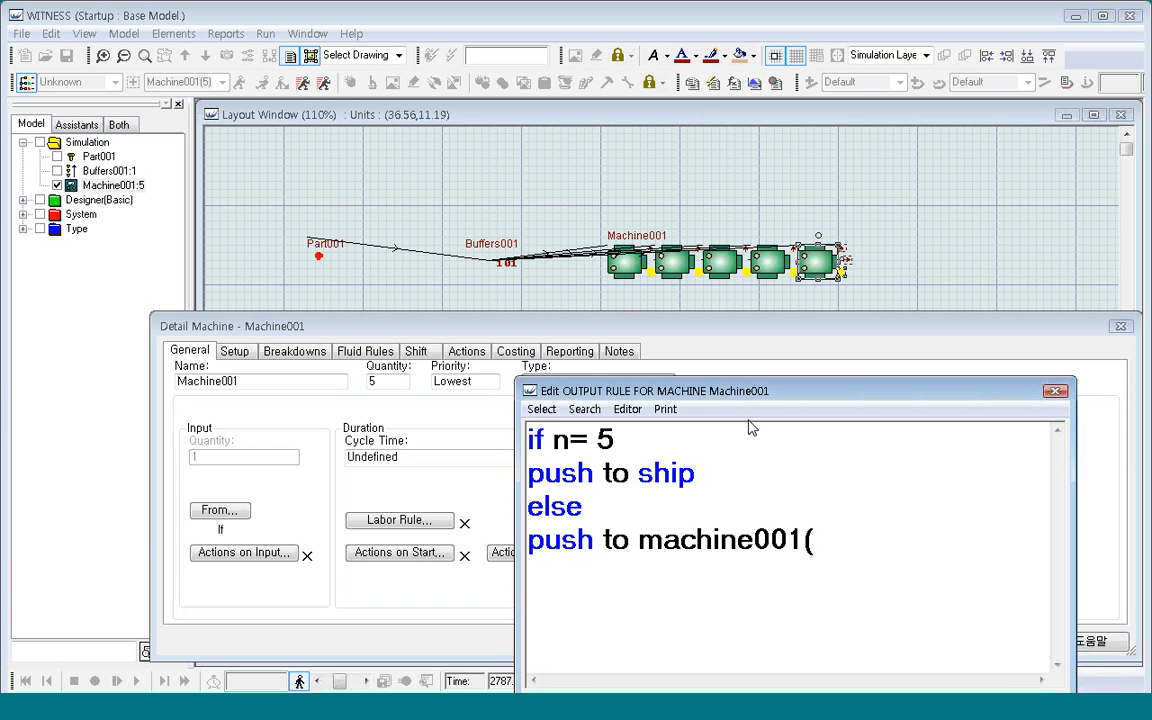
text(n)
text(+1))
key(Return)
text(endif)
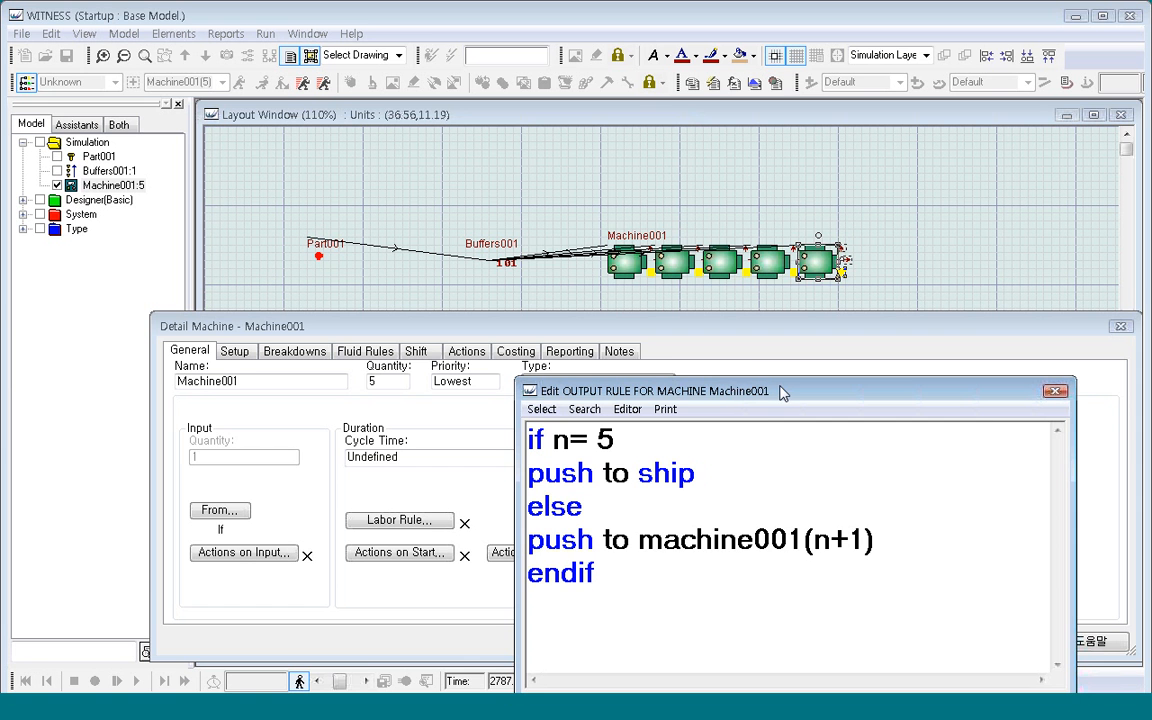
drag(793, 400, 793, 233)
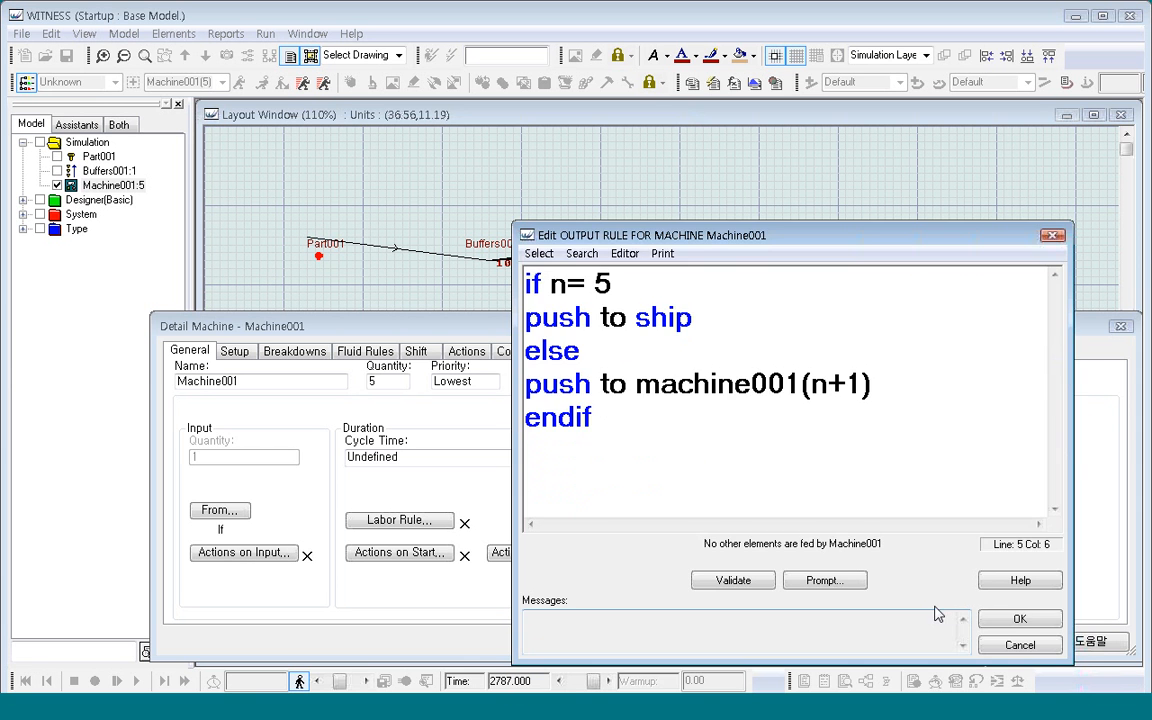
click(1019, 620)
click(834, 641)
click(625, 458)
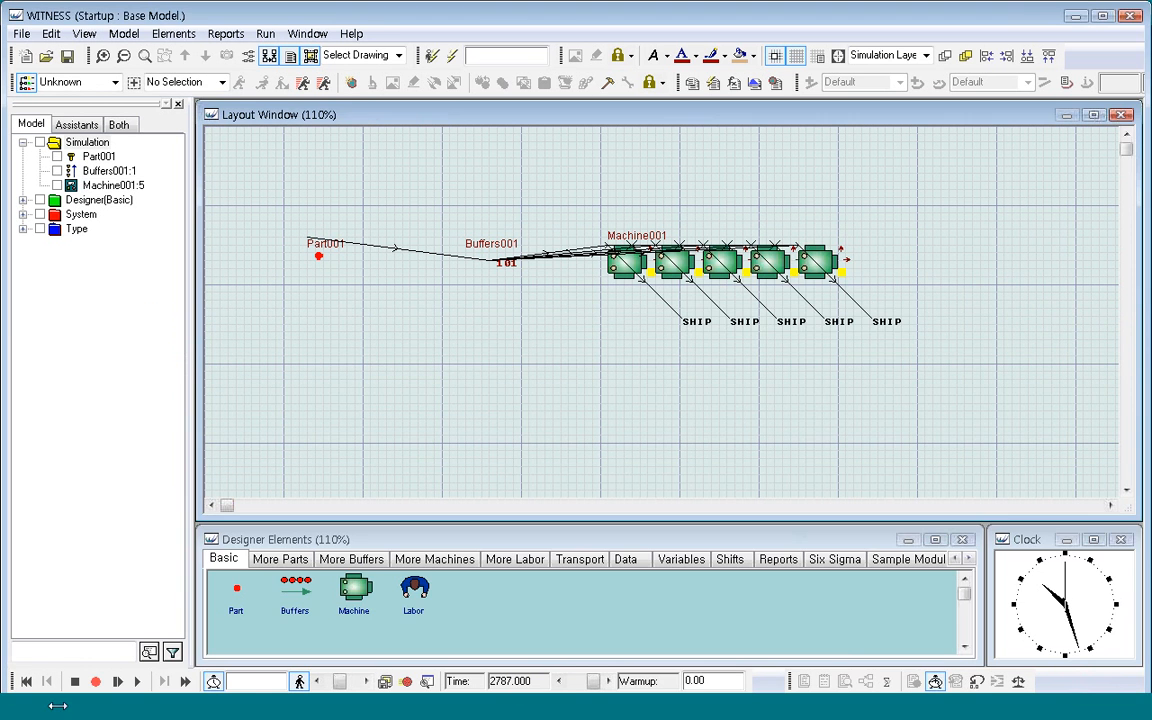
Step: Reset the simulation to time zero, run it to watch parts move through the five machines, and stop it around time 26
click(28, 682)
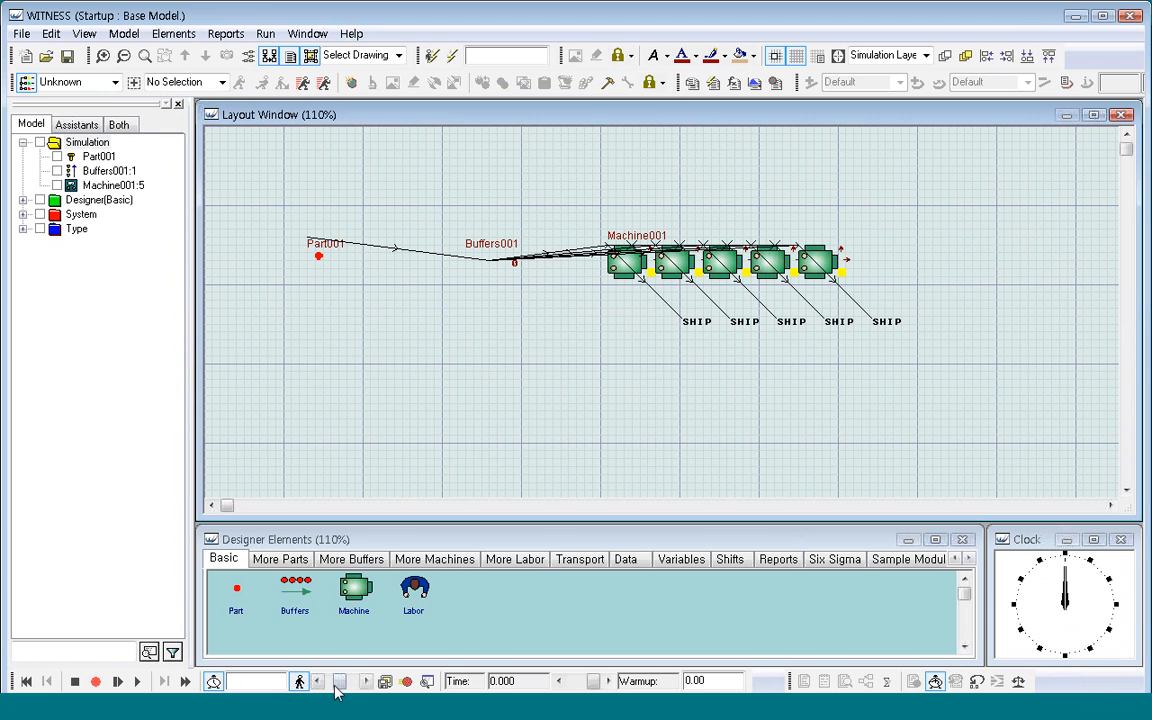
click(137, 681)
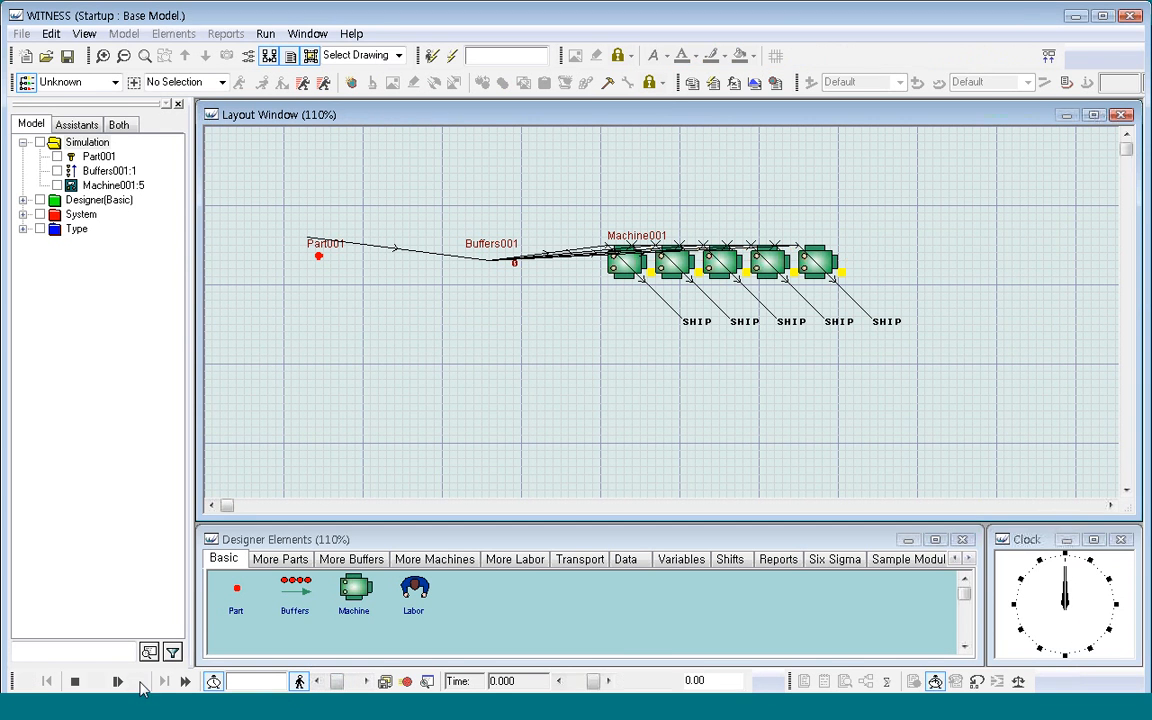
click(522, 394)
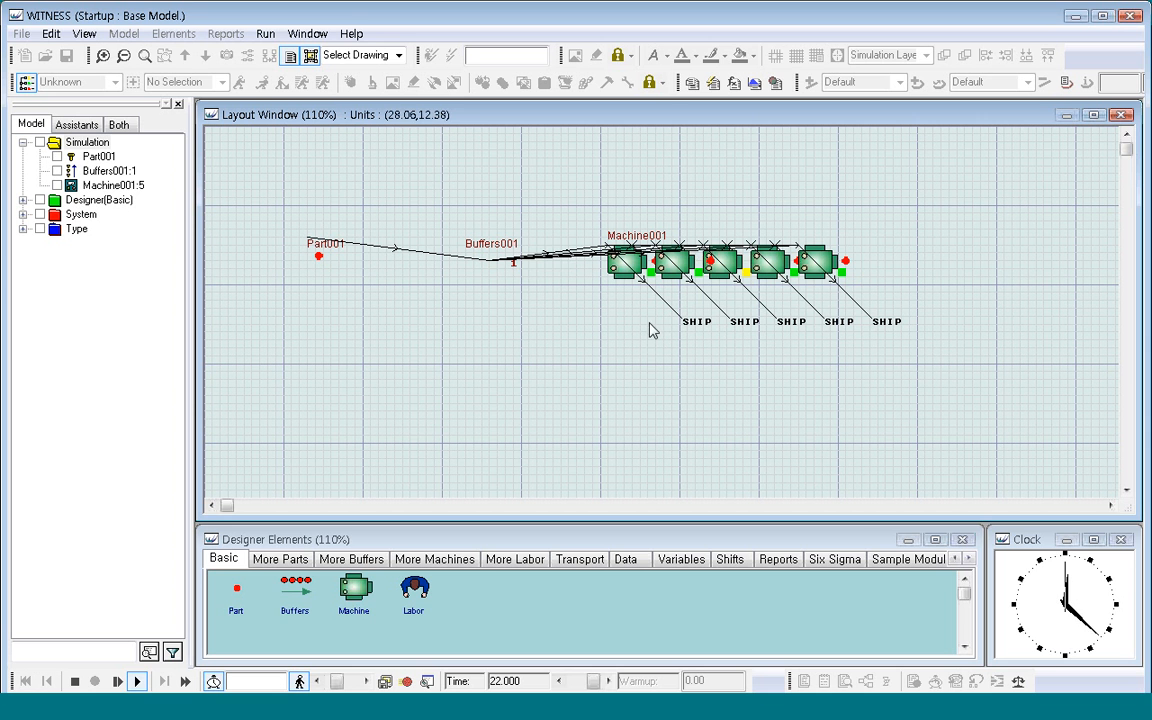
click(75, 682)
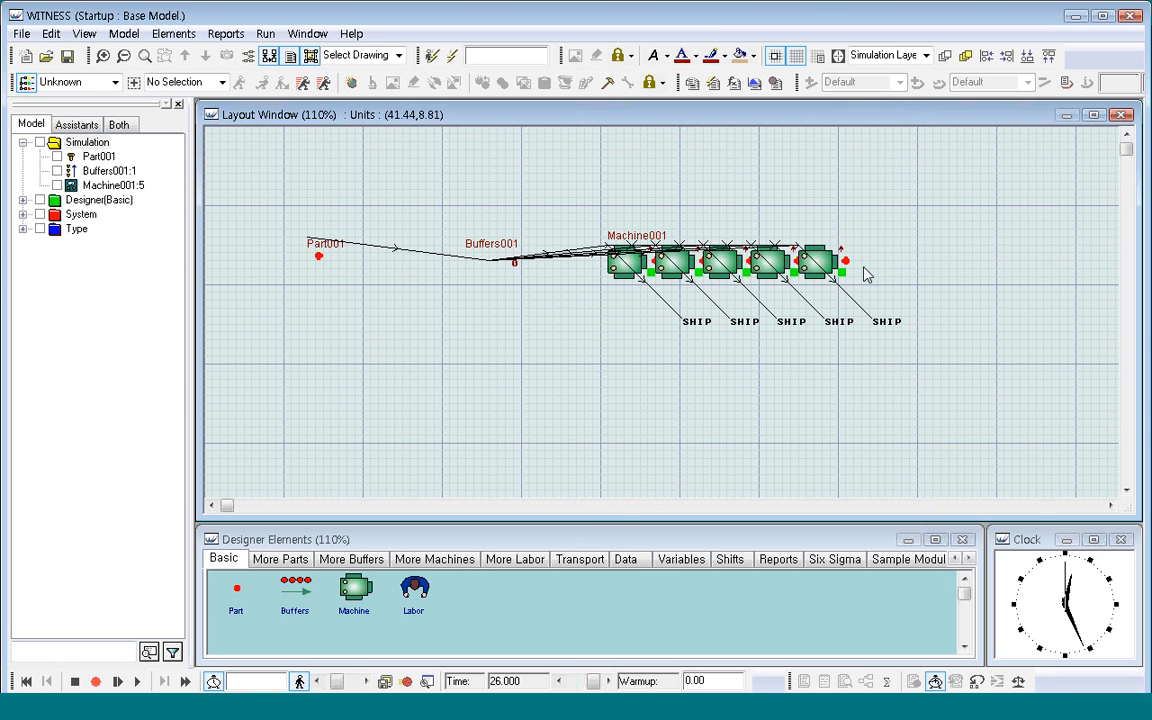
Step: Review the PUSH to SHIP and PUSH to Machine001(N + 1) branches of the first machine's output rule, then close its details
click(622, 278)
double_click(622, 278)
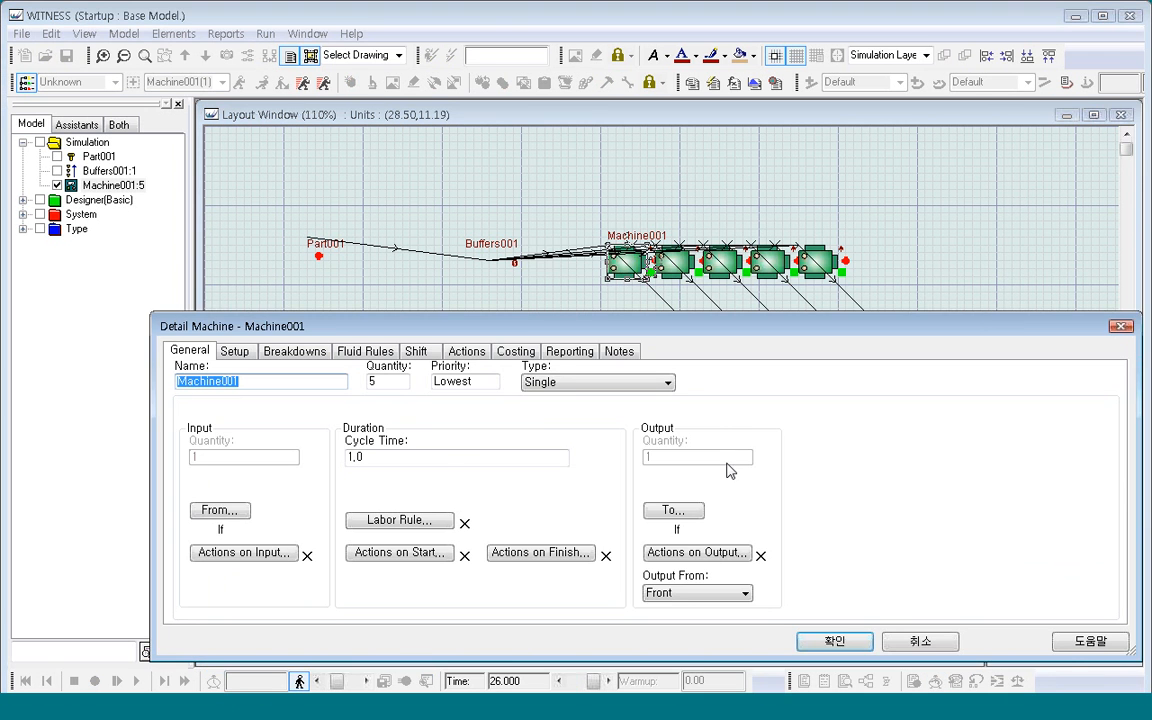
click(670, 512)
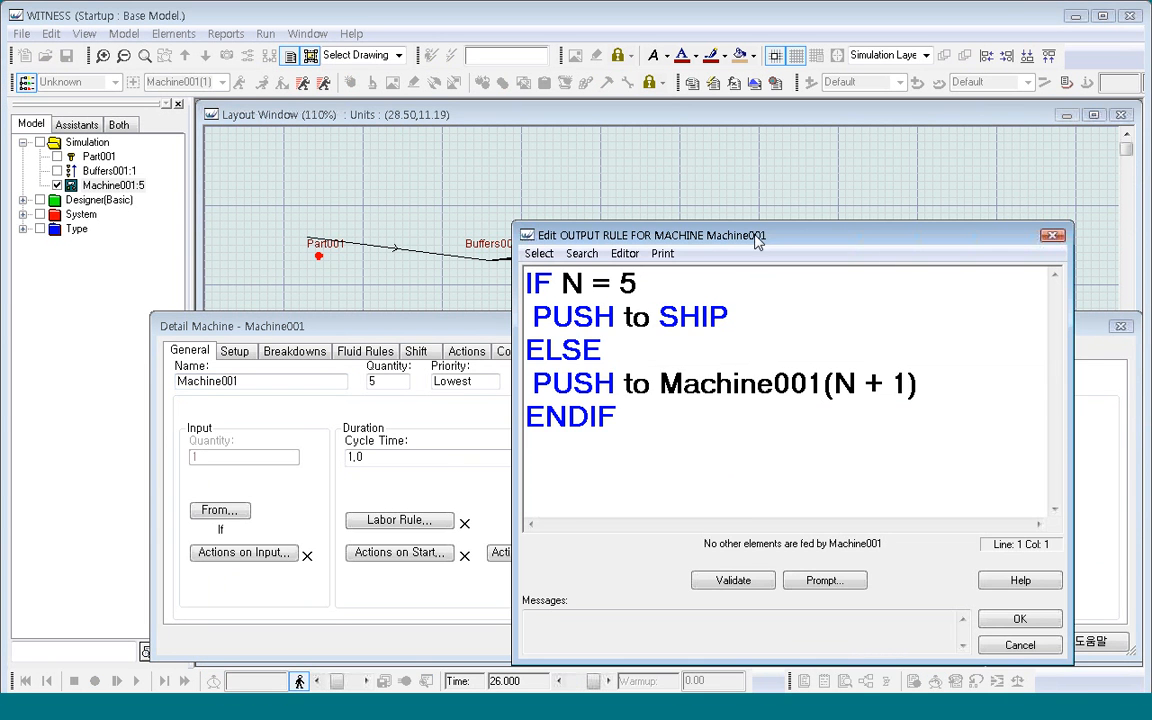
drag(757, 240, 751, 430)
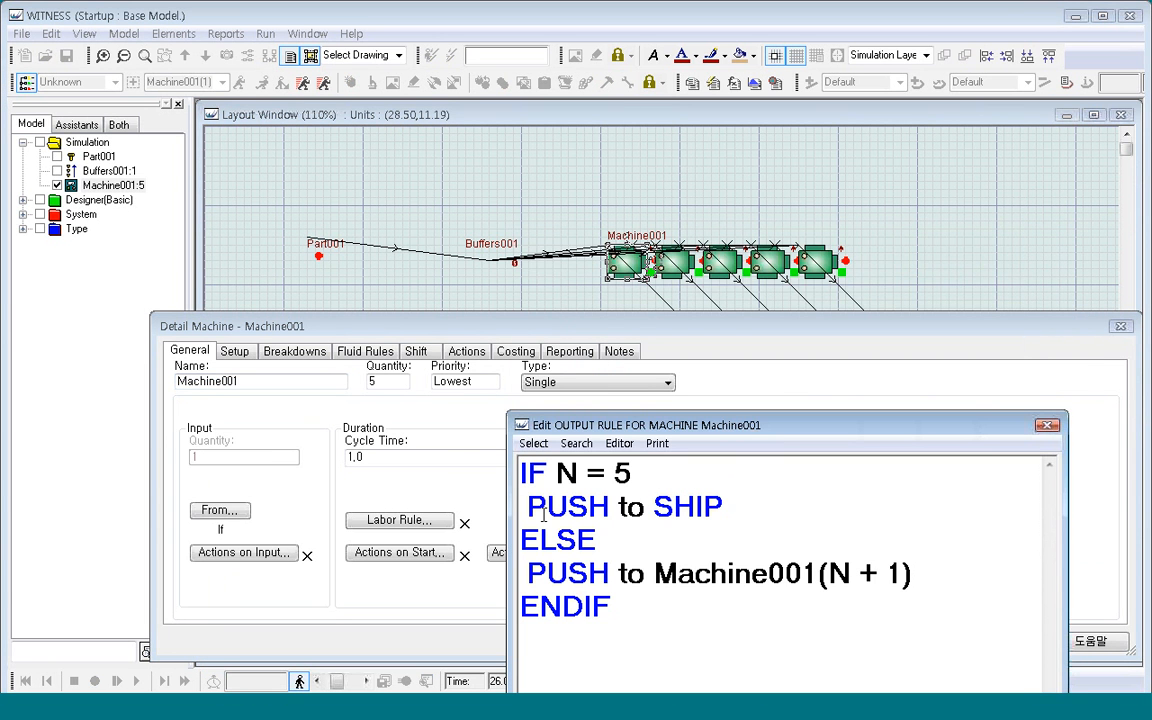
drag(548, 506, 722, 506)
drag(568, 573, 925, 573)
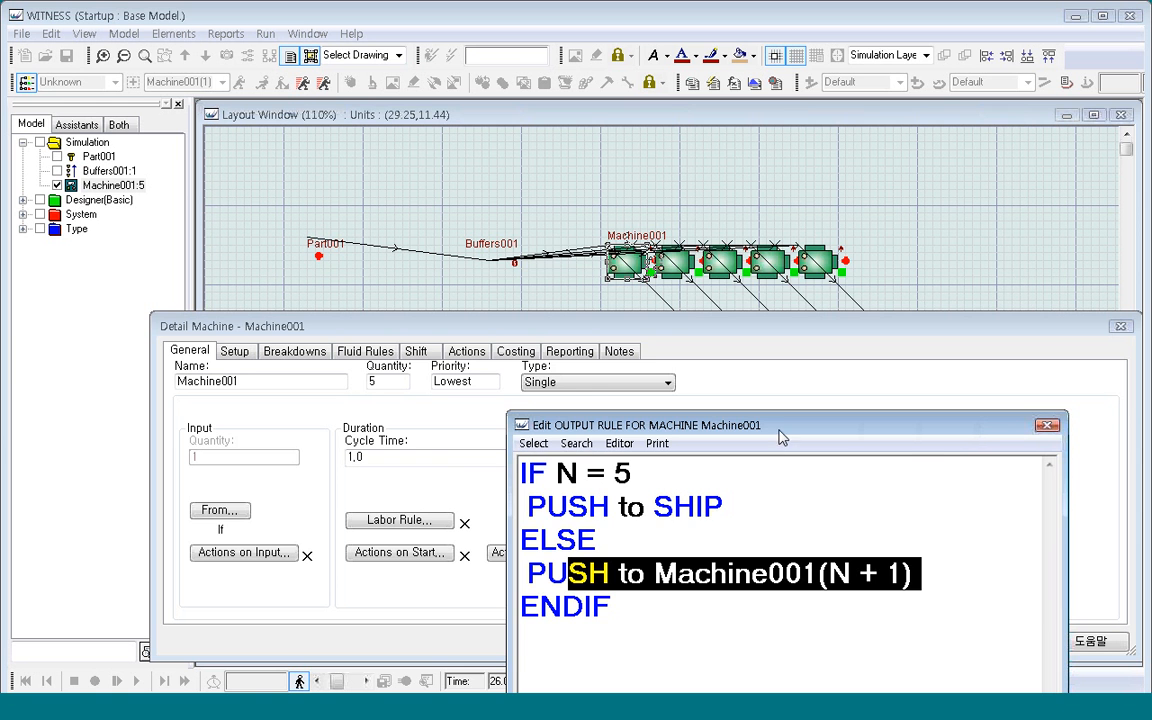
drag(784, 432, 770, 242)
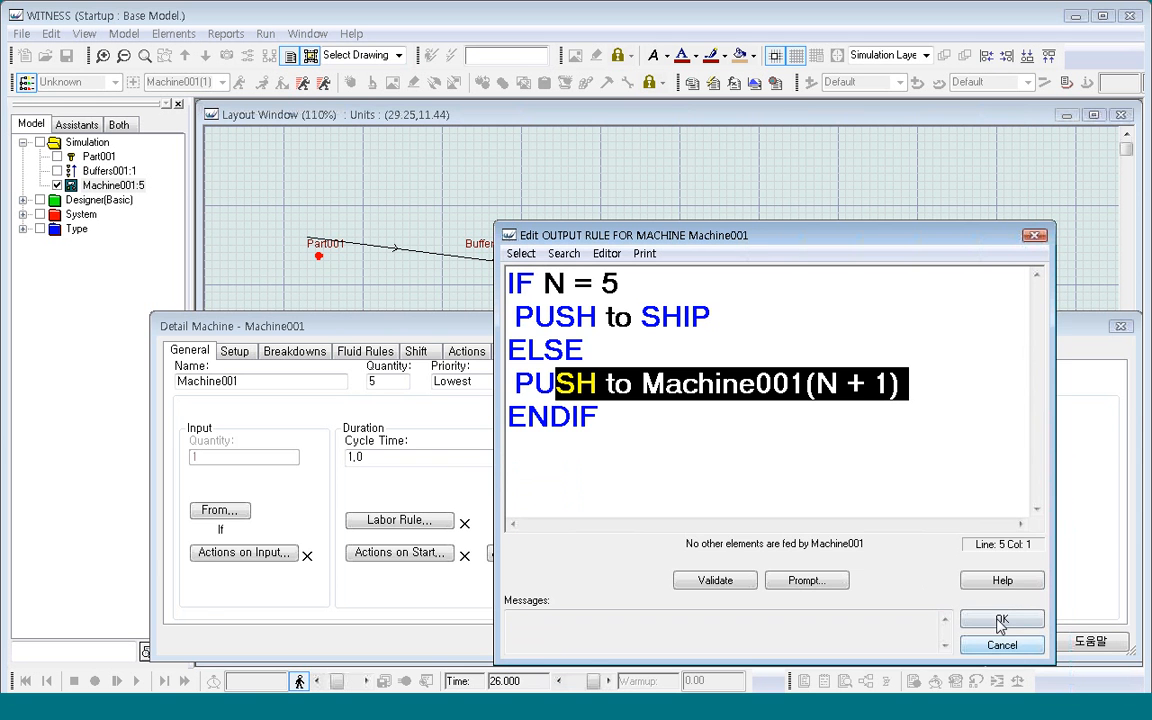
click(1001, 621)
click(830, 643)
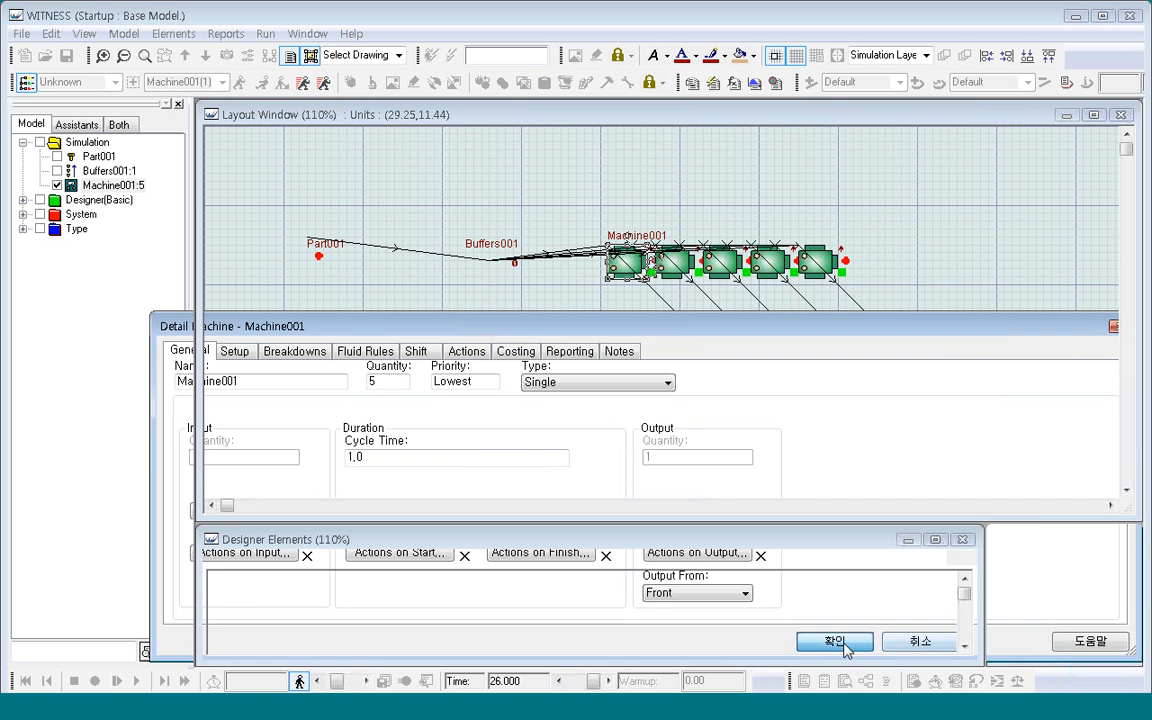
click(750, 450)
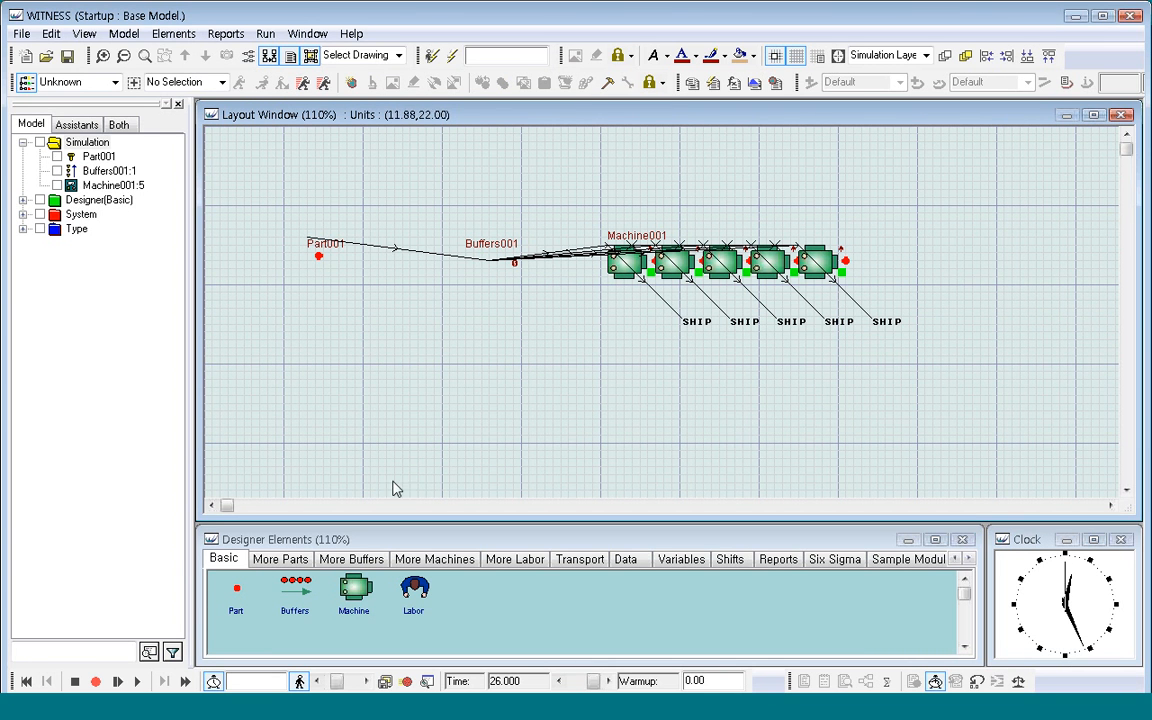
Step: Reset the simulation to time zero and set the Machine001 cycle time to 2
click(26, 681)
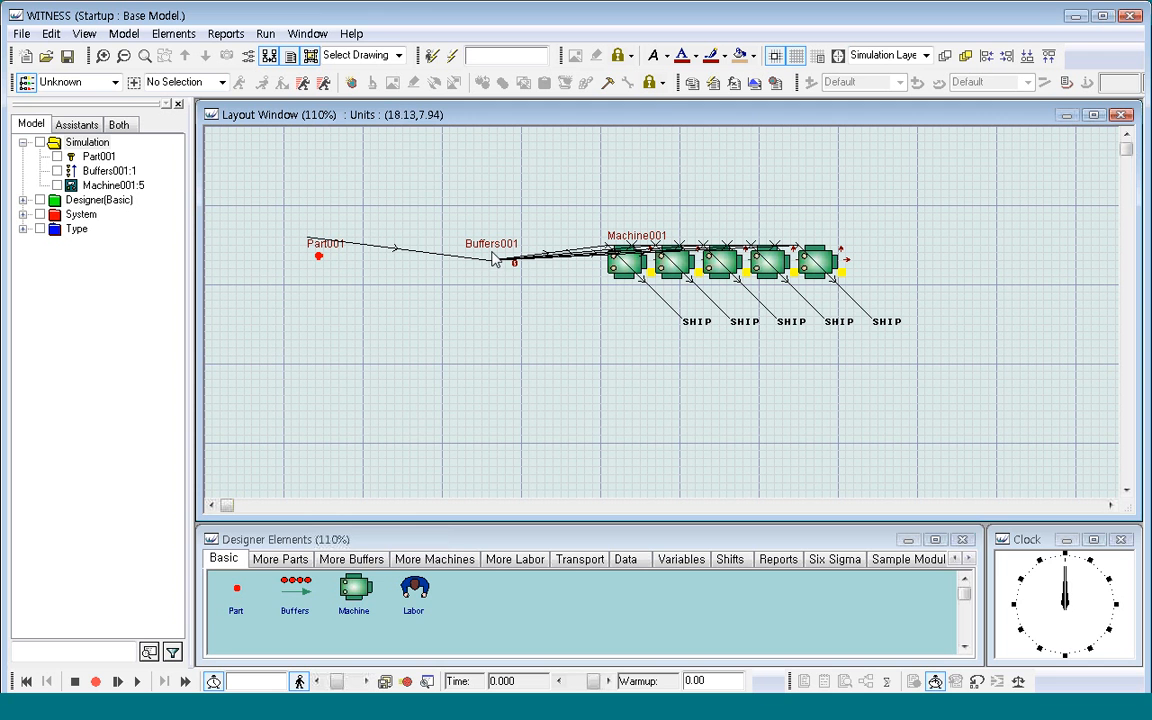
double_click(626, 262)
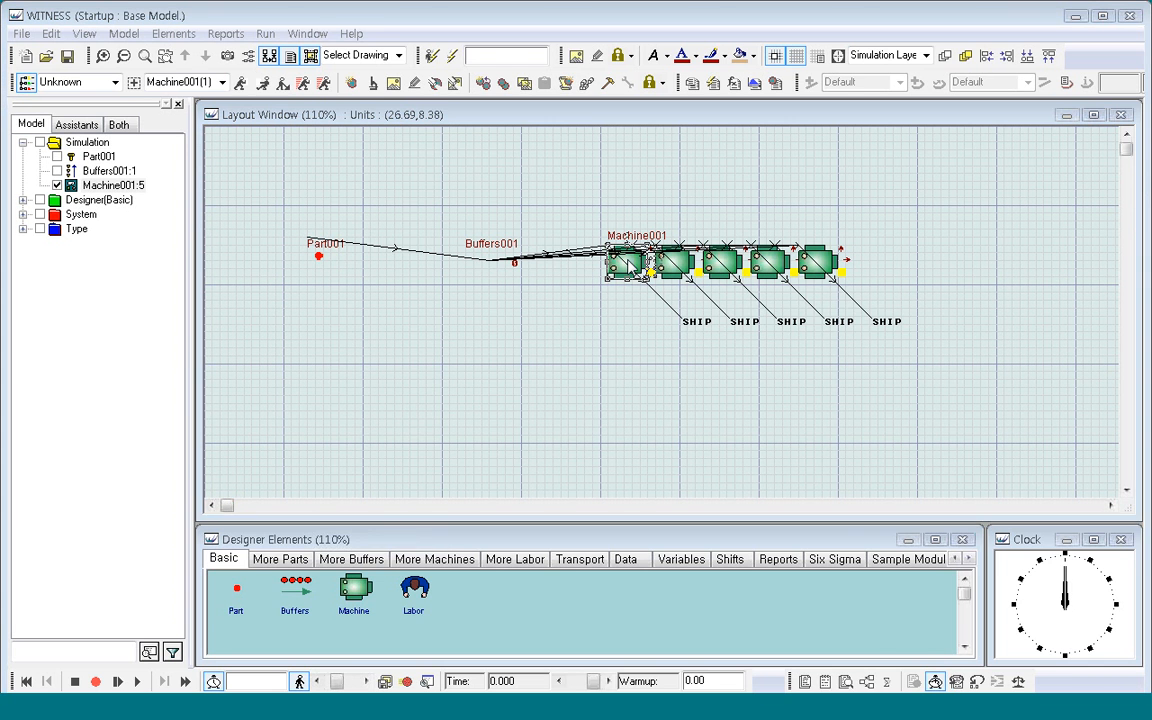
drag(384, 460, 321, 459)
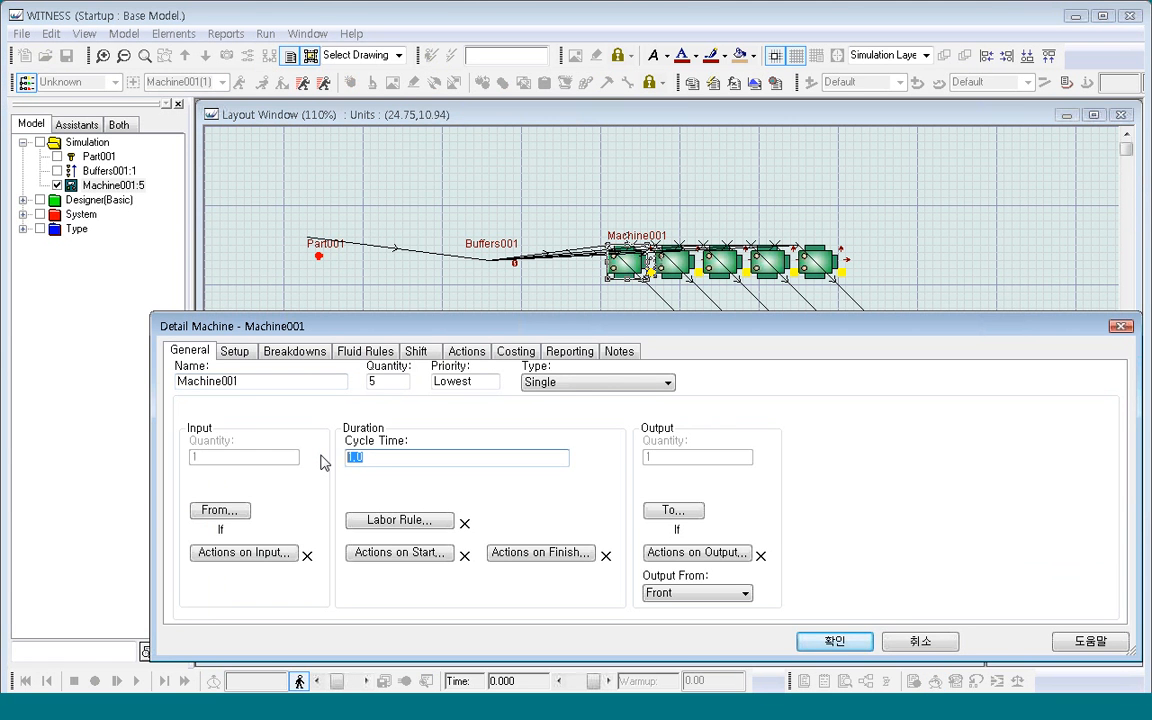
text(2)
click(815, 641)
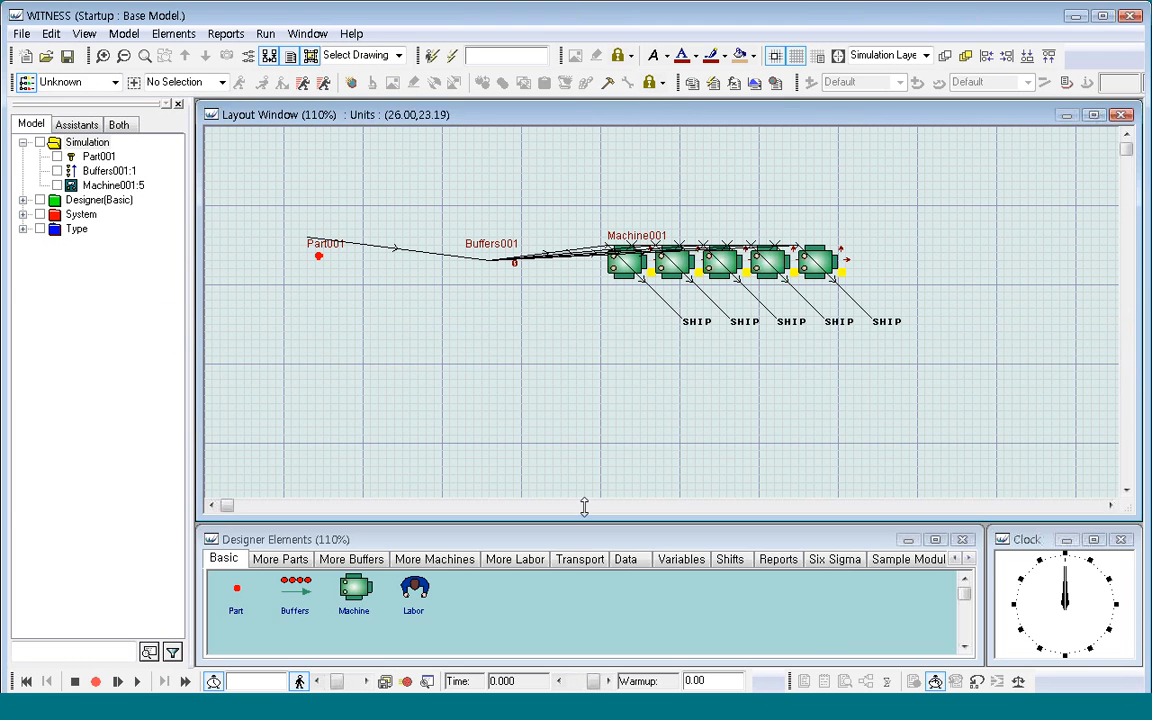
Step: Run the simulation to about time 14, stop it, and shift the Buffers001 count graphic slightly down and left beneath its name
click(137, 681)
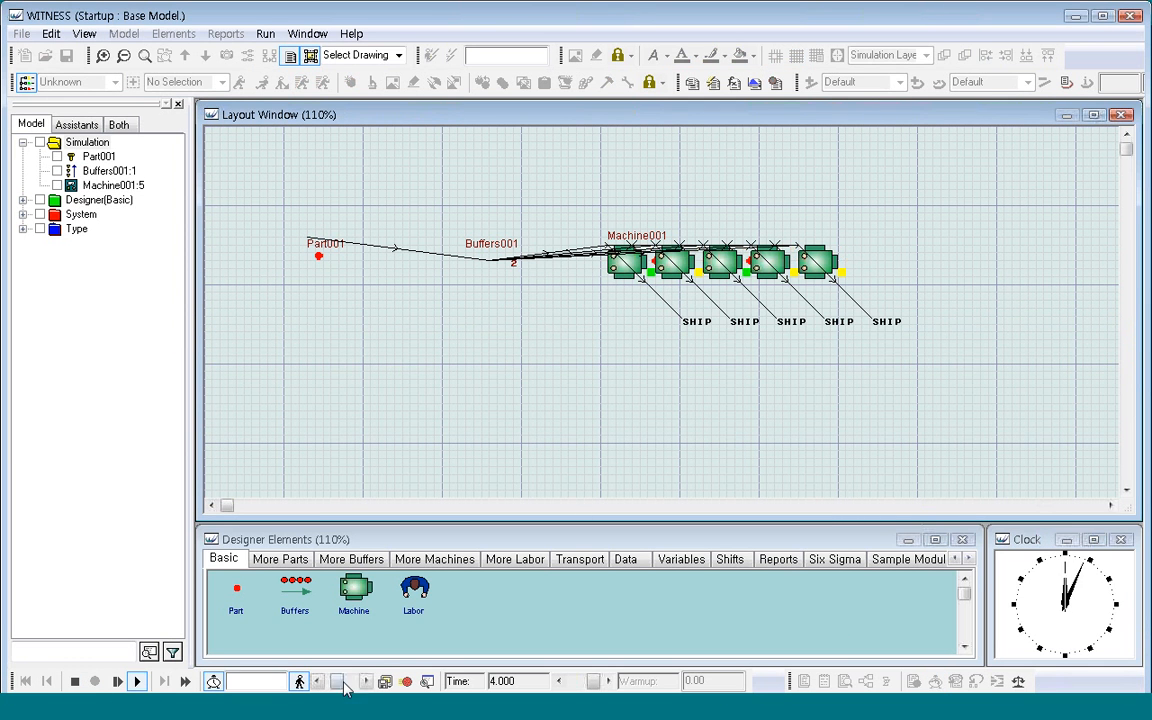
click(75, 681)
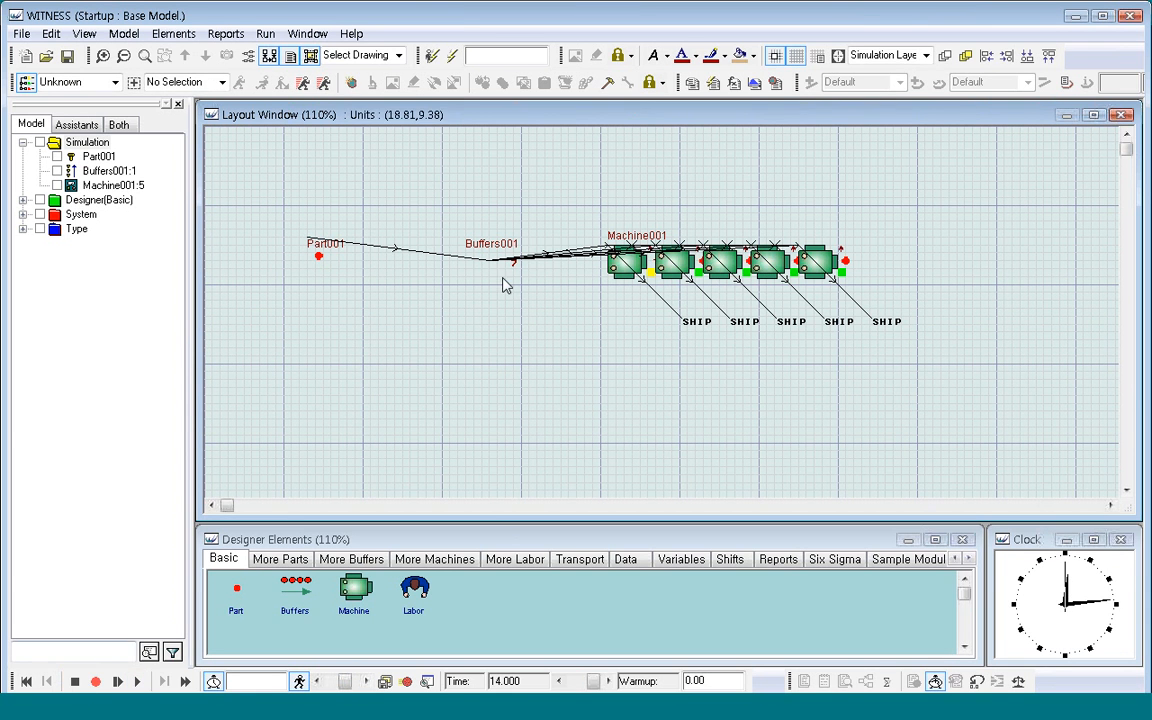
click(512, 270)
drag(511, 265, 496, 273)
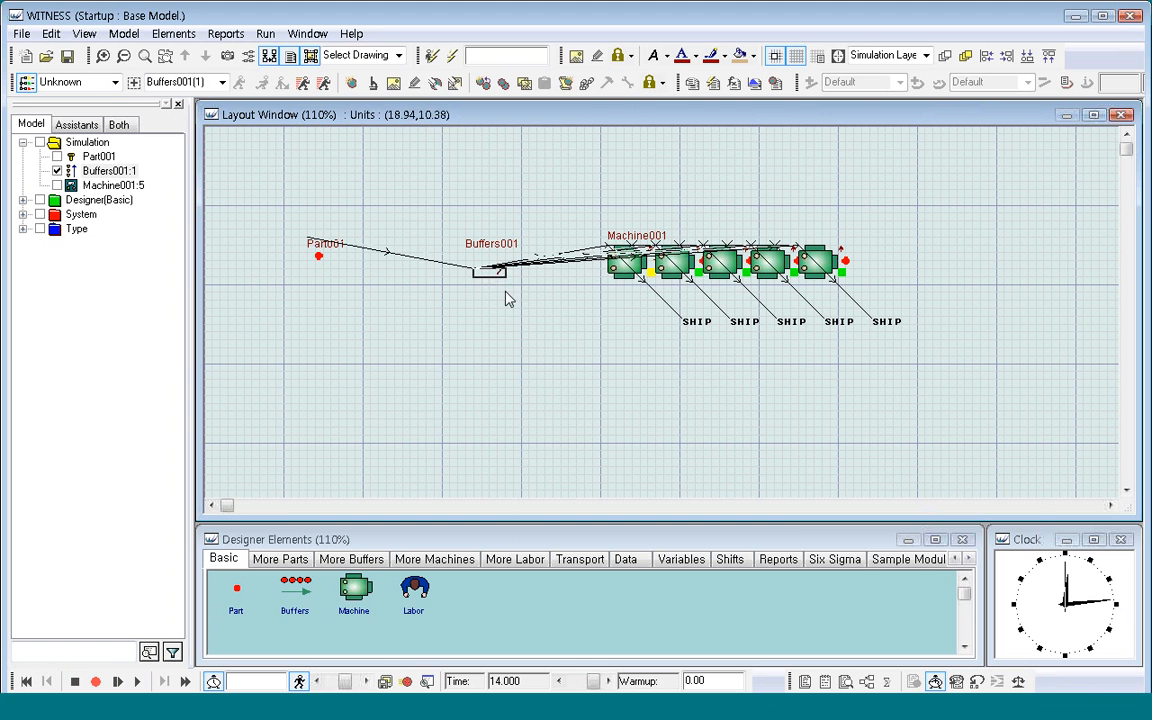
click(497, 317)
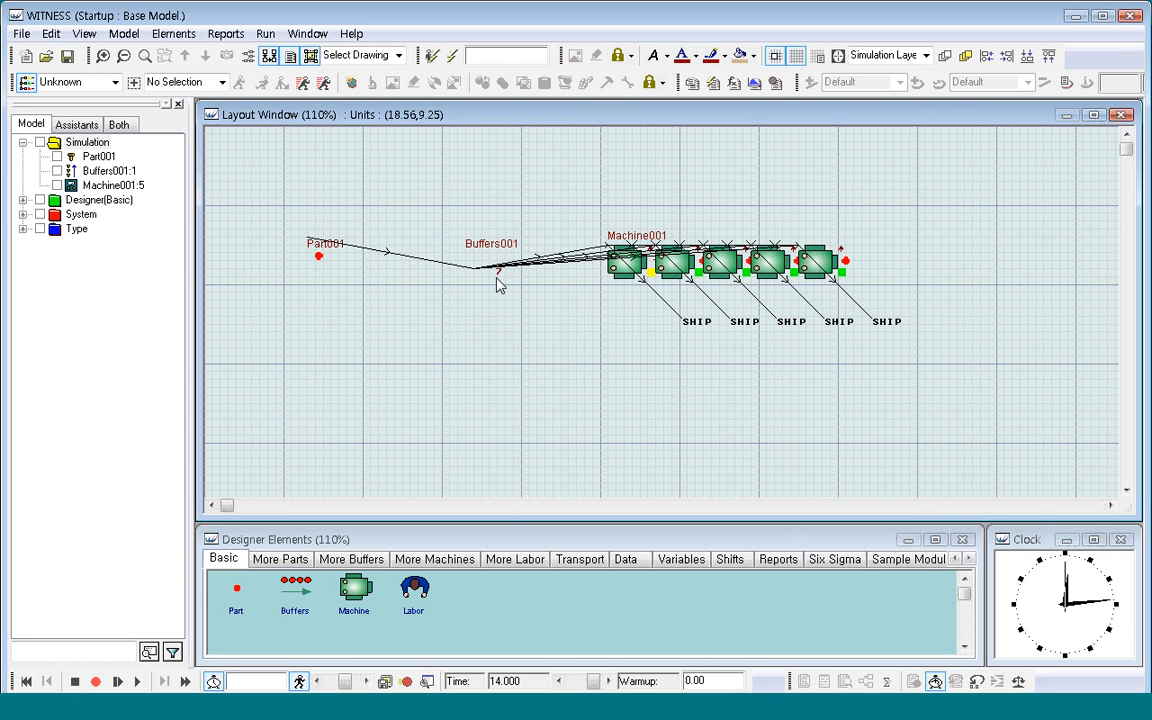
Step: Continue the simulation to about time 26 and stop it to observe the Buffers001 queue
click(138, 682)
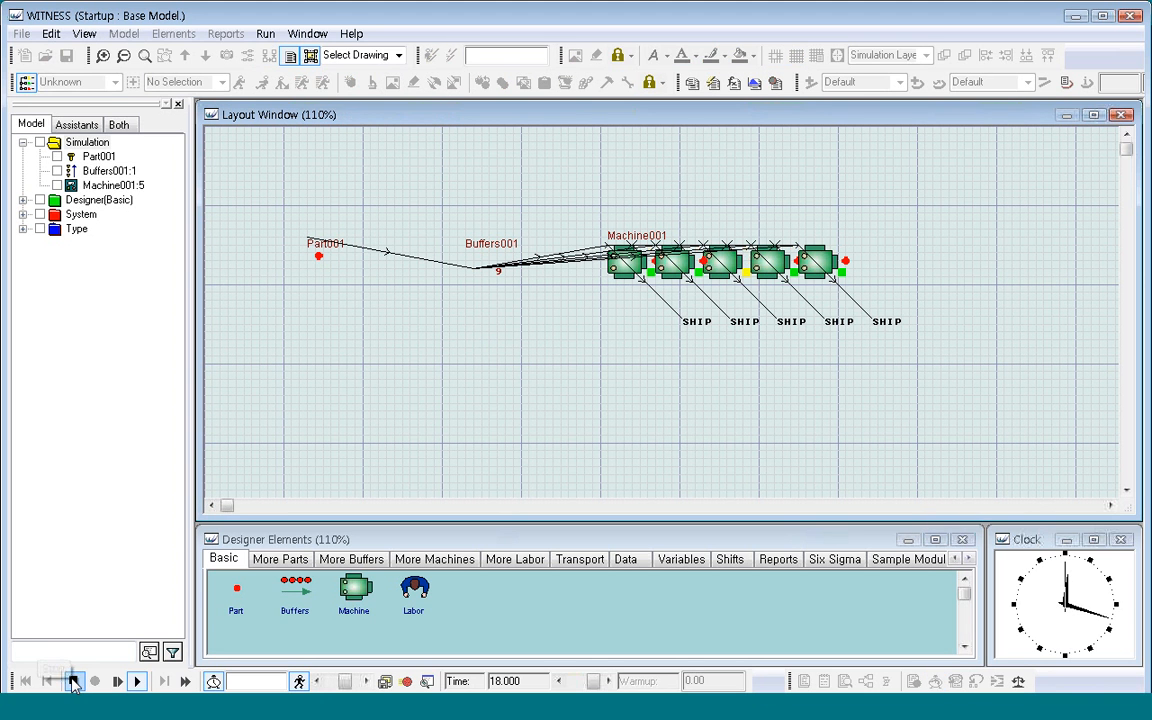
click(73, 683)
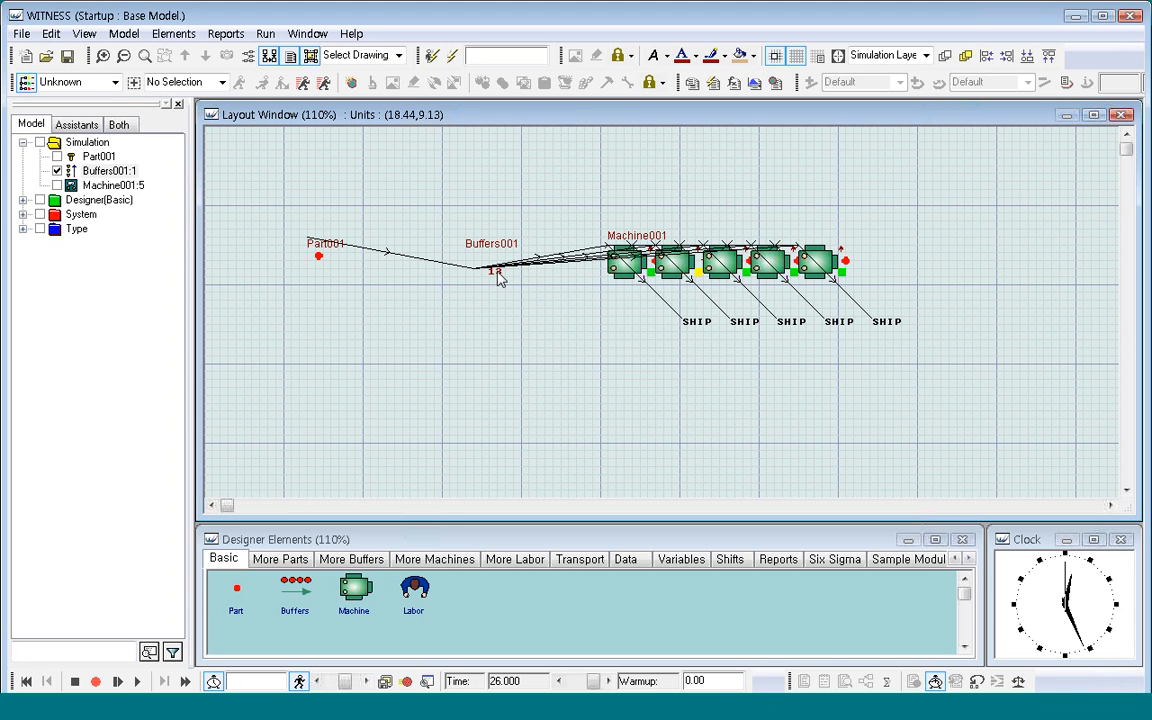
Step: Explode Buffers001 to examine the queued parts at positions 1 to 5 and their attributes, then close the report
right_click(497, 276)
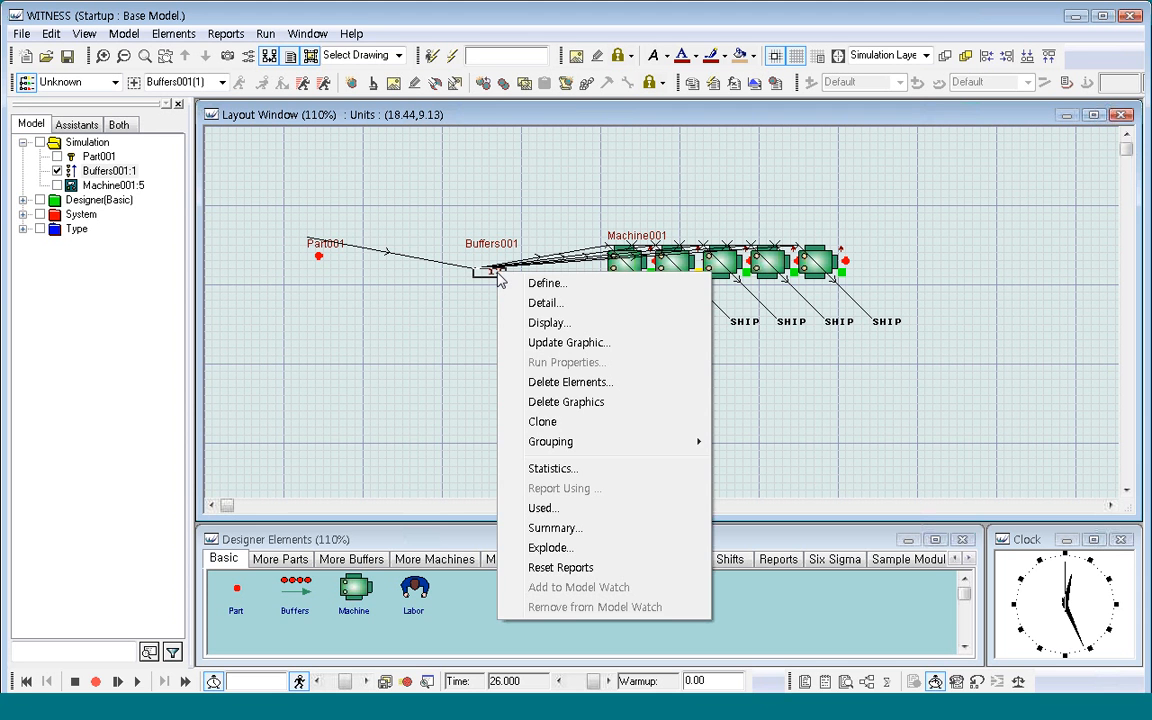
click(577, 548)
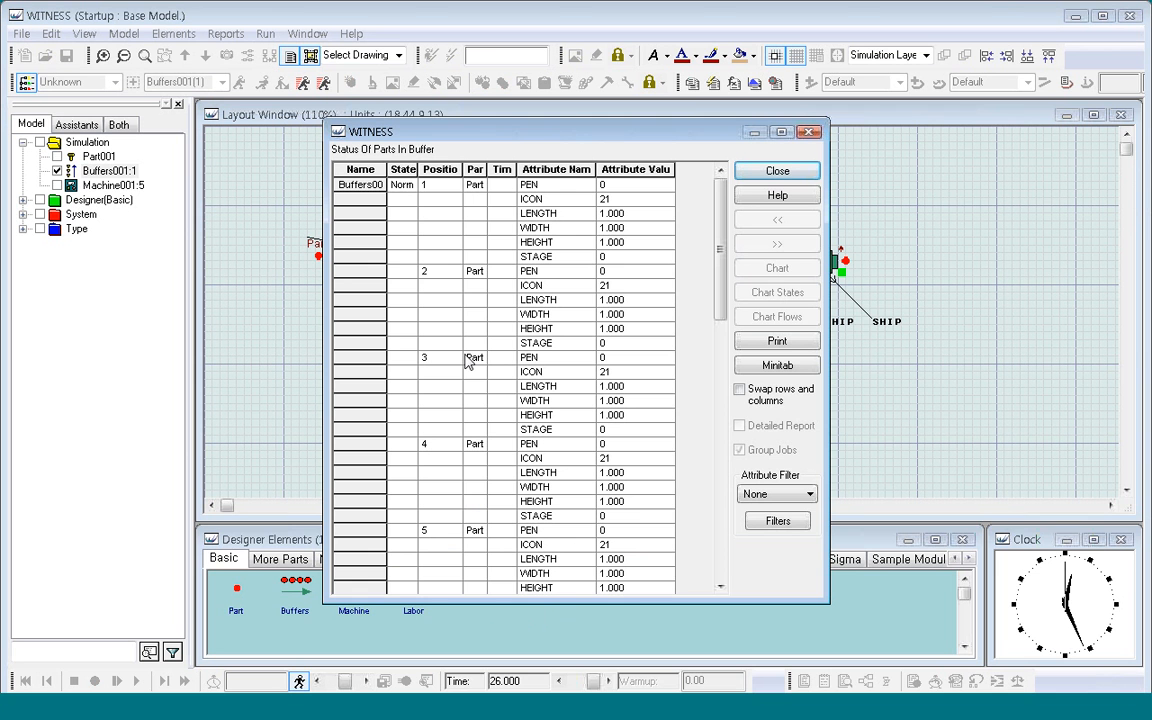
click(437, 185)
click(437, 271)
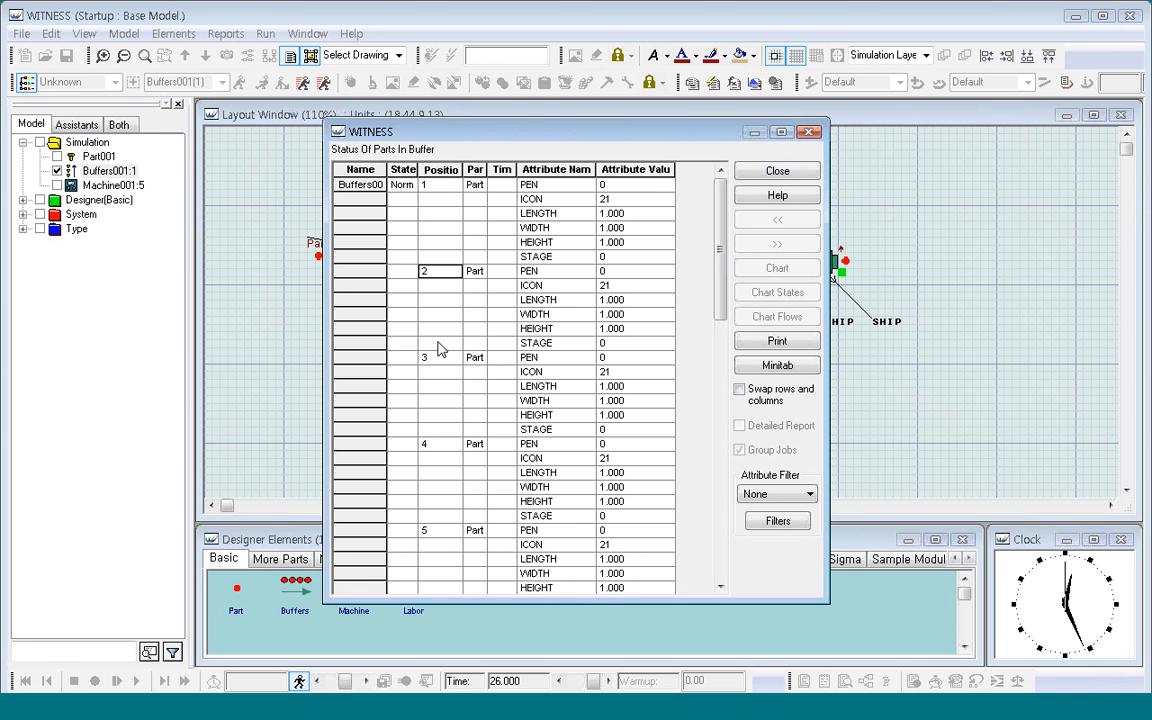
click(440, 358)
click(440, 445)
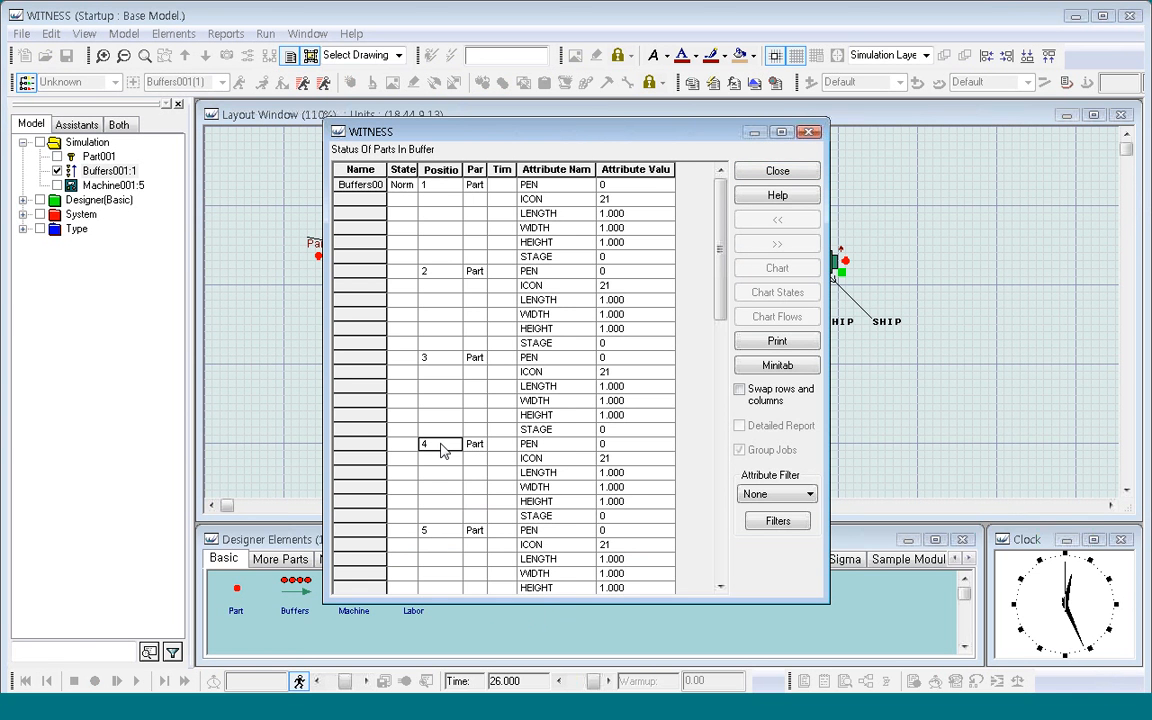
click(441, 531)
mouse_move(724, 268)
mouse_down()
mouse_move(720, 518)
mouse_move(716, 247)
mouse_up()
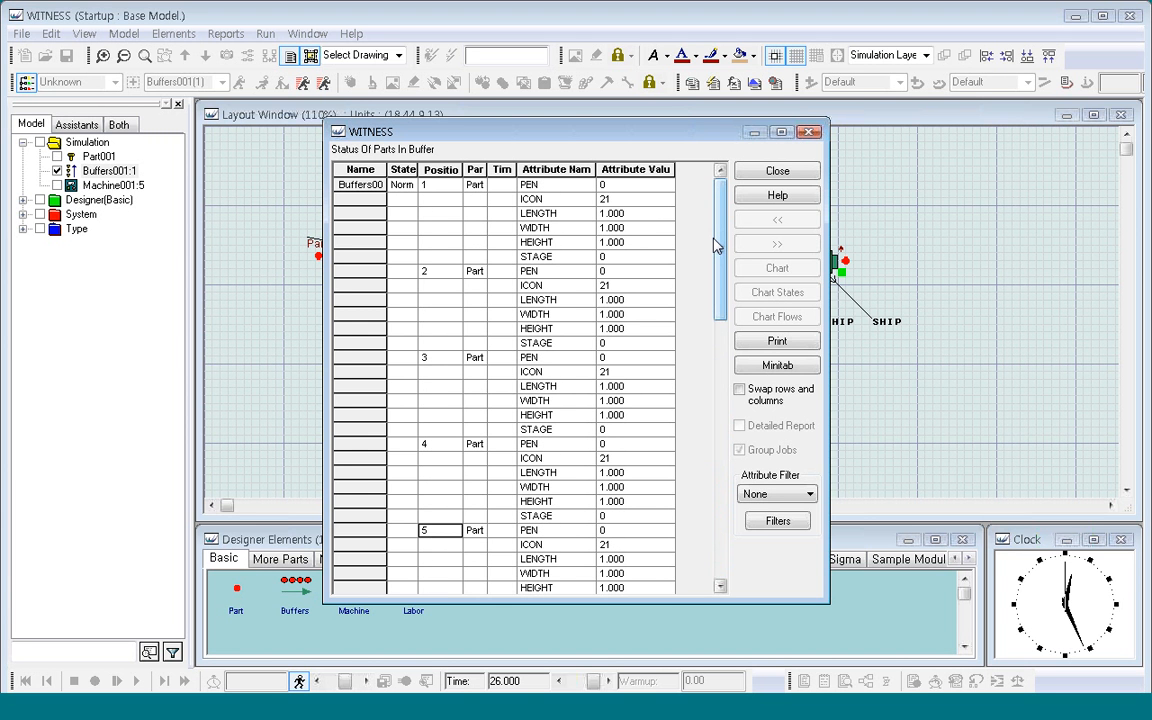
click(790, 170)
click(500, 198)
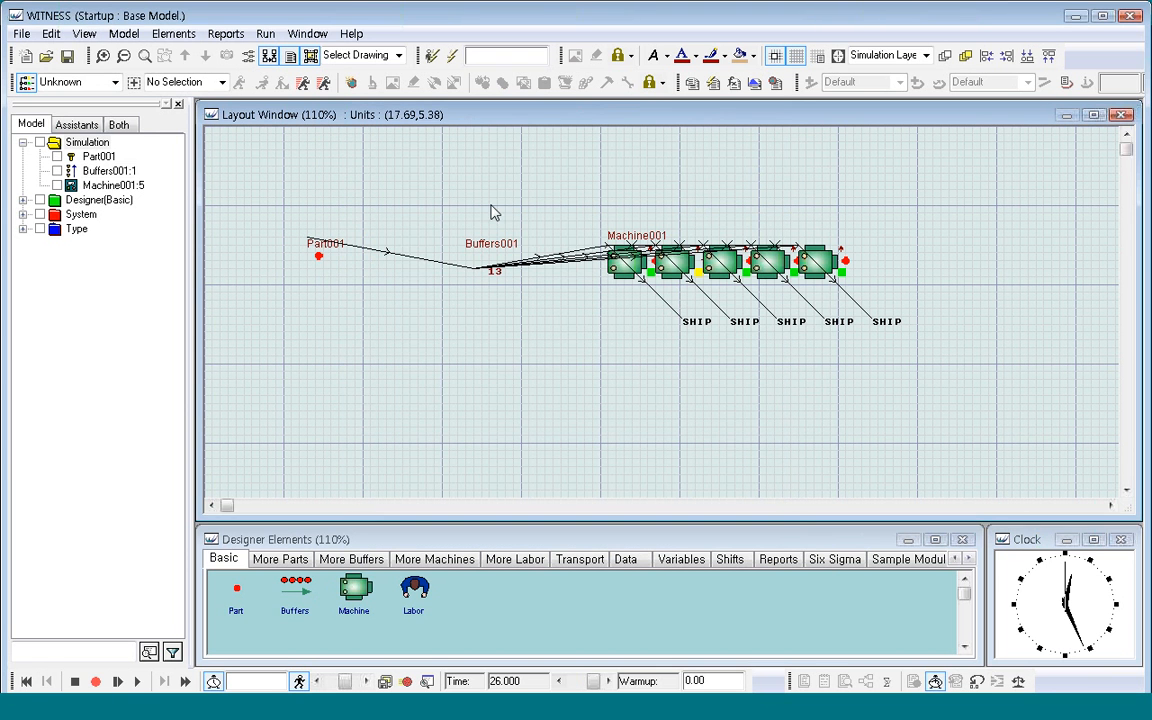
Step: Reset the simulation to time zero and review the TIME <= 100 condition in Part001's output rule
click(26, 681)
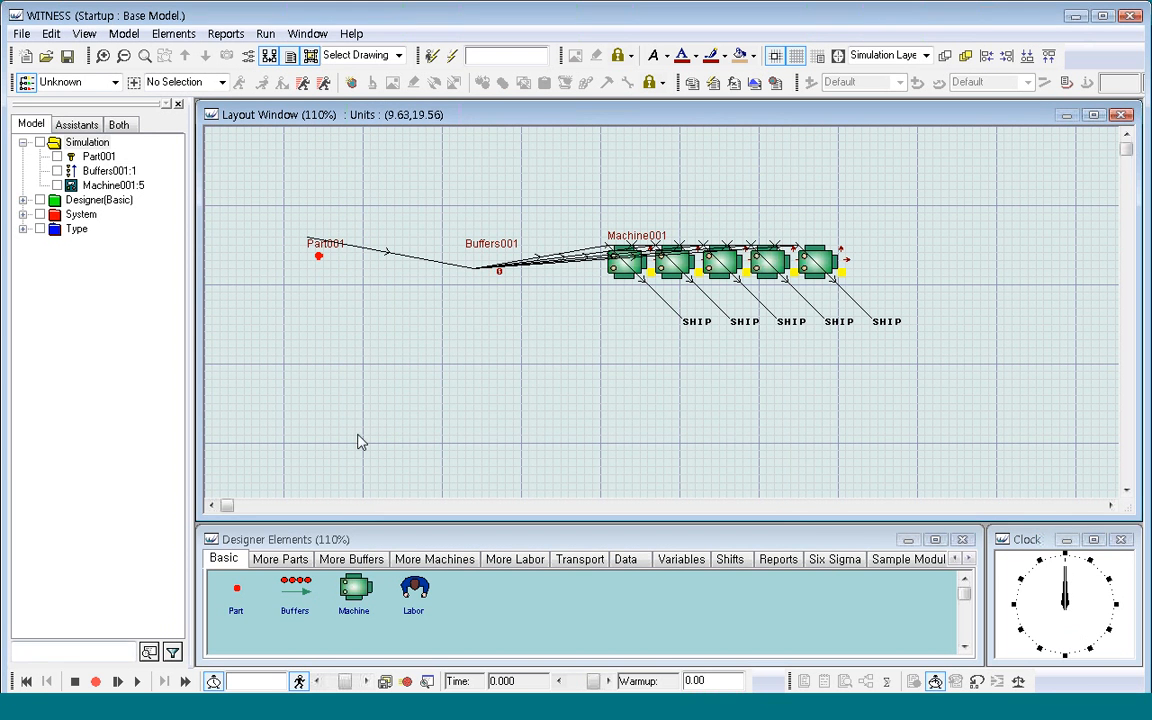
double_click(318, 254)
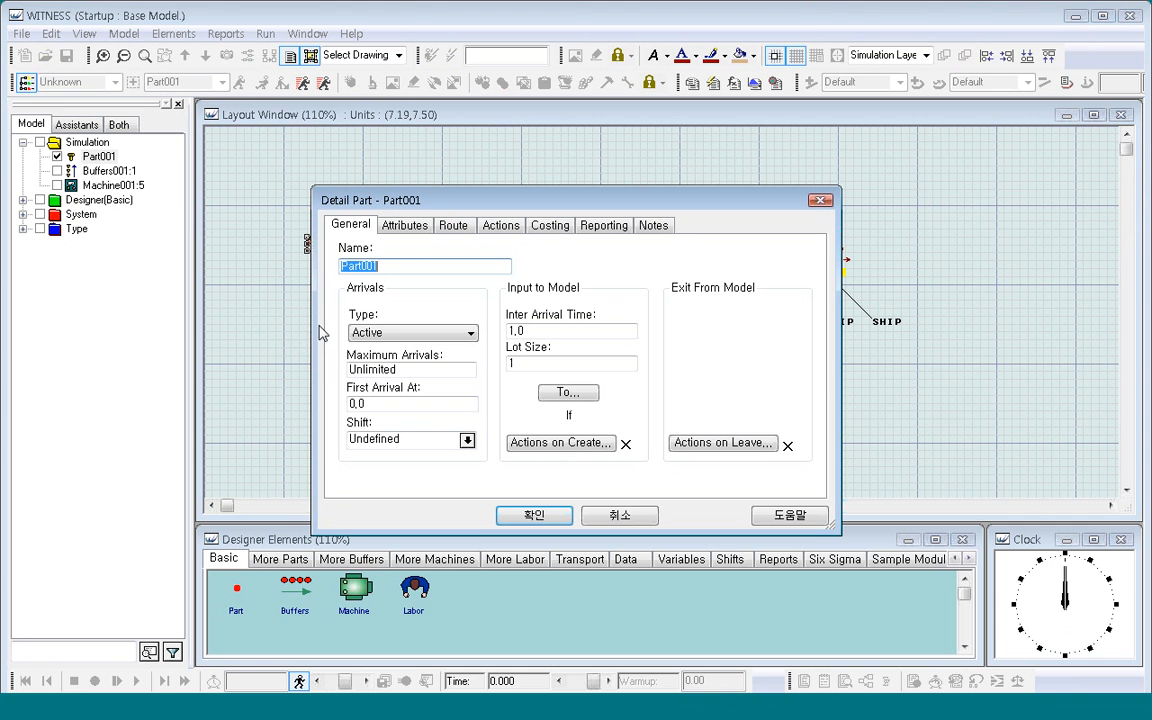
click(566, 394)
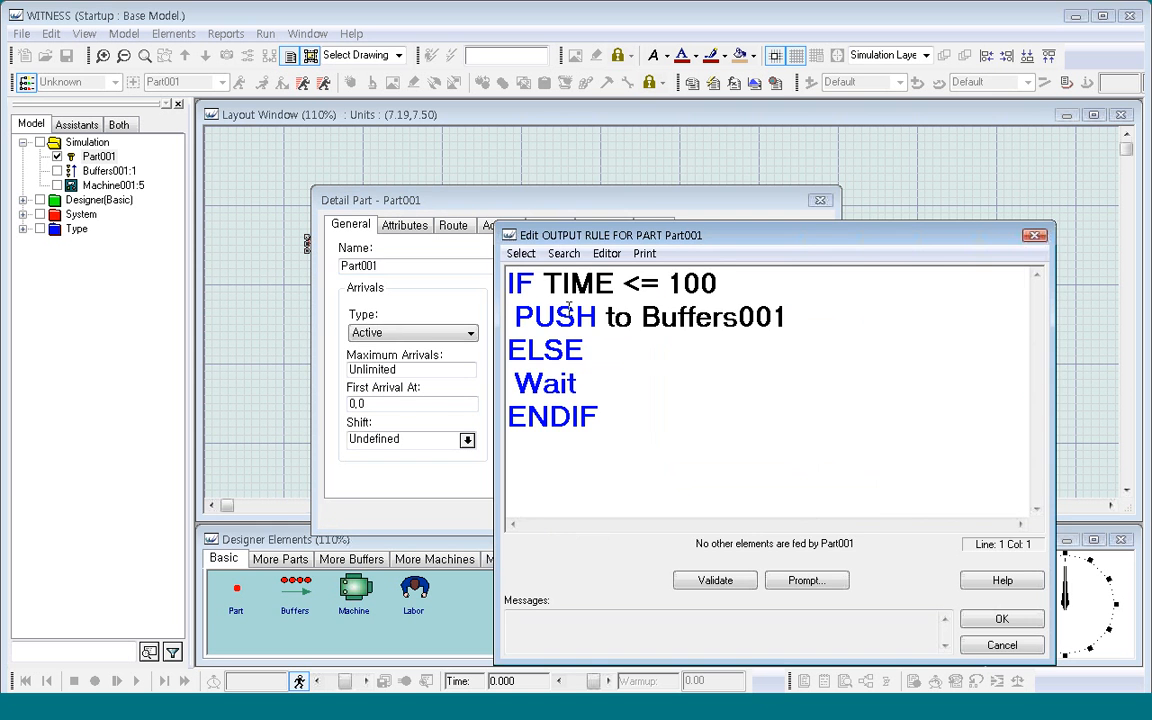
drag(543, 284, 717, 284)
click(1001, 619)
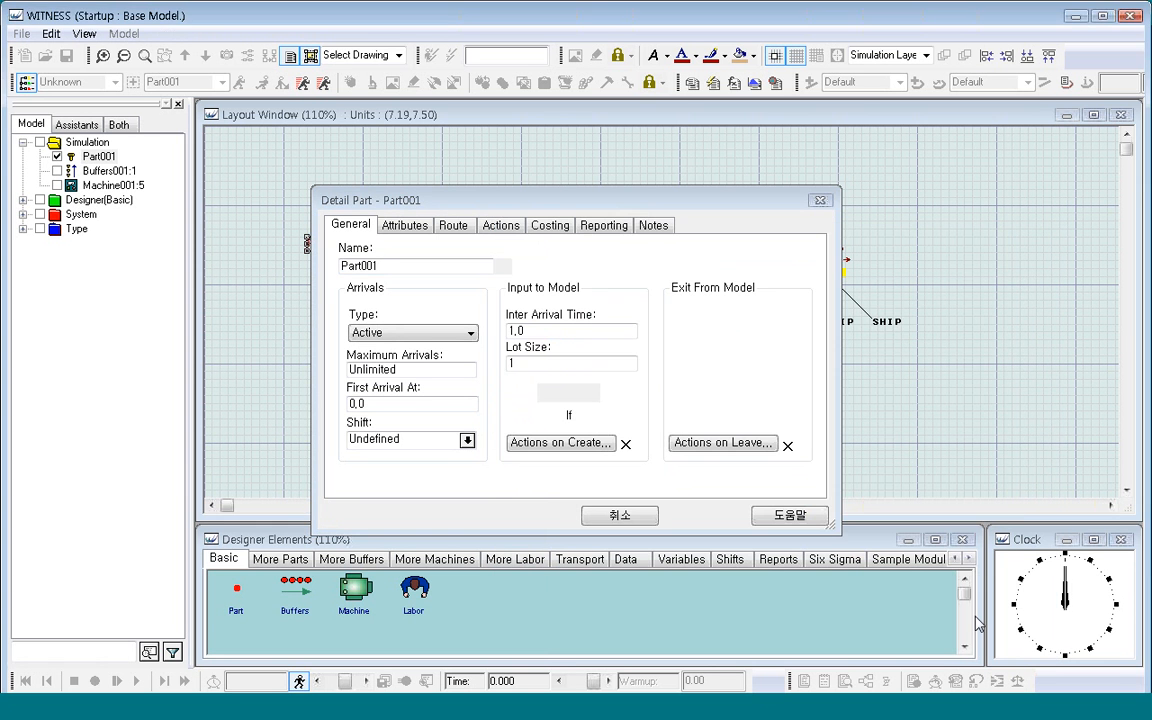
click(534, 517)
click(517, 324)
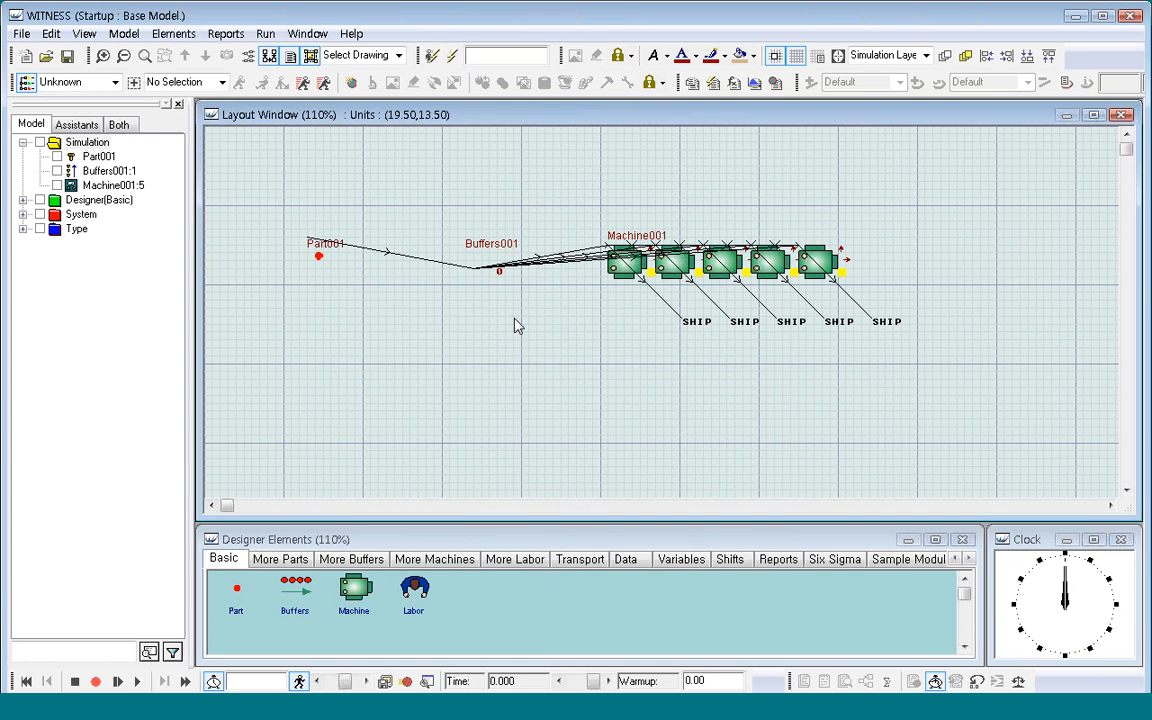
Step: Clone Buffers001 and place the copy directly below the original buffer
click(499, 246)
right_click(499, 249)
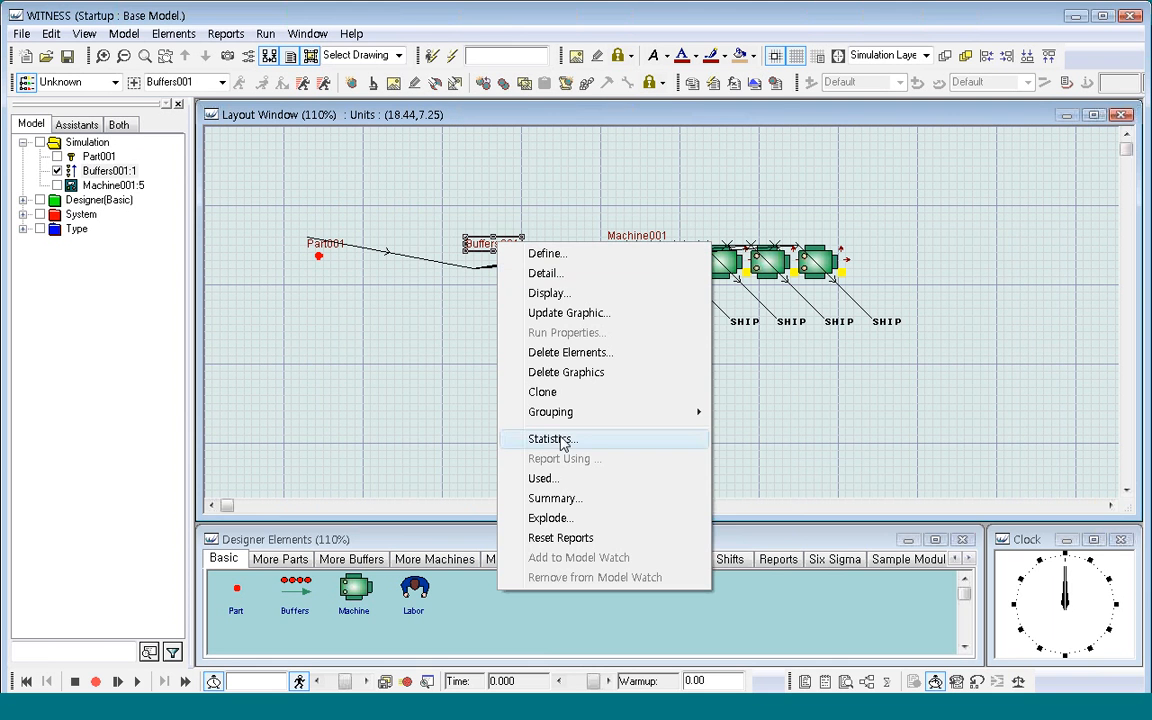
click(563, 399)
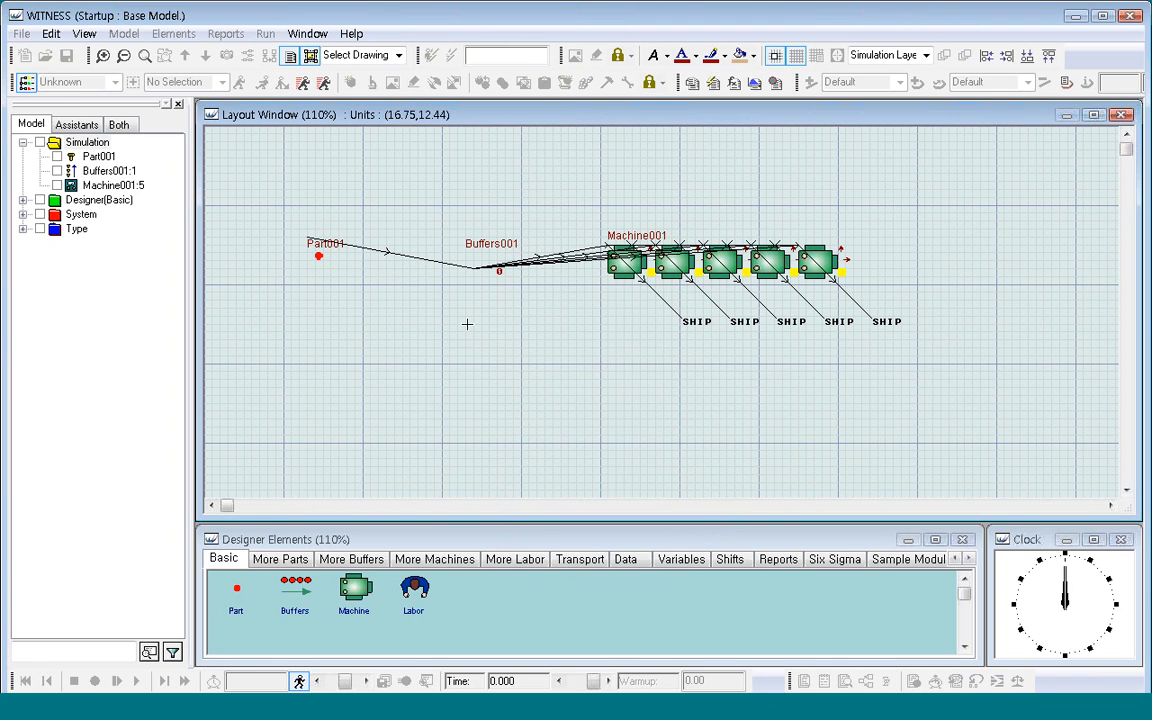
click(485, 366)
Step: Set Part001's lot size to 100 and its maximum arrivals to 100
double_click(318, 254)
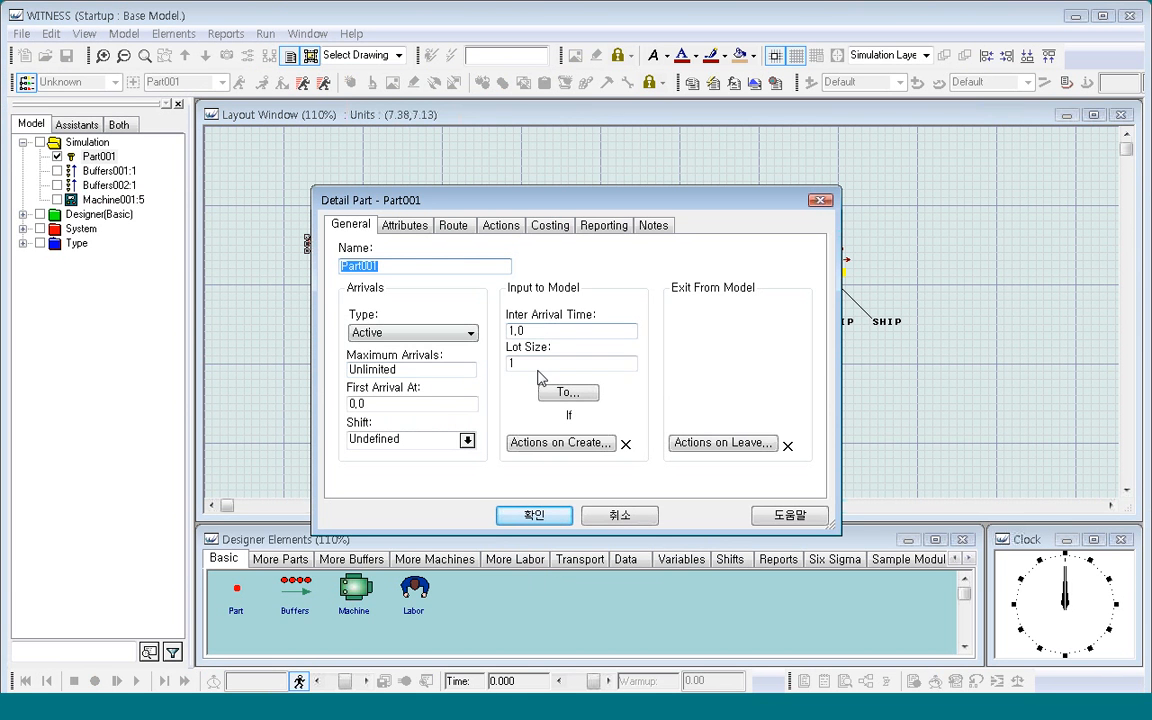
double_click(545, 363)
text(100)
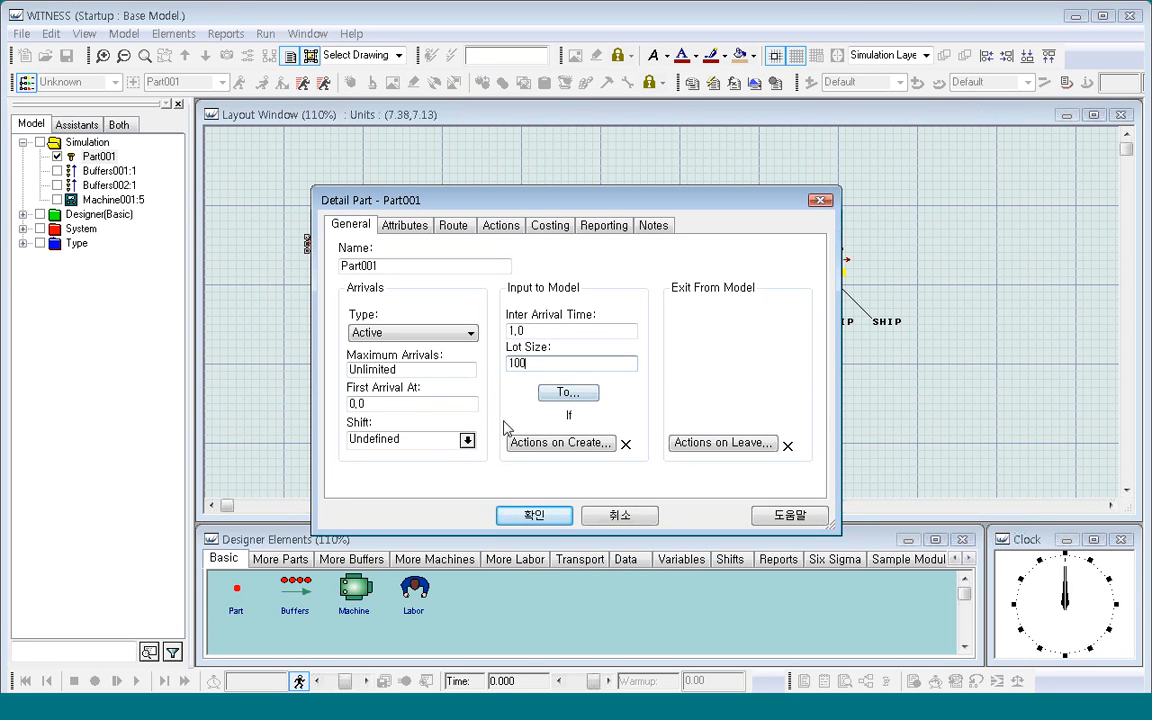
double_click(437, 368)
text(100)
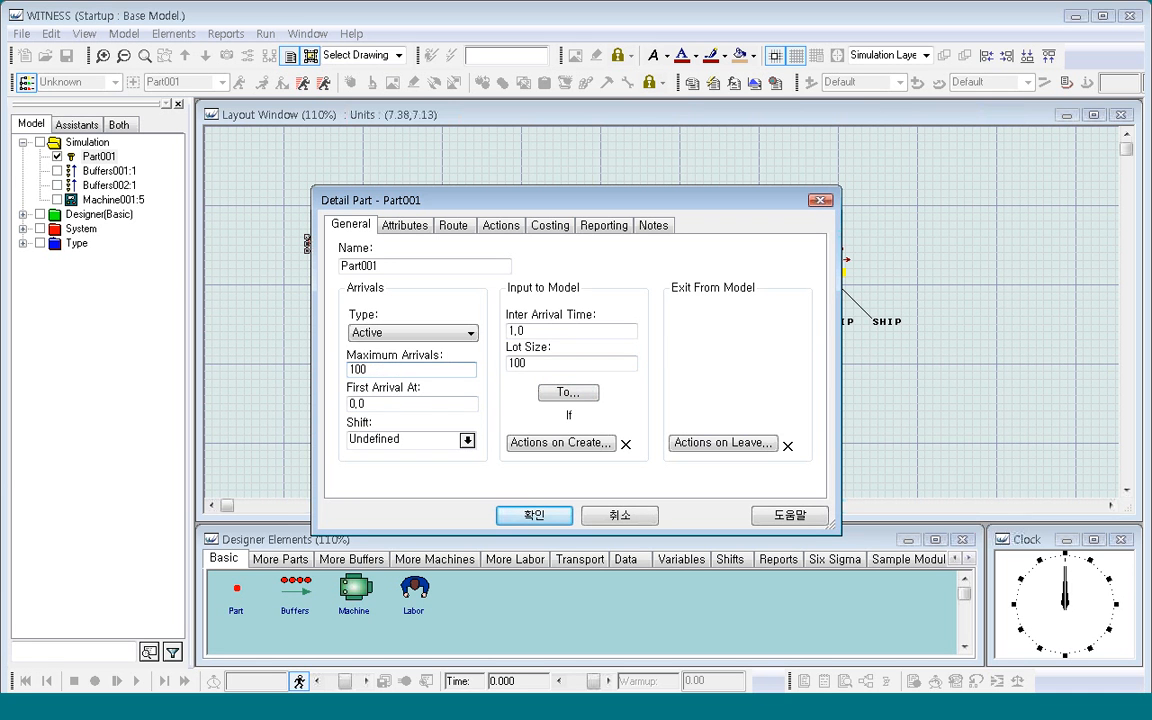
Step: Change the IF condition of Part001's output rule to m <= 50
click(566, 393)
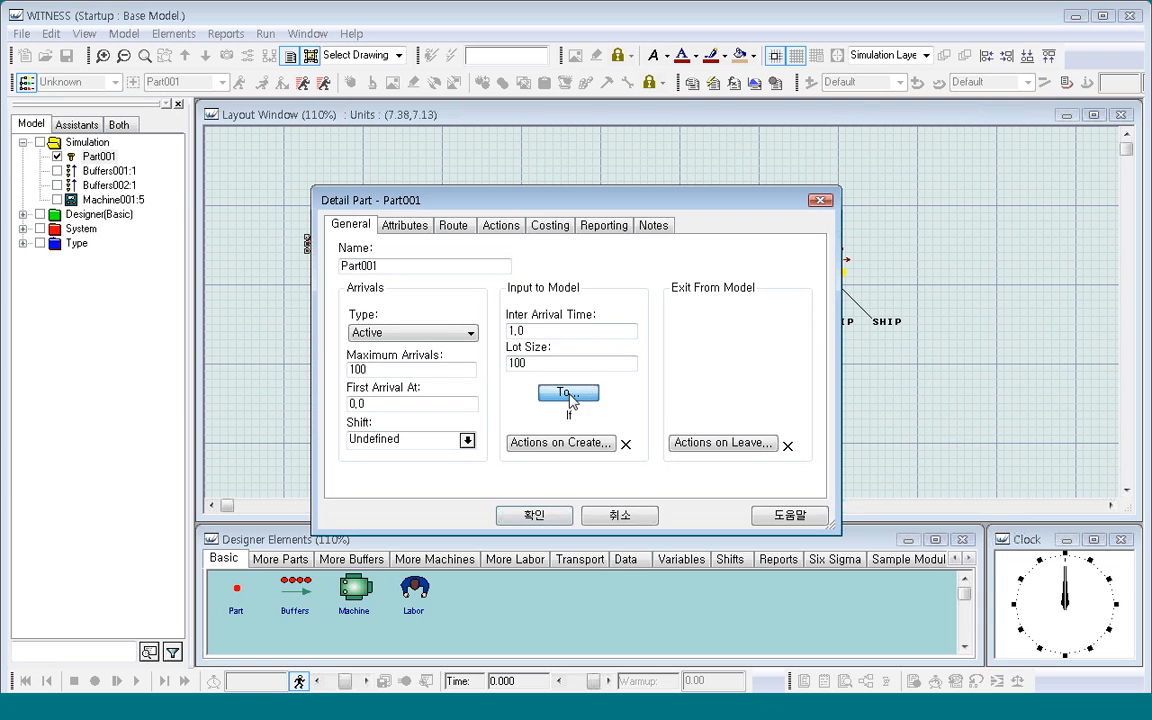
key(shift+Tab)
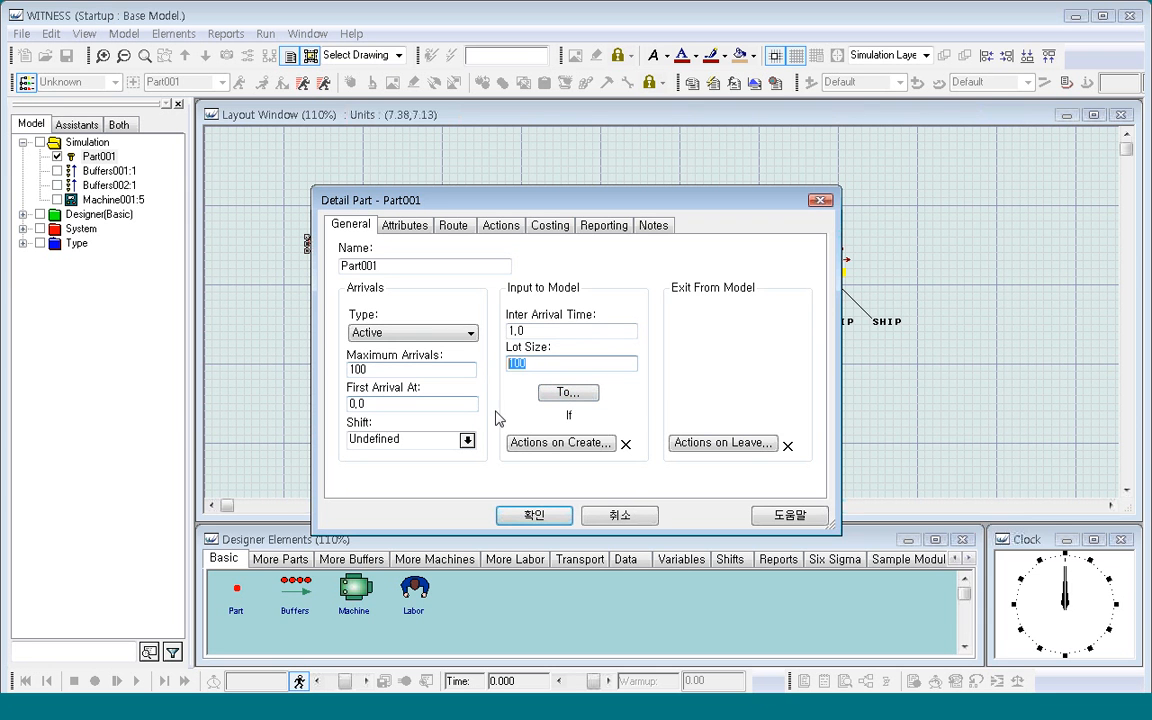
click(587, 398)
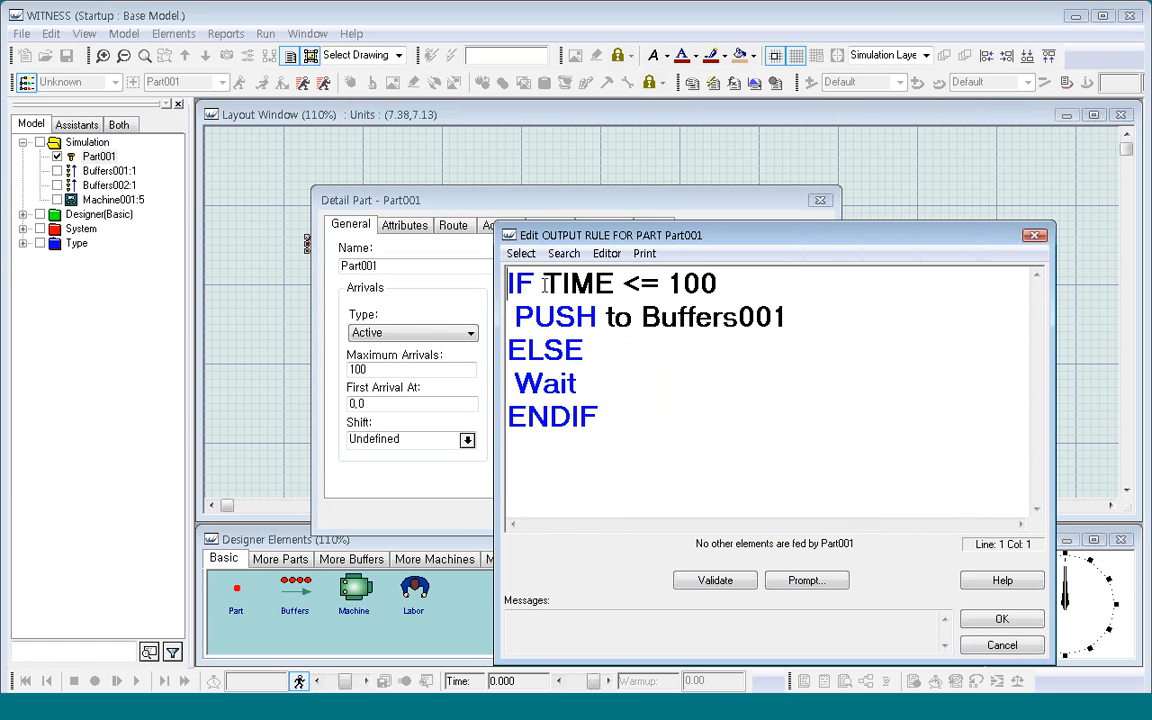
drag(544, 284, 614, 284)
text(m)
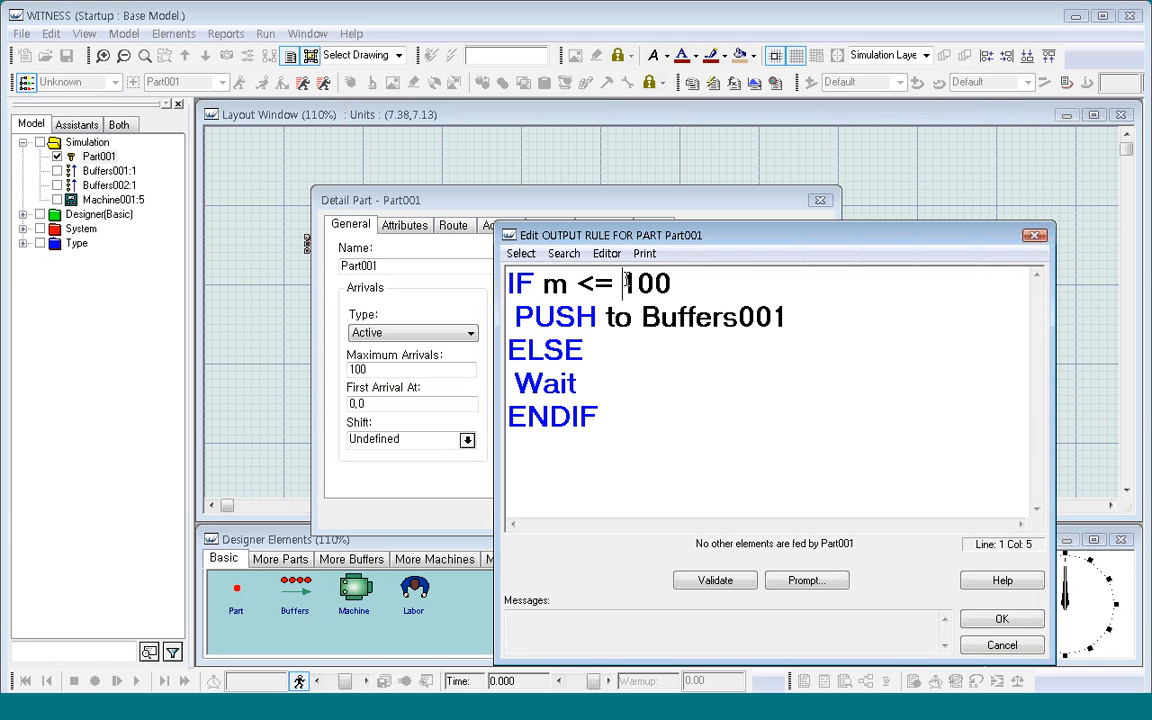
drag(622, 284, 672, 284)
text(50)
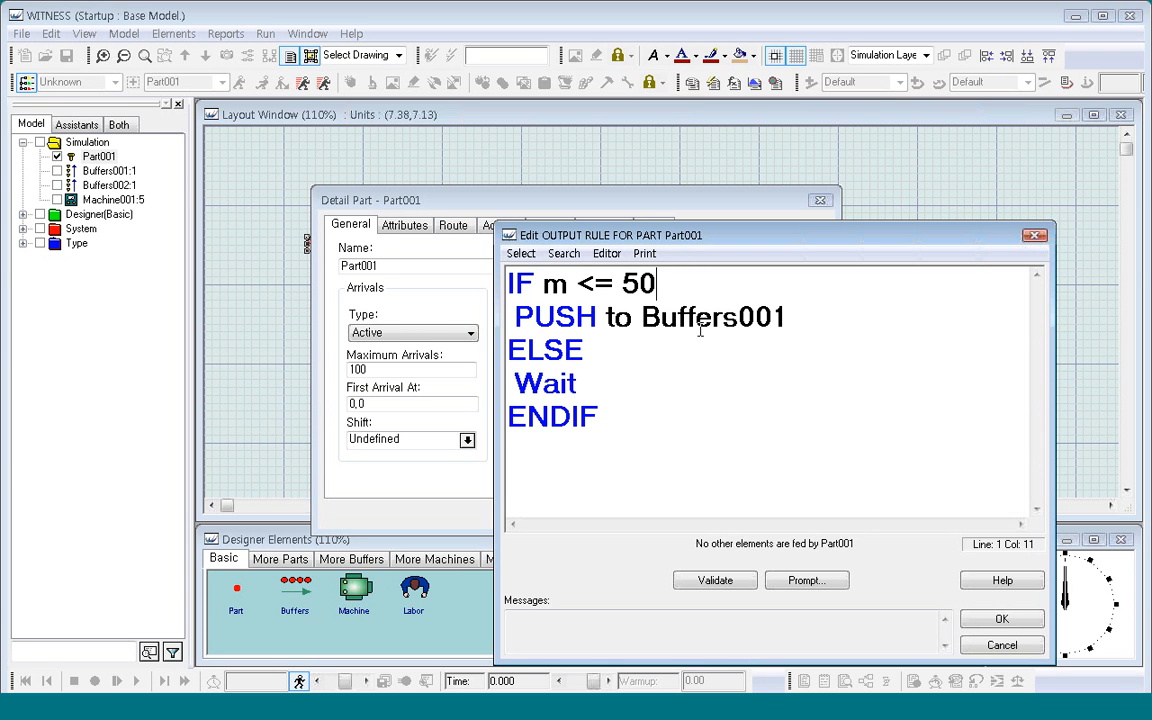
Step: Replace Wait in the ELSE branch of the output rule with a copied PUSH line and change its target to Buffers002
drag(802, 319, 404, 320)
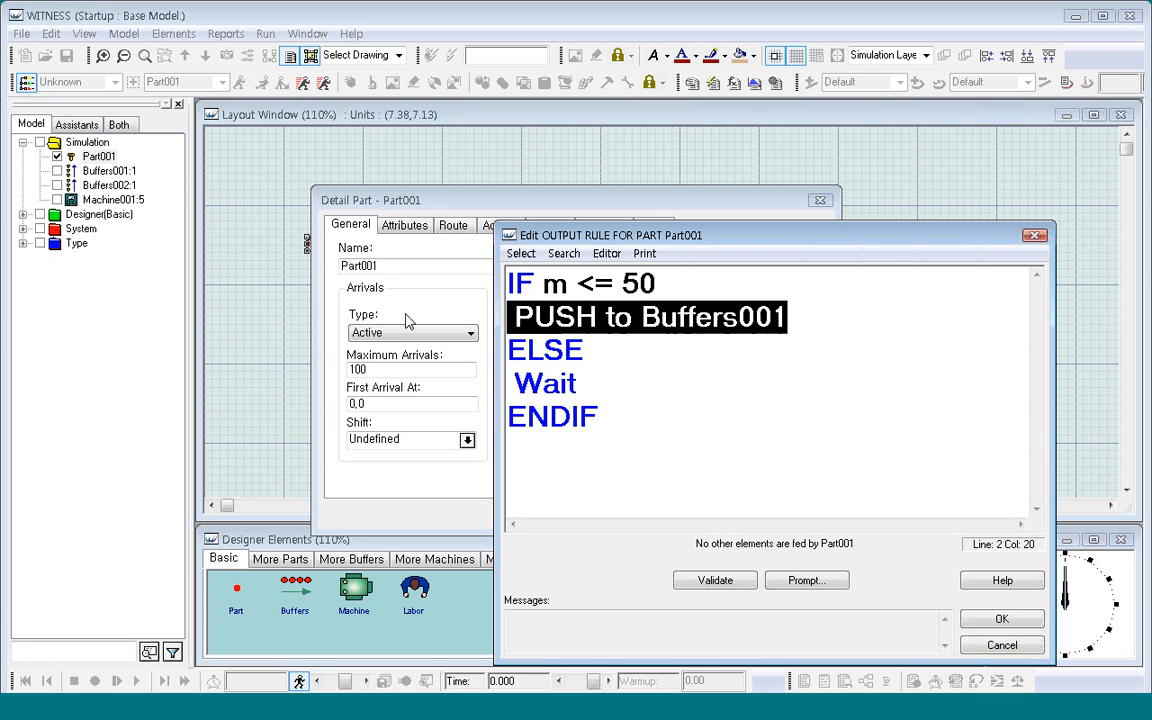
right_click(700, 305)
click(740, 360)
drag(702, 378, 475, 377)
right_click(558, 380)
click(575, 447)
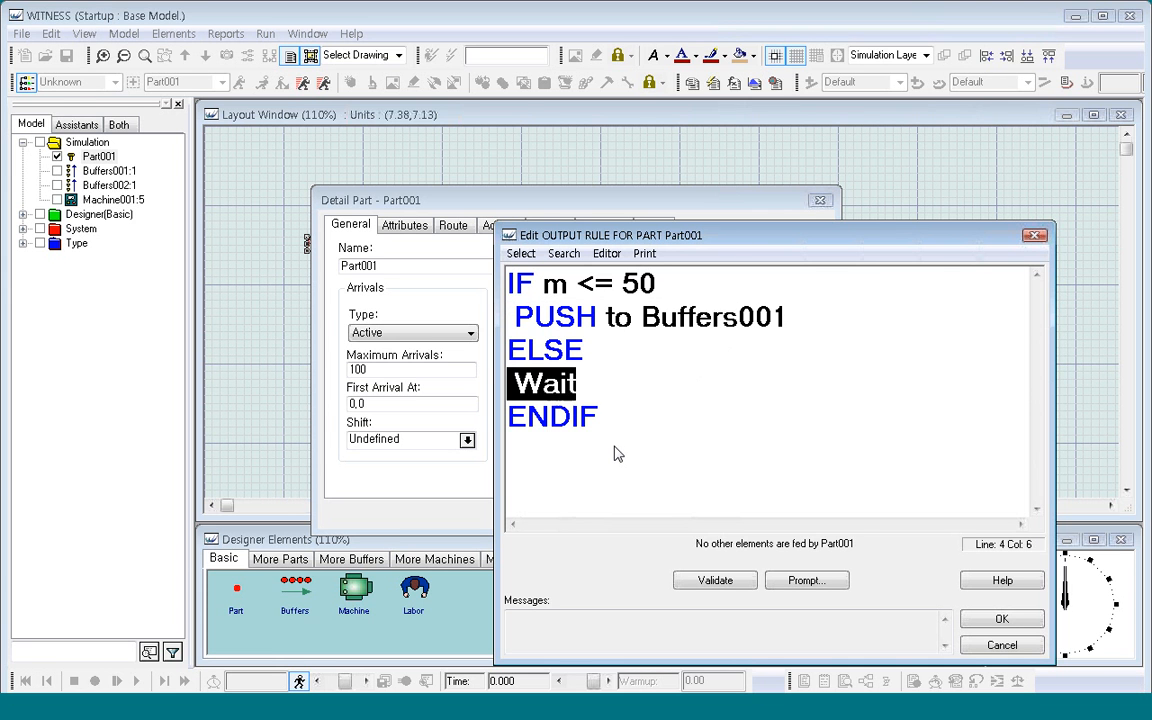
drag(779, 384, 790, 386)
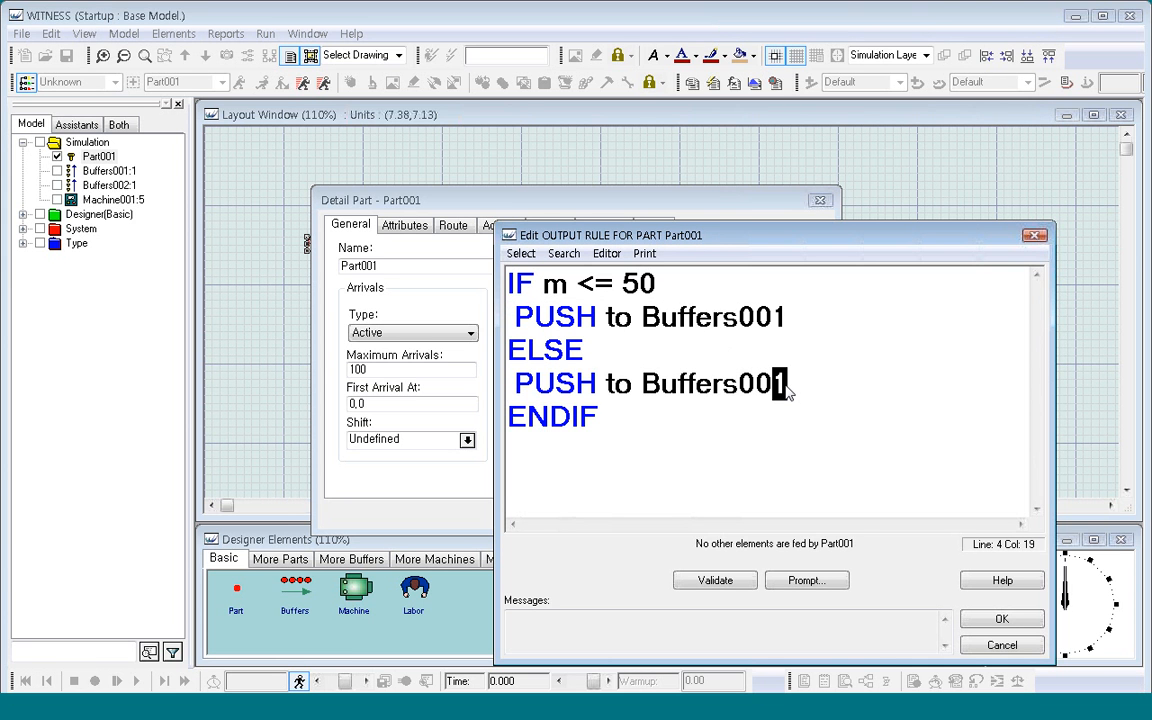
text(2)
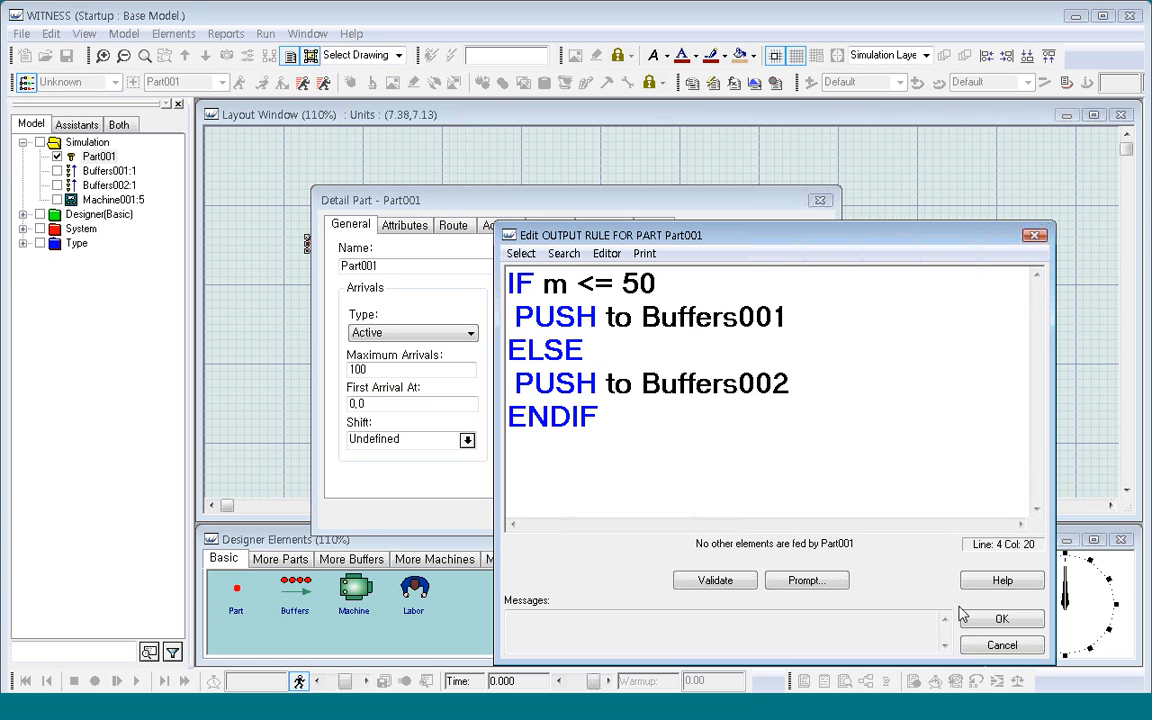
Step: Review the m condition and the Buffers002 branch, then accept the output rule and Part001's details
drag(543, 284, 567, 284)
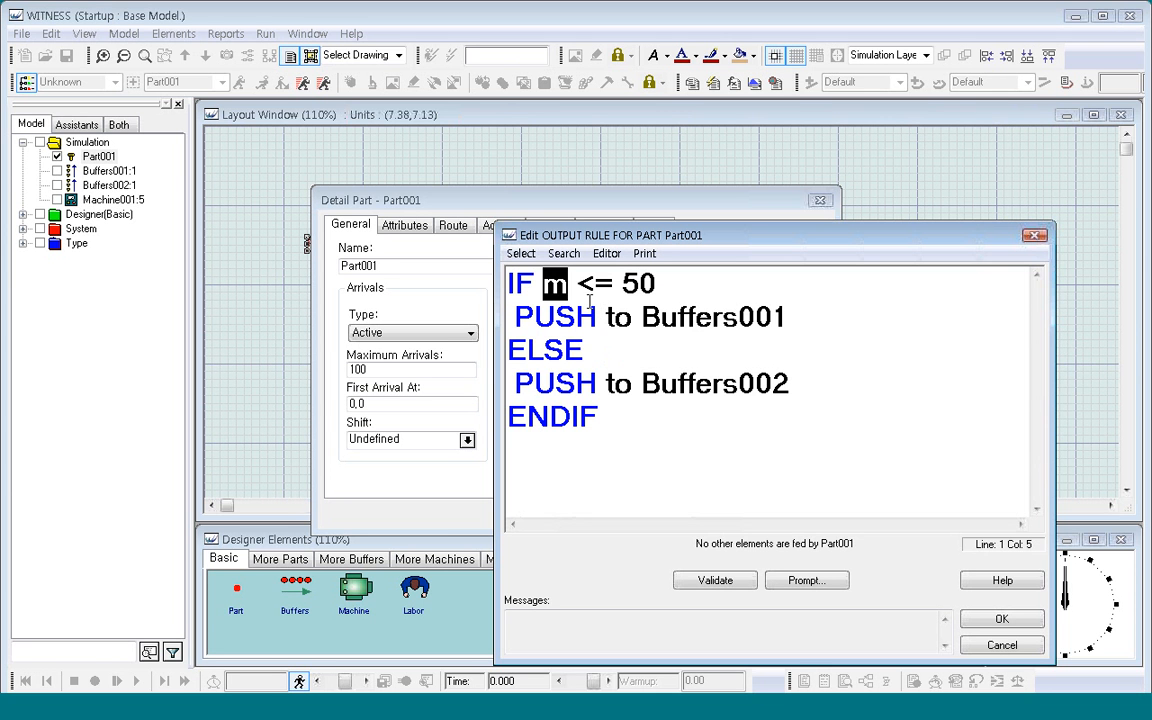
click(632, 318)
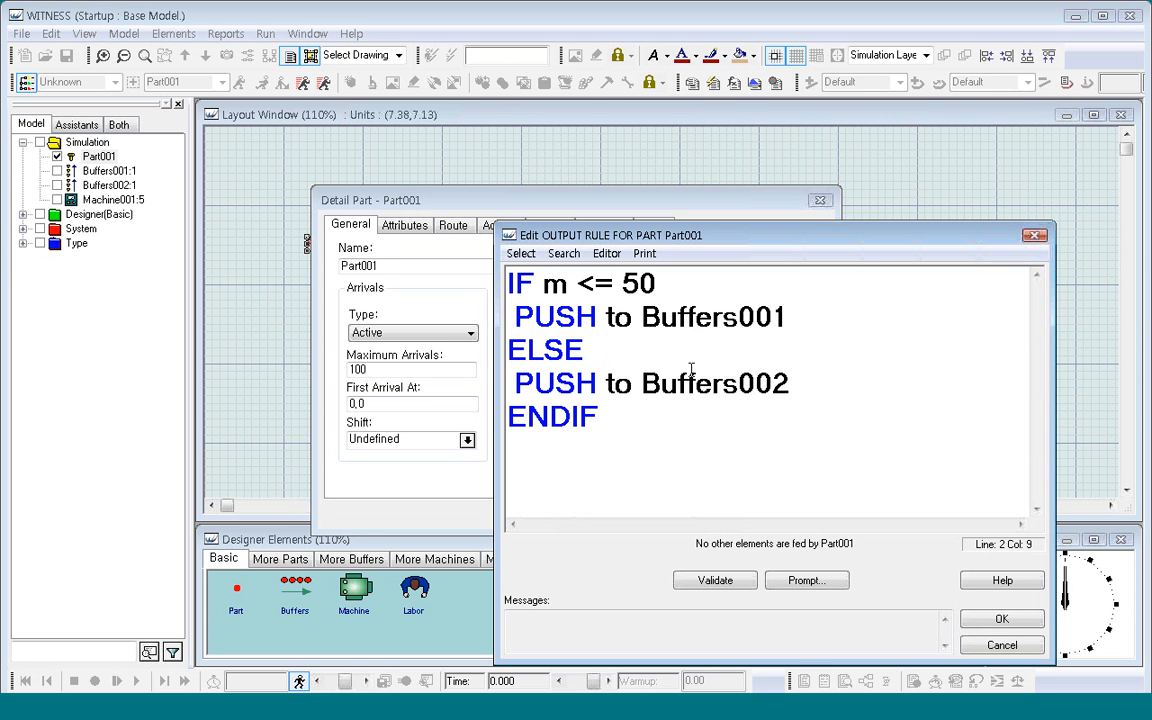
drag(641, 384, 828, 386)
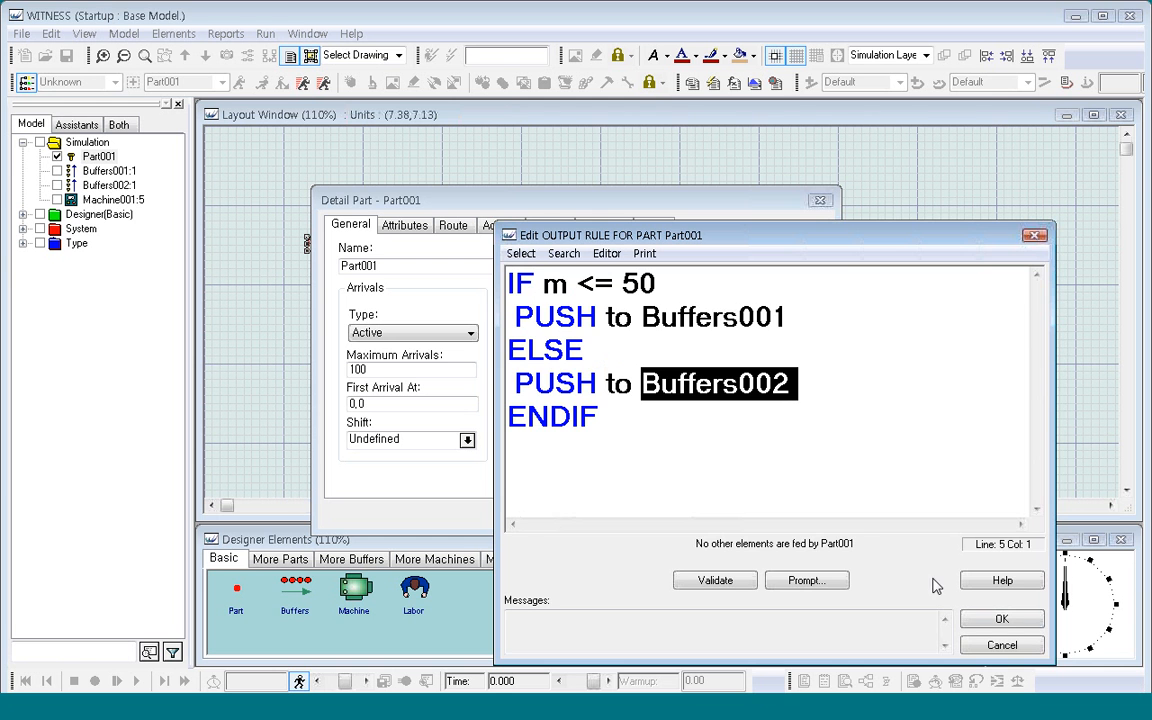
click(1002, 625)
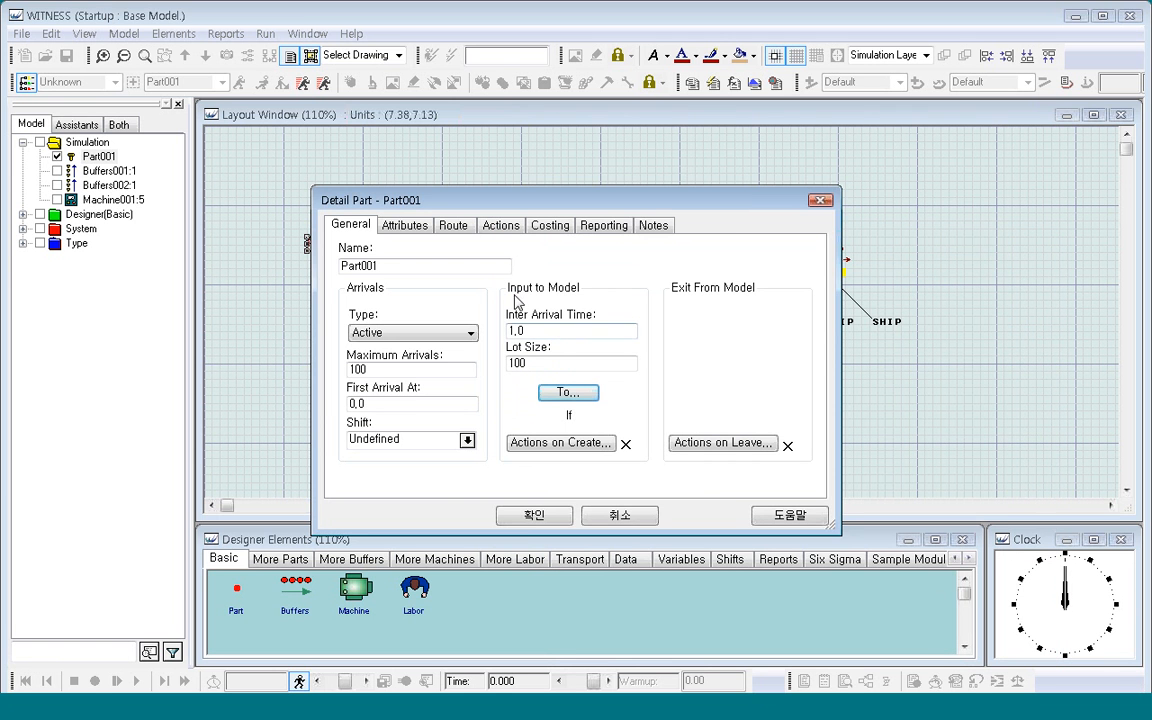
click(460, 515)
click(453, 443)
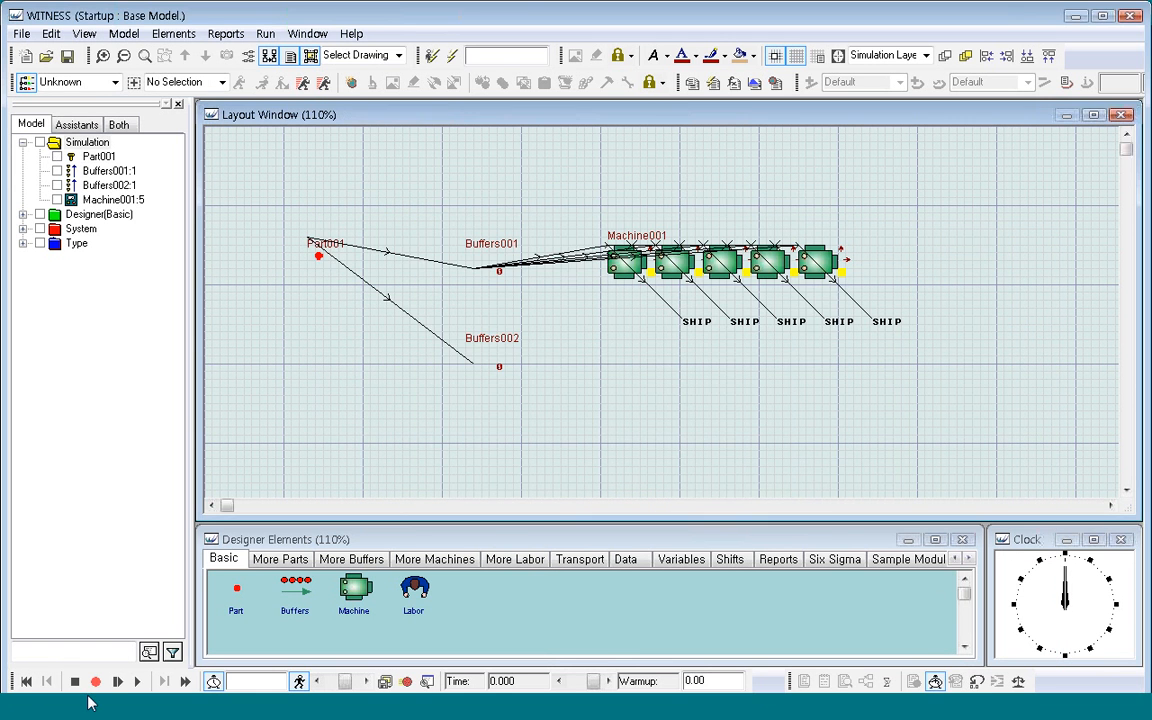
Step: Run the simulation to about time 16 and stop it to observe how parts split between the two buffers
click(137, 681)
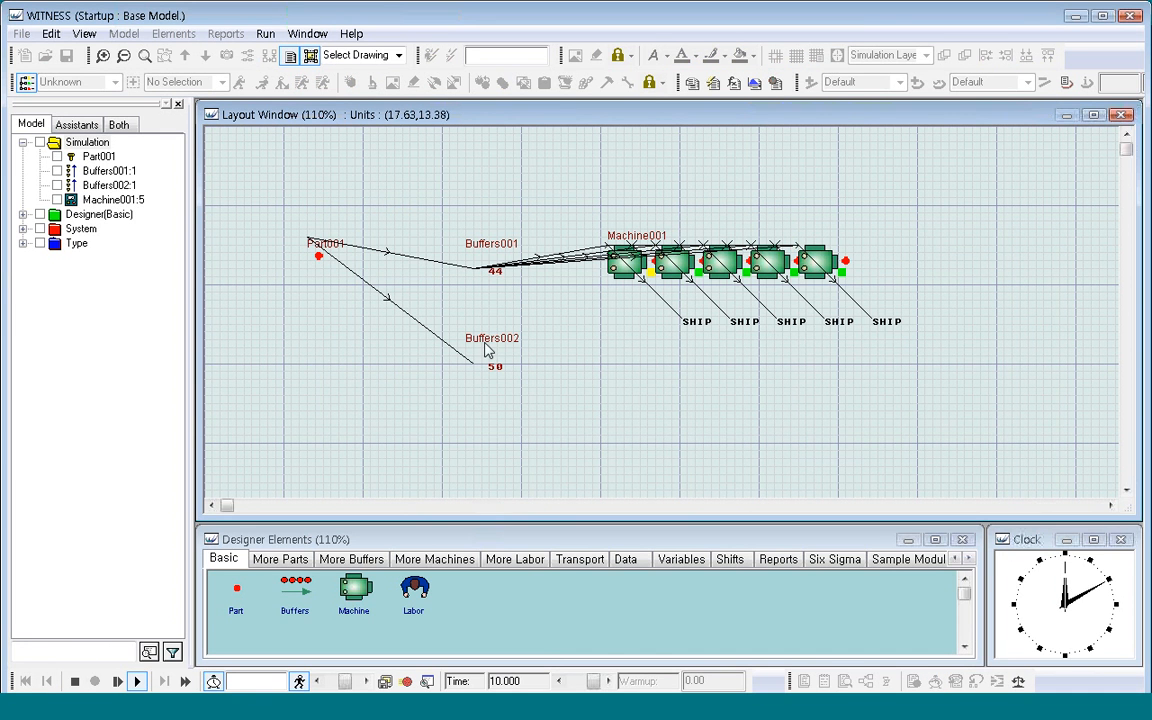
click(75, 681)
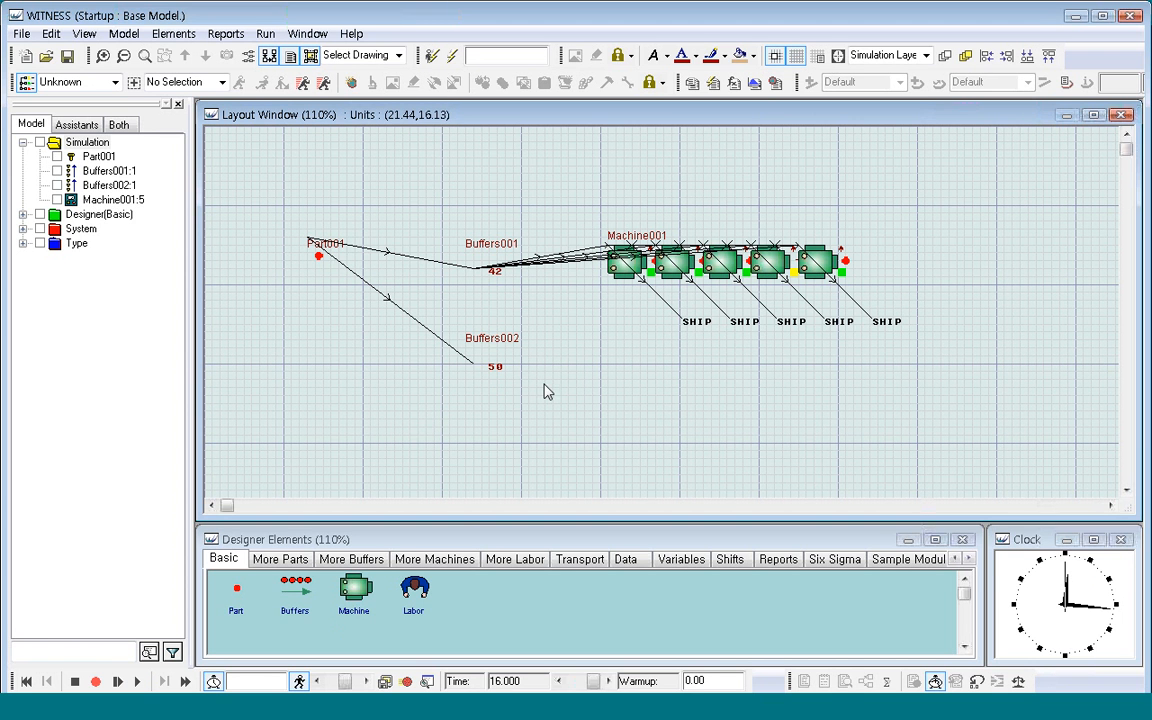
Step: Show the Interact Box, reset the model, and run it in step mode to about time 1 to log the part movements
click(307, 33)
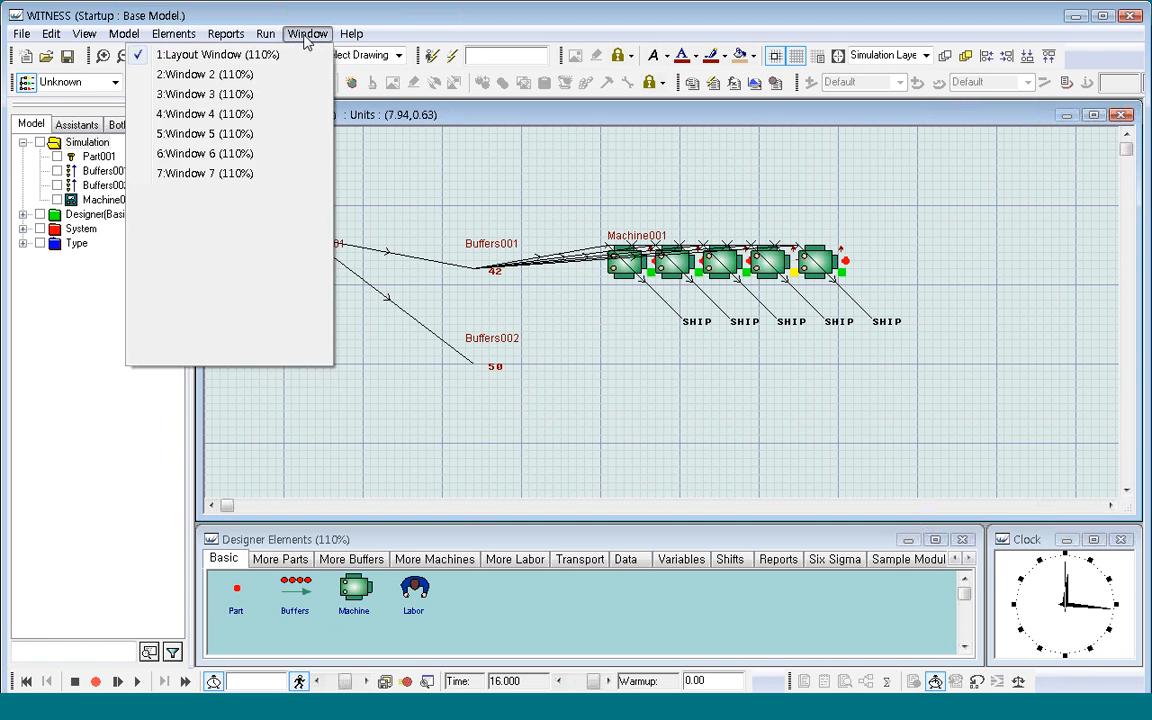
click(250, 192)
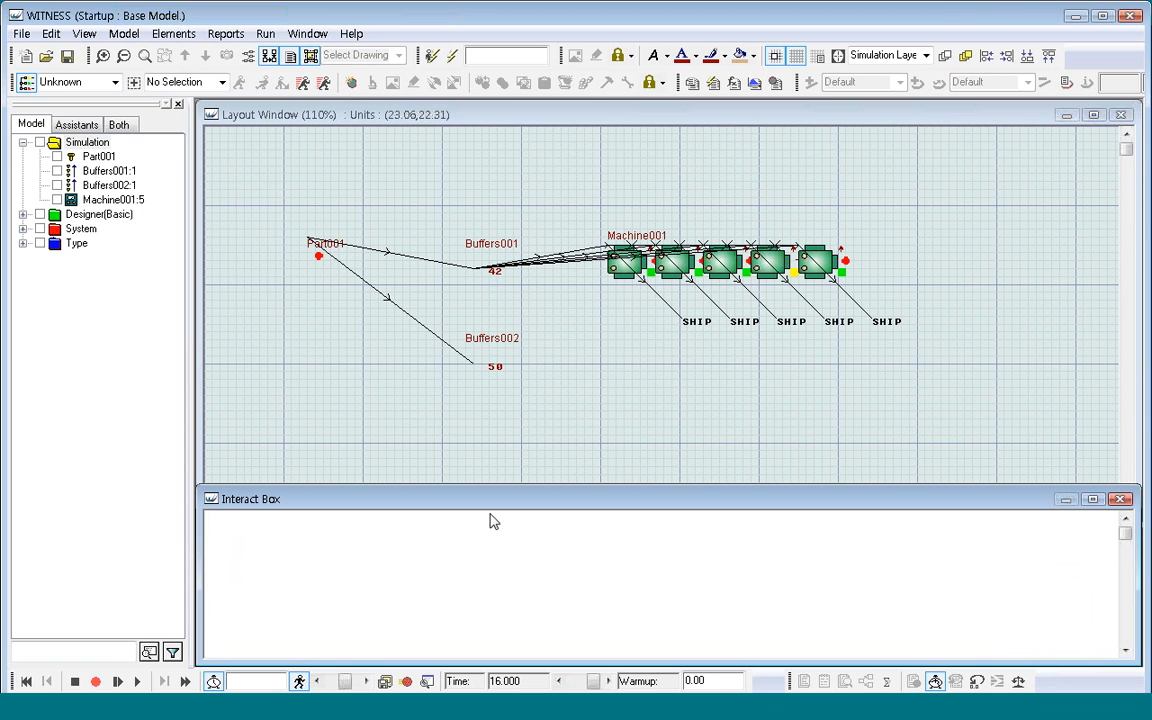
click(26, 681)
click(115, 684)
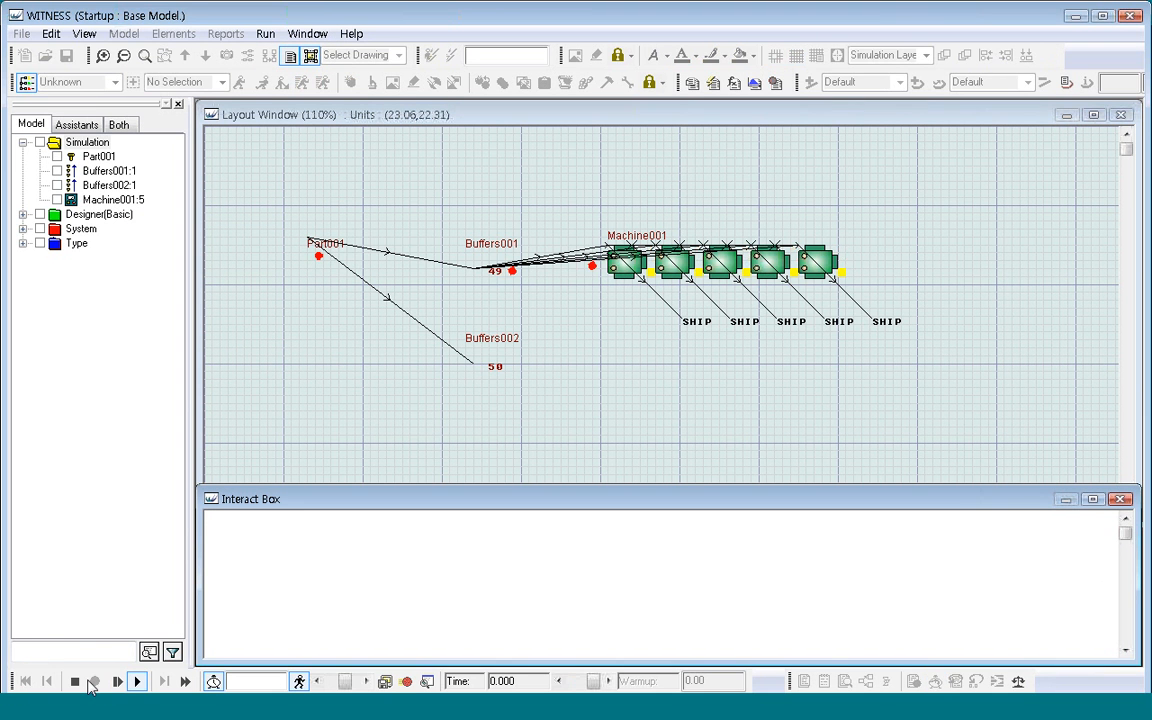
click(75, 683)
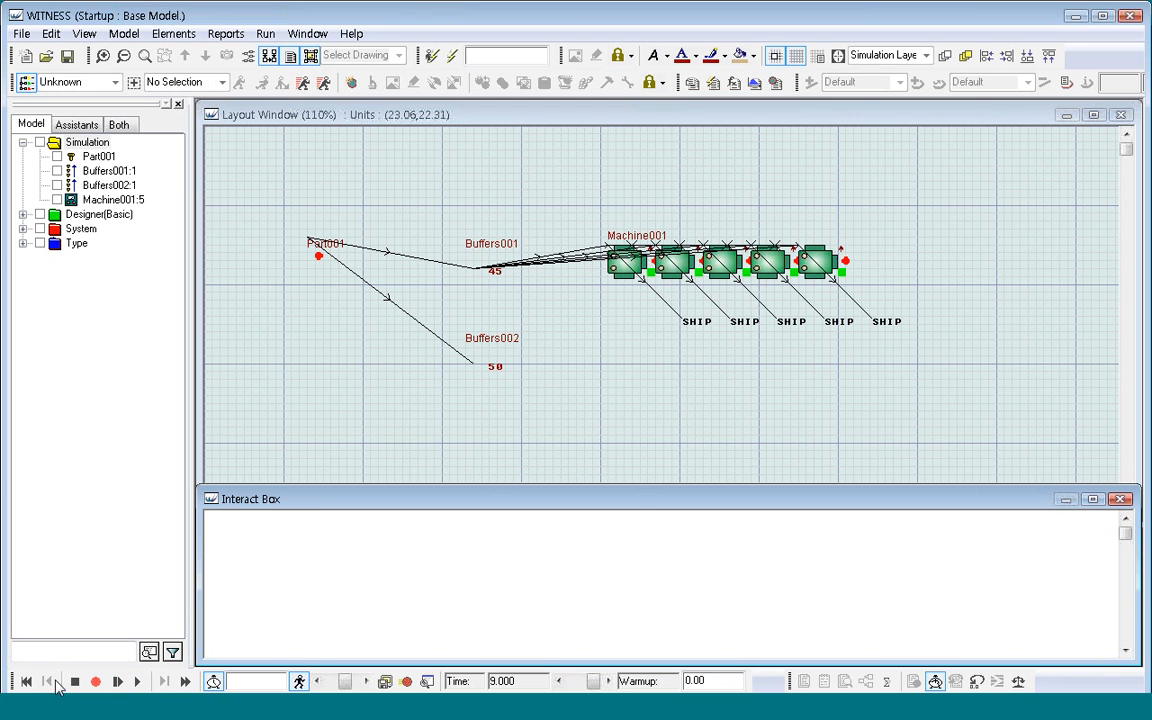
click(26, 681)
click(116, 681)
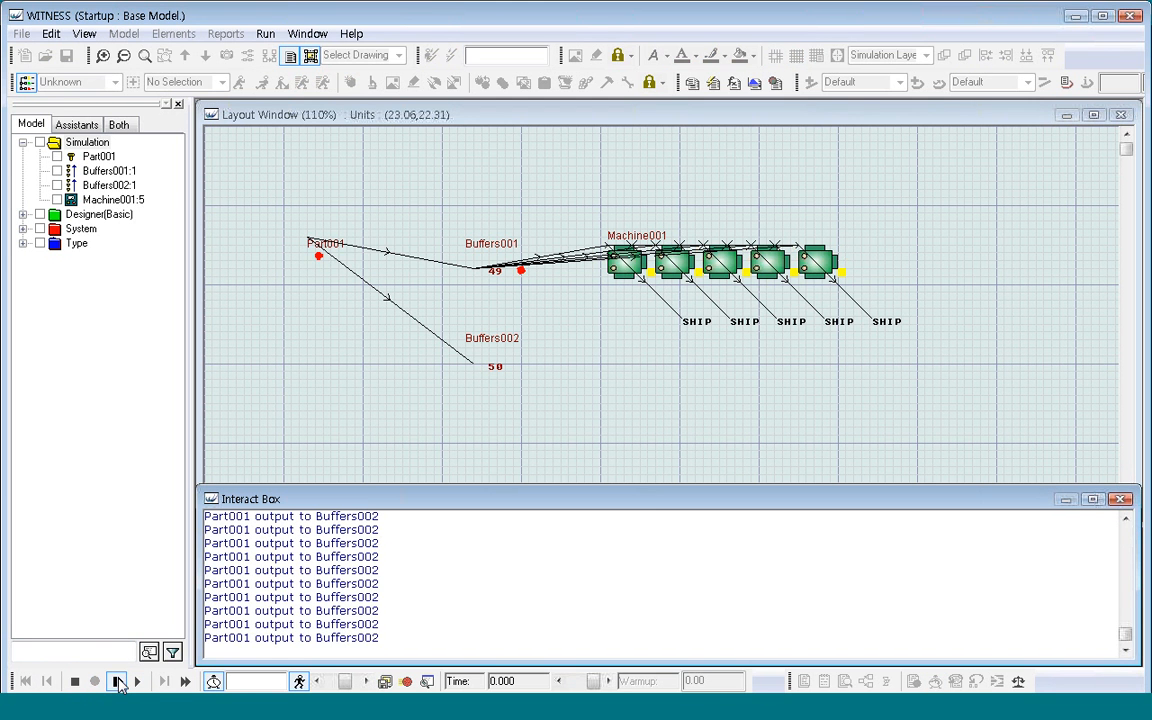
click(75, 683)
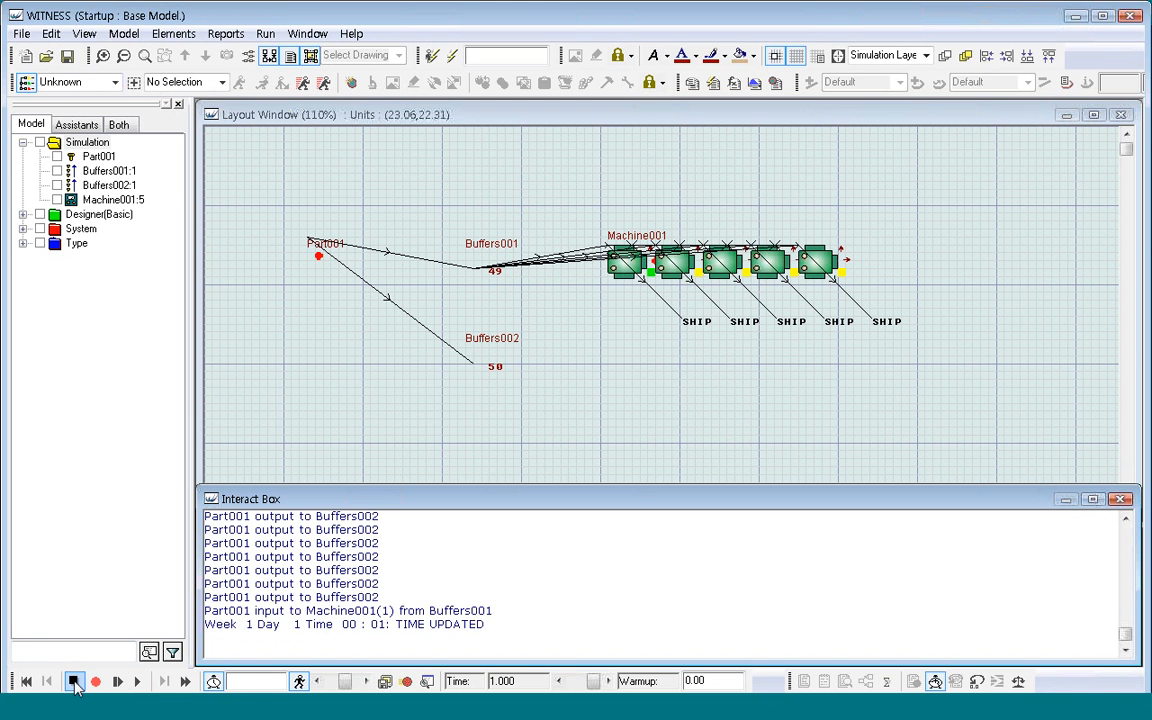
Step: Examine the logged Part001 outputs for where routing switches from Buffers001 to Buffers002, and close the Interact Box
click(1125, 521)
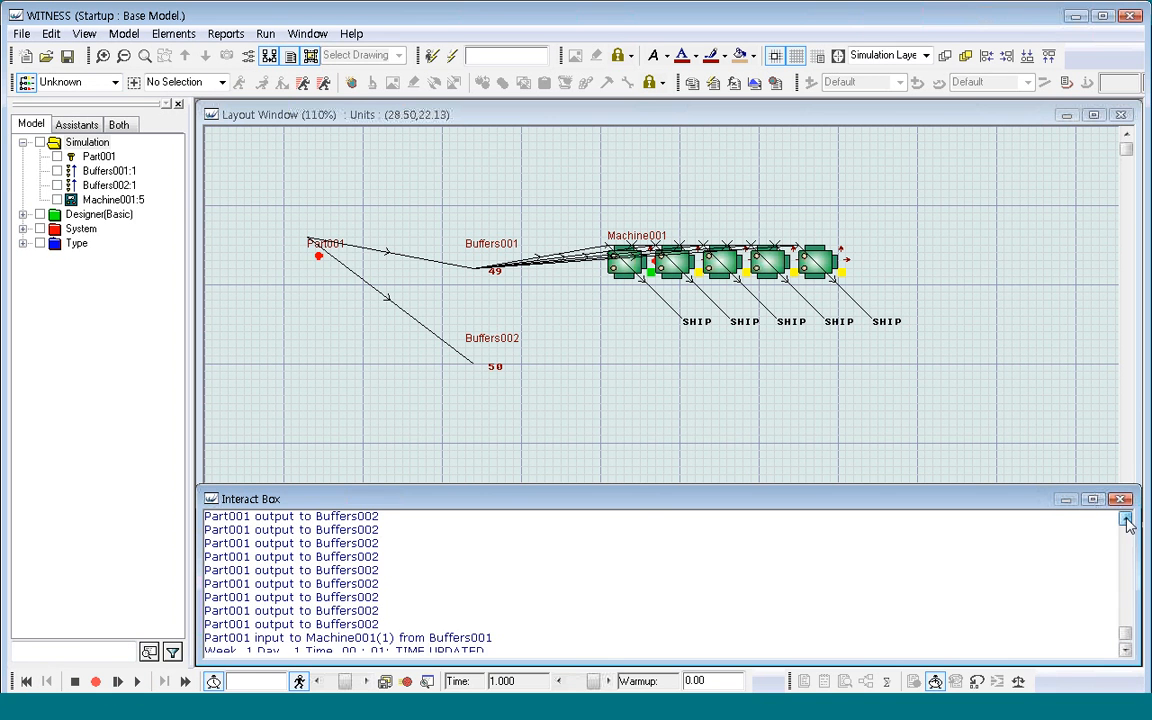
click(1125, 521)
click(1125, 521)
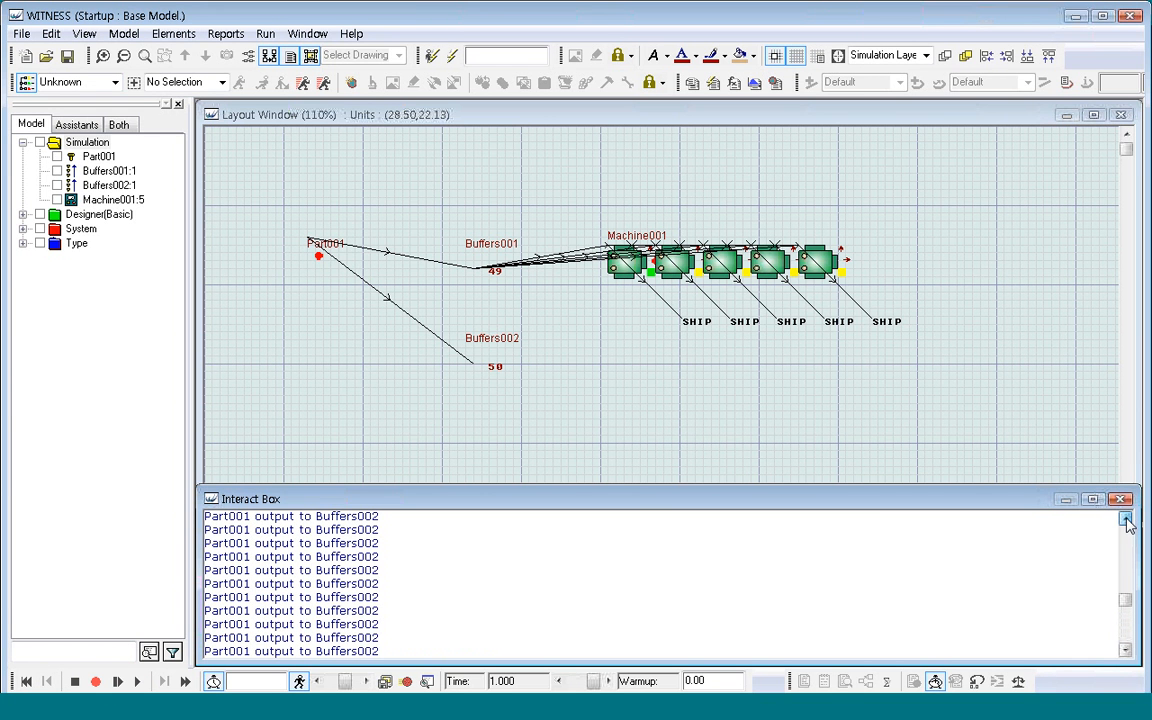
click(1125, 521)
click(1125, 521)
click(1125, 521)
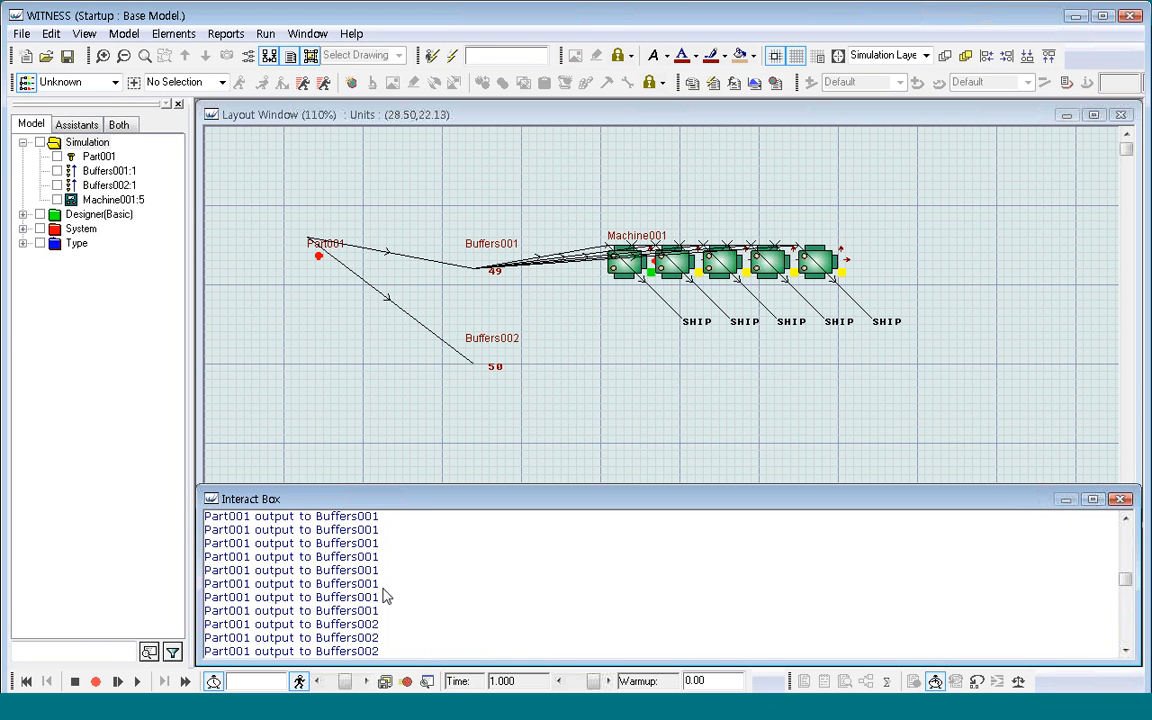
drag(1127, 580, 1127, 532)
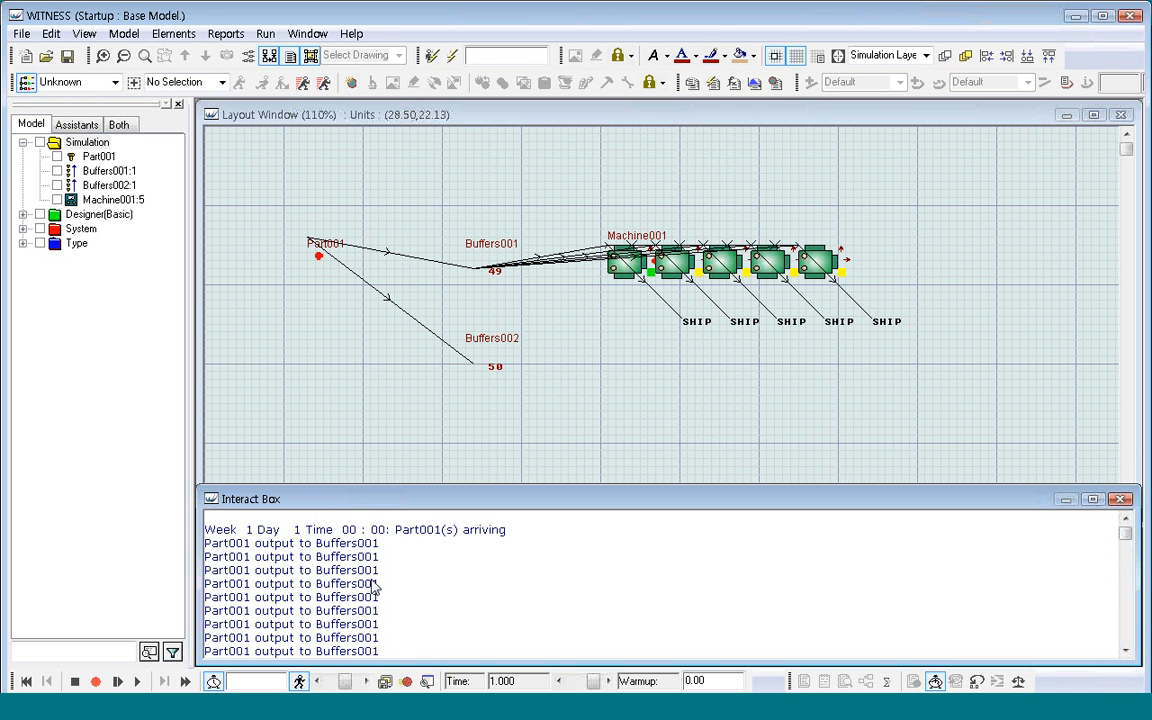
click(1125, 651)
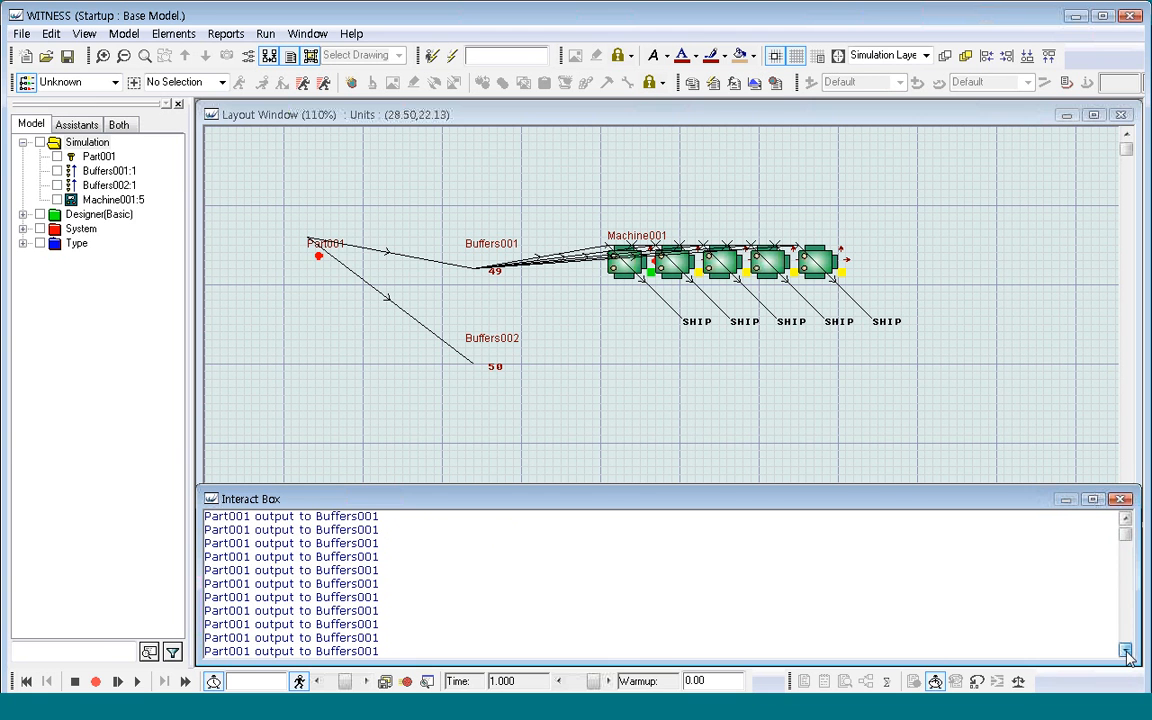
click(1126, 653)
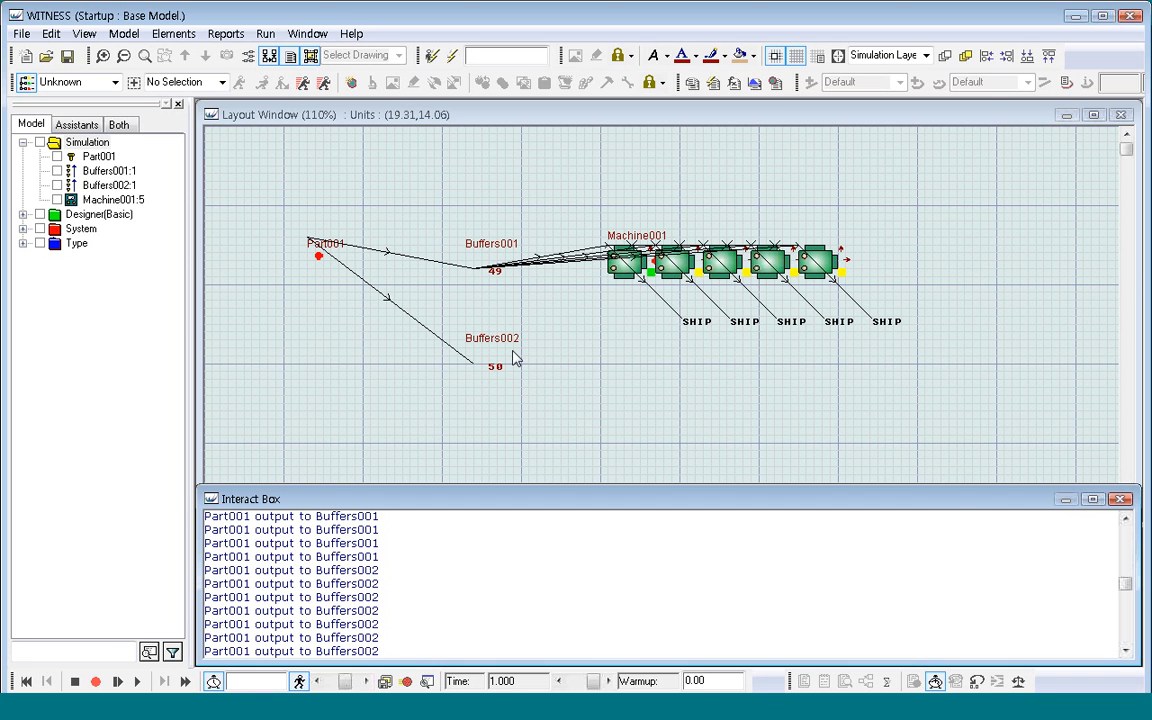
click(1121, 498)
click(580, 407)
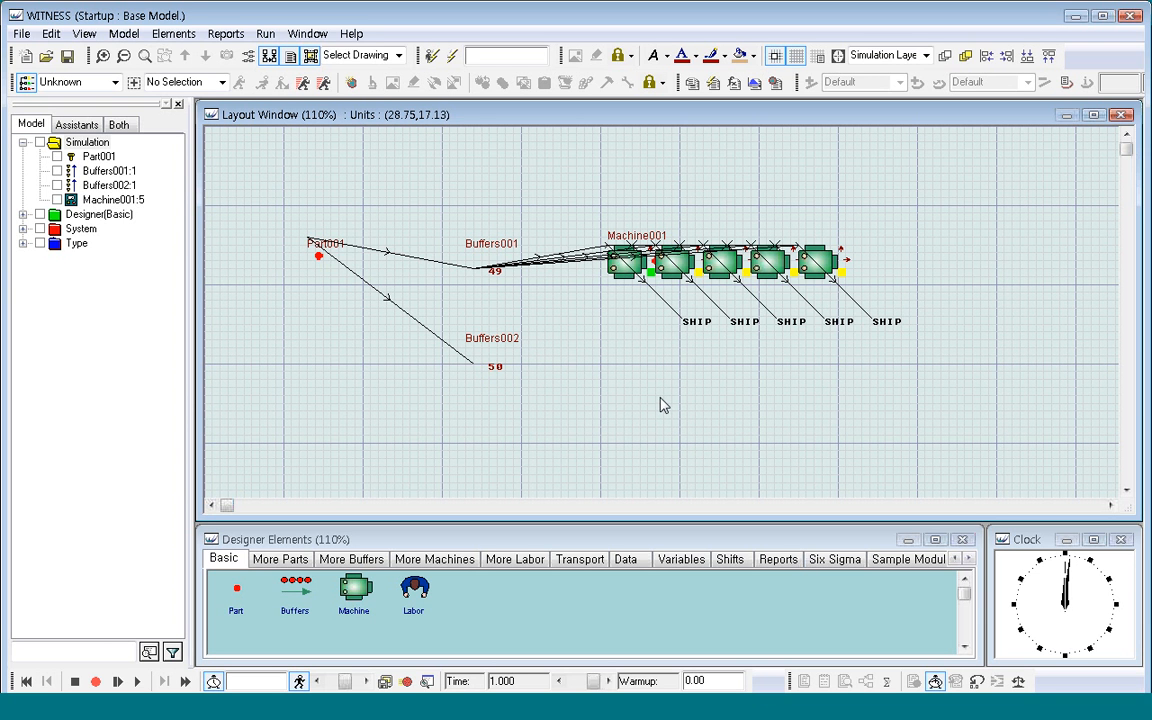
Step: Open Machine001's input rule and replace the N = 1 condition with the start of a comparison, "element ="
double_click(657, 278)
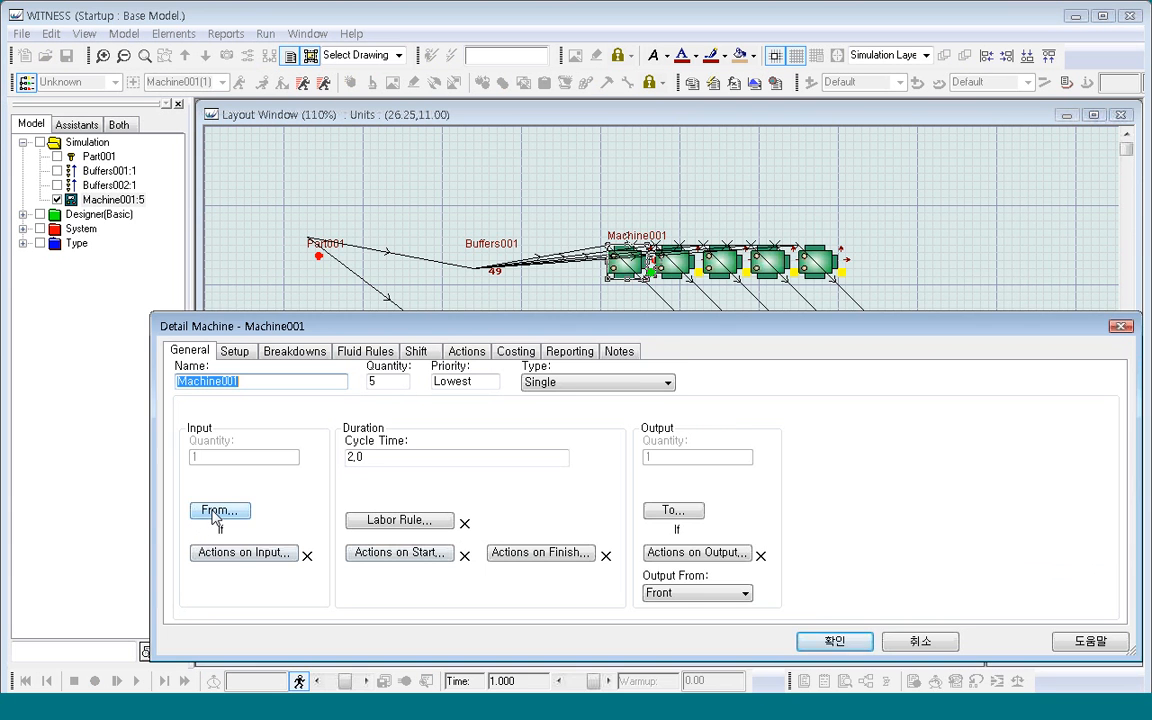
click(218, 511)
drag(760, 238, 758, 334)
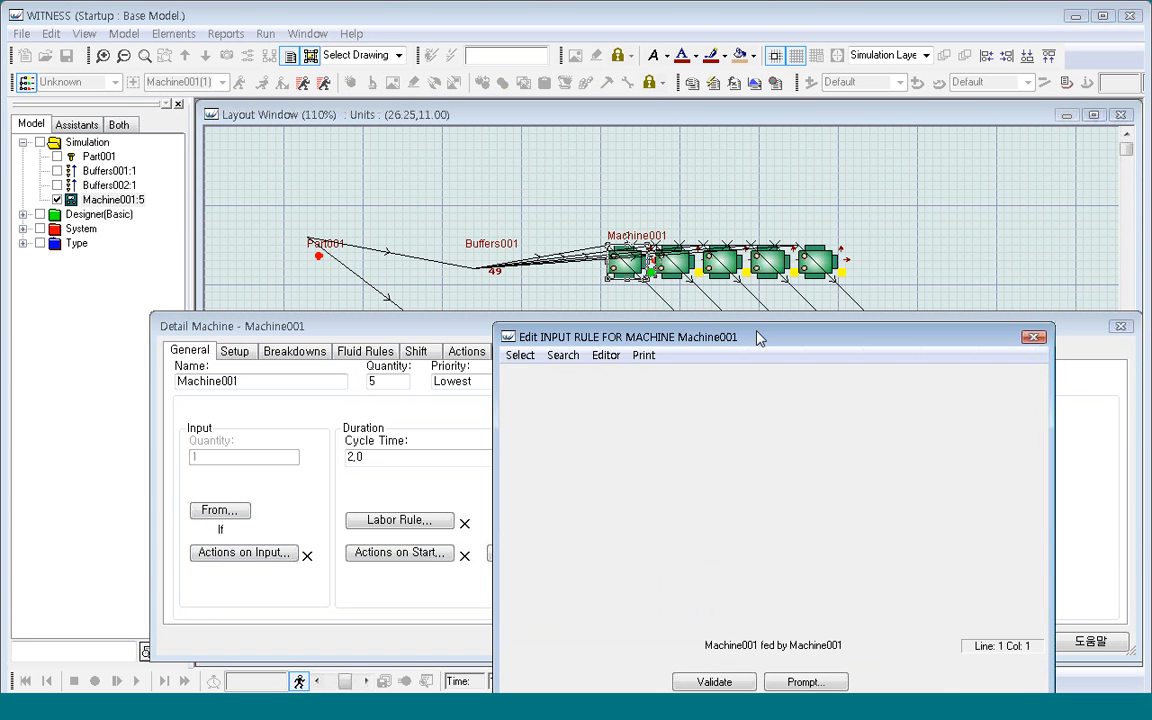
click(543, 385)
drag(543, 385, 638, 386)
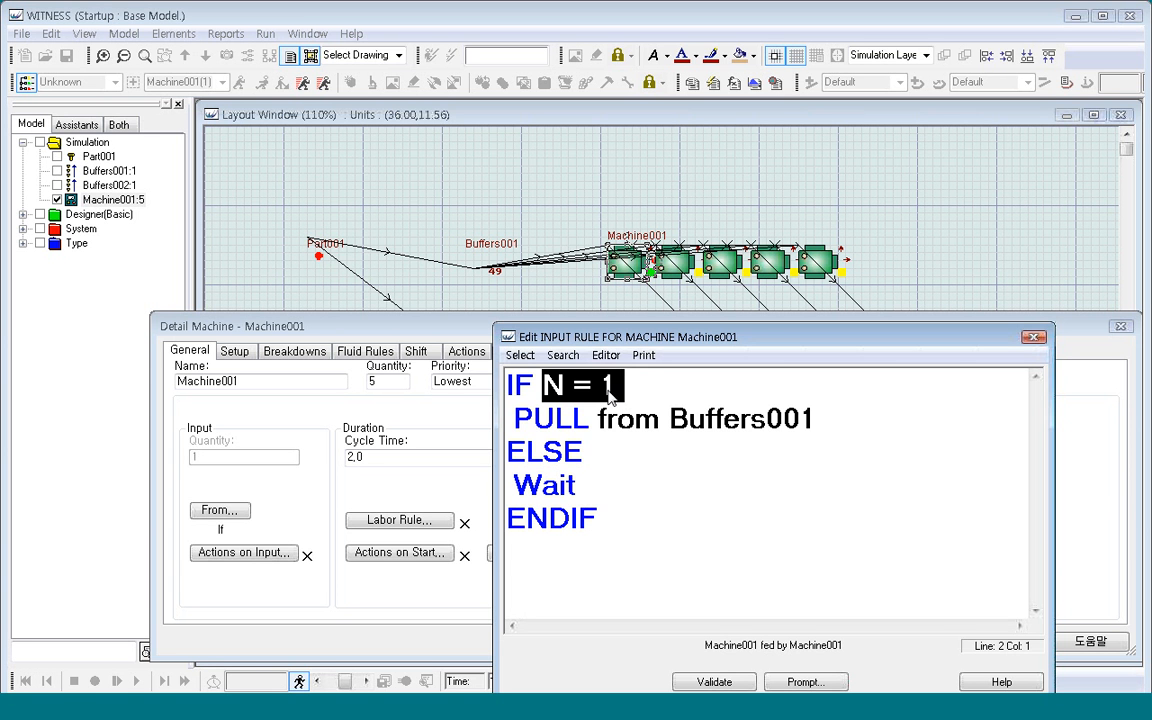
text(e)
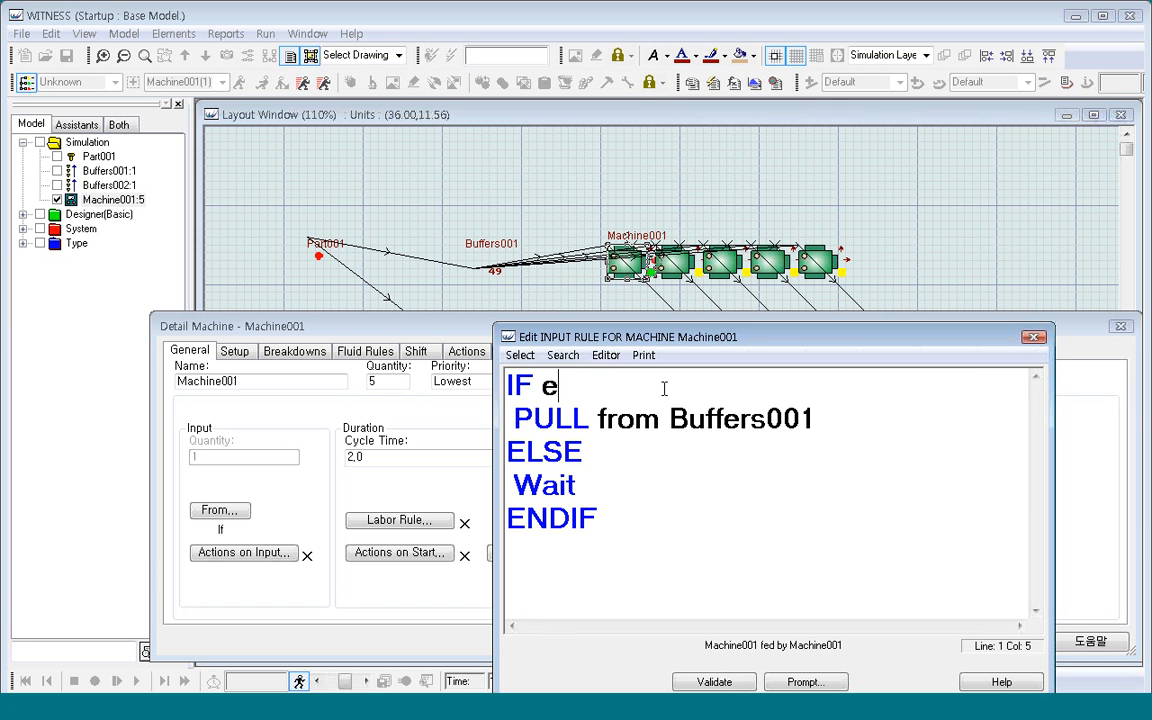
text(lement )
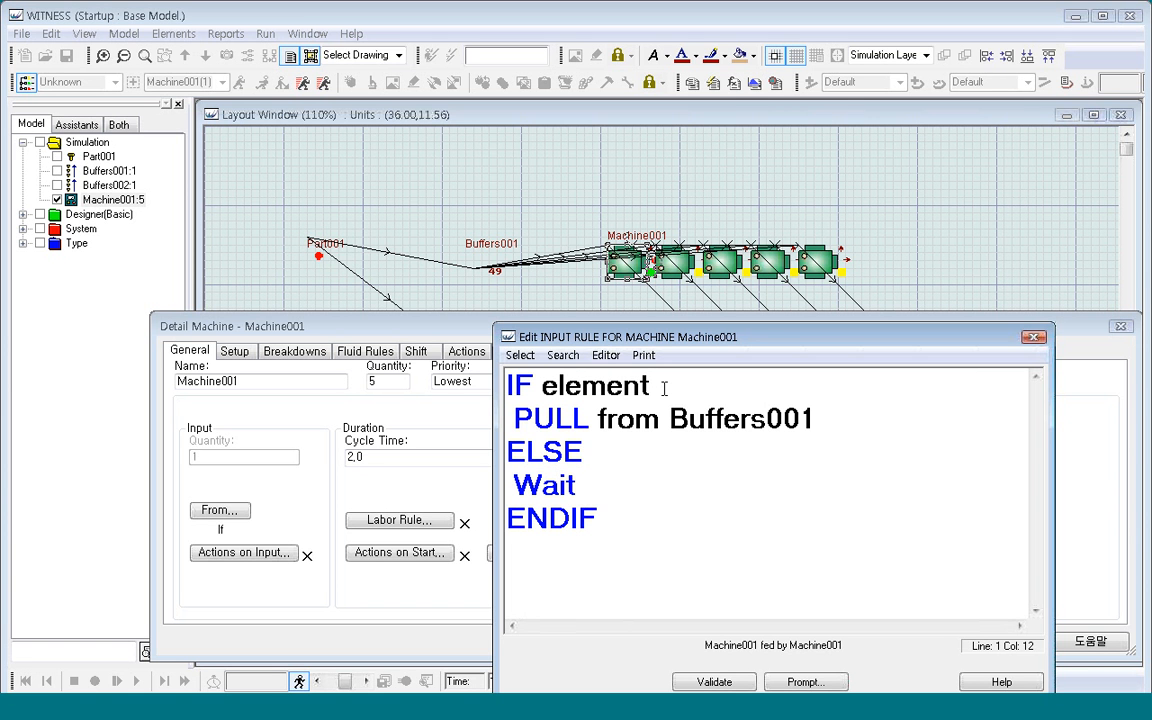
text(=)
Step: Complete the input rule's IF condition with machine001(1) as the compared element, and accept the rule
drag(542, 386, 652, 386)
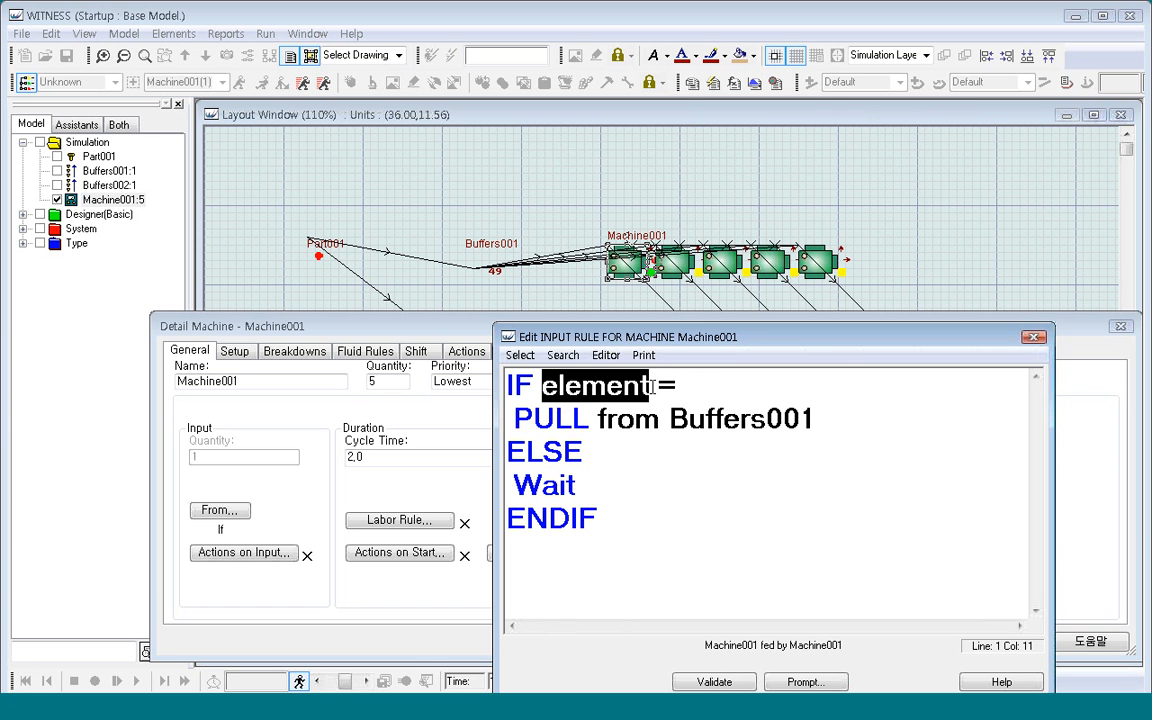
click(652, 386)
click(811, 390)
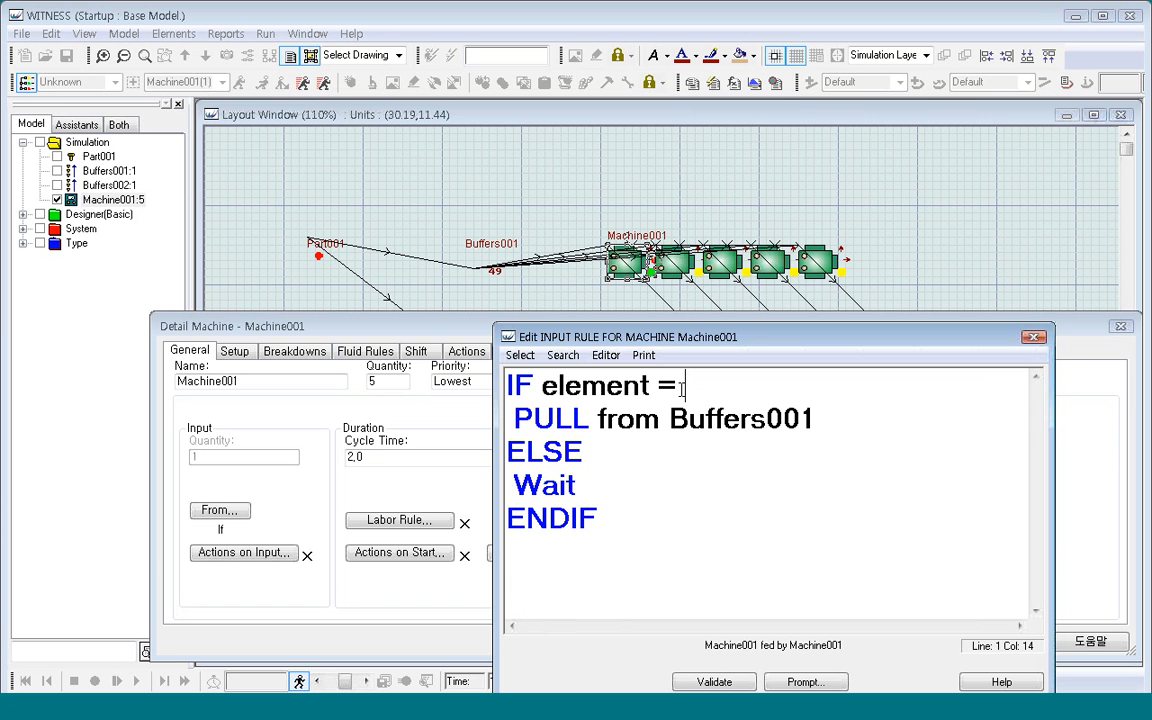
drag(541, 386, 650, 388)
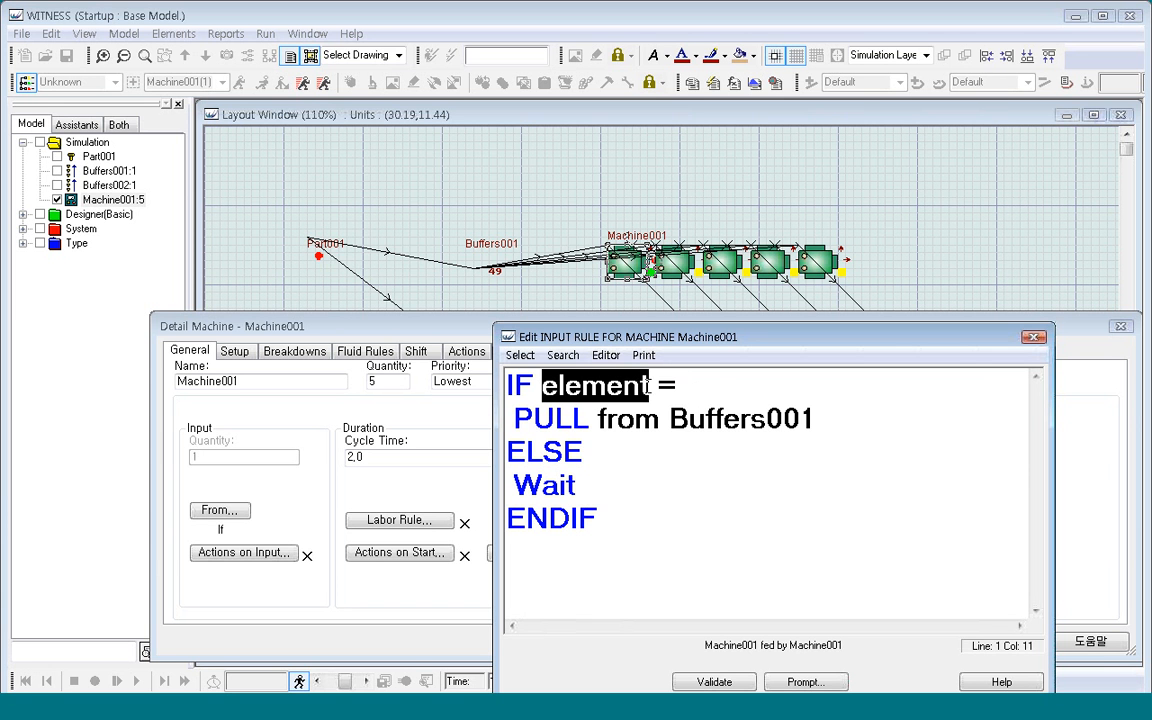
click(705, 385)
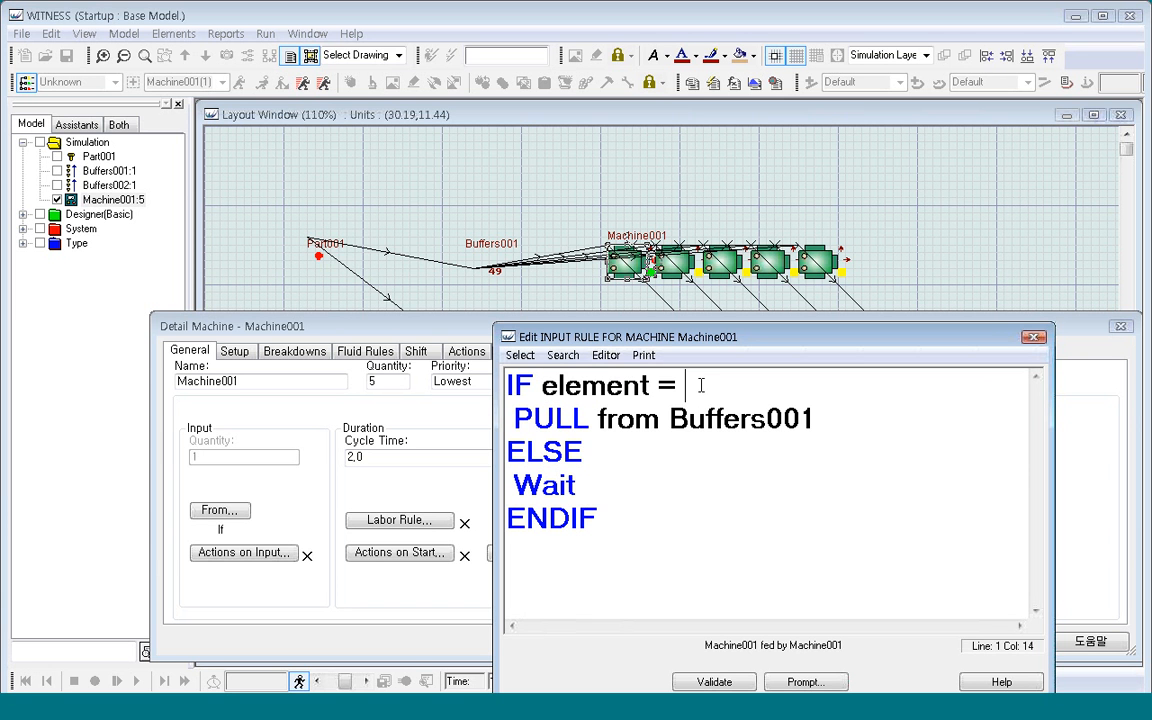
text(machine0)
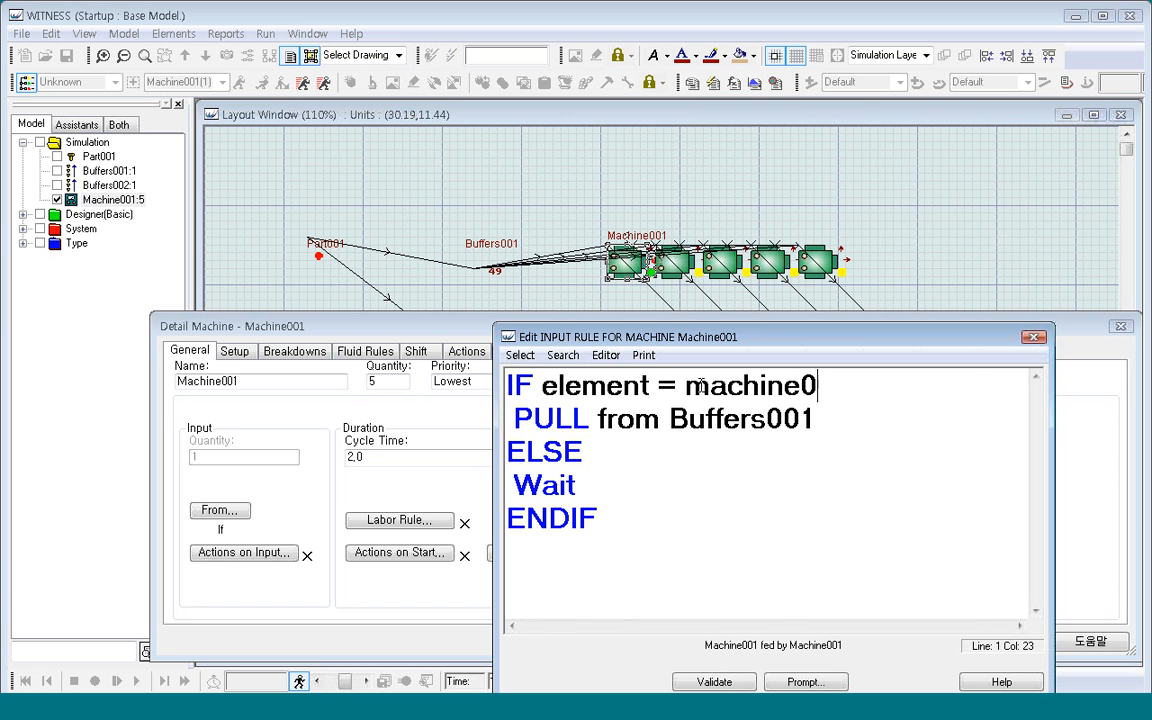
text(01(1))
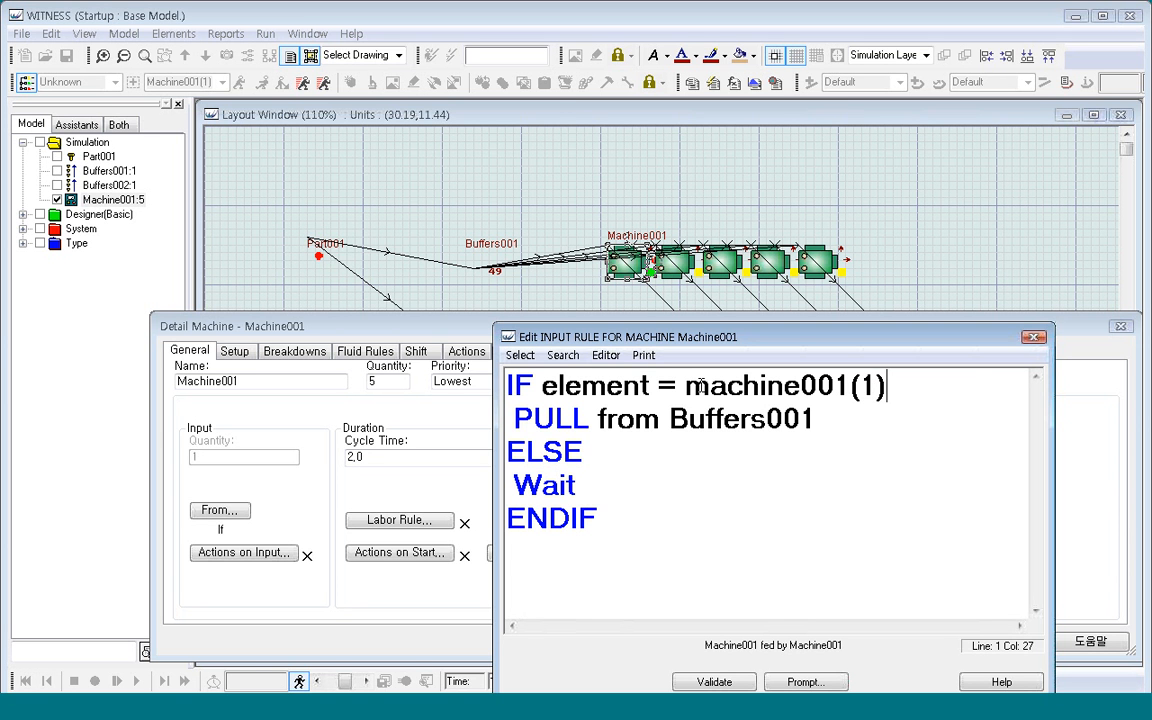
drag(686, 386, 901, 389)
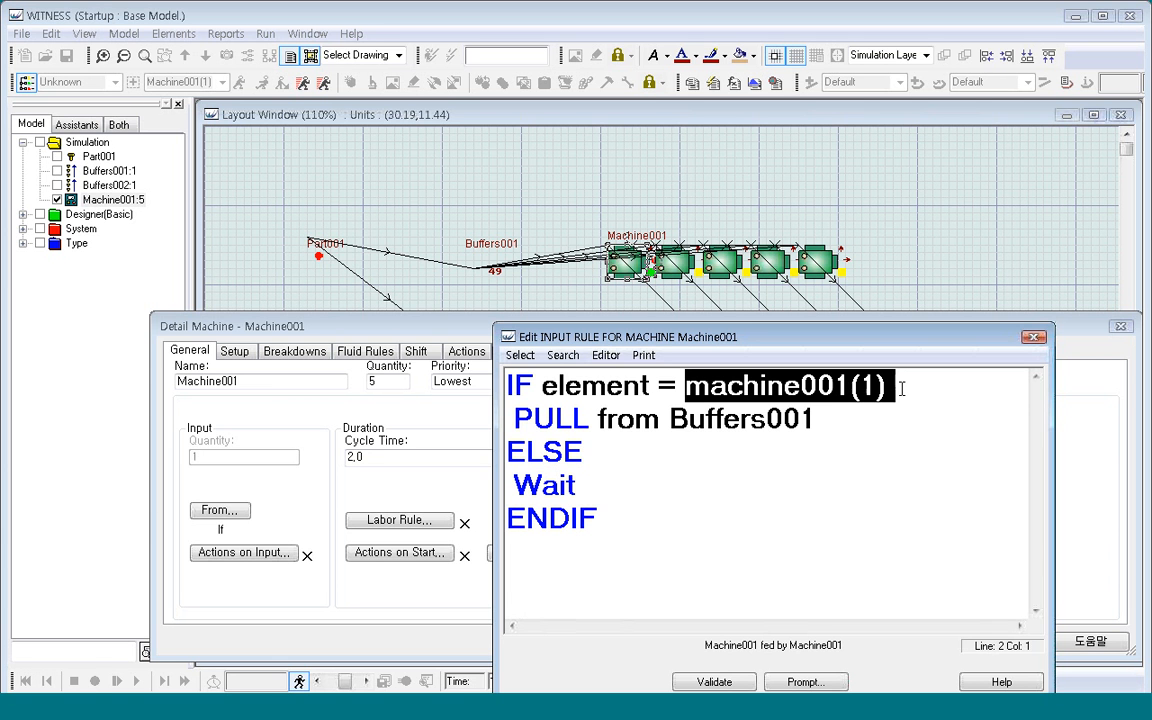
drag(542, 386, 655, 386)
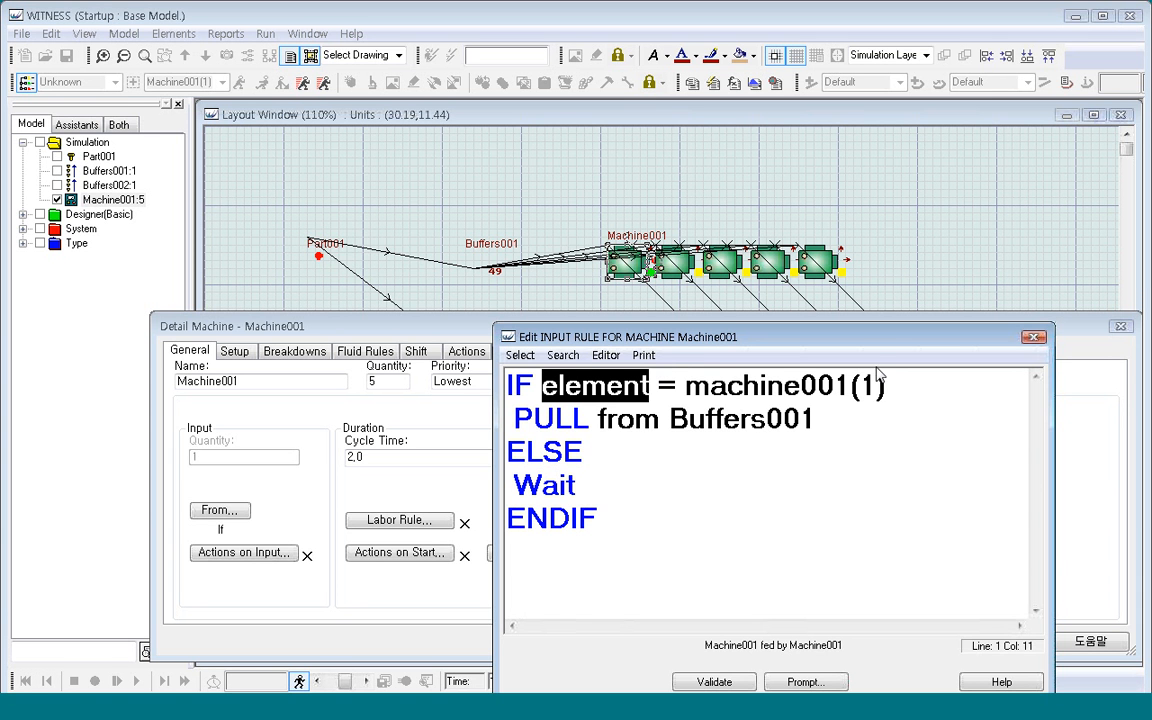
drag(873, 343, 873, 237)
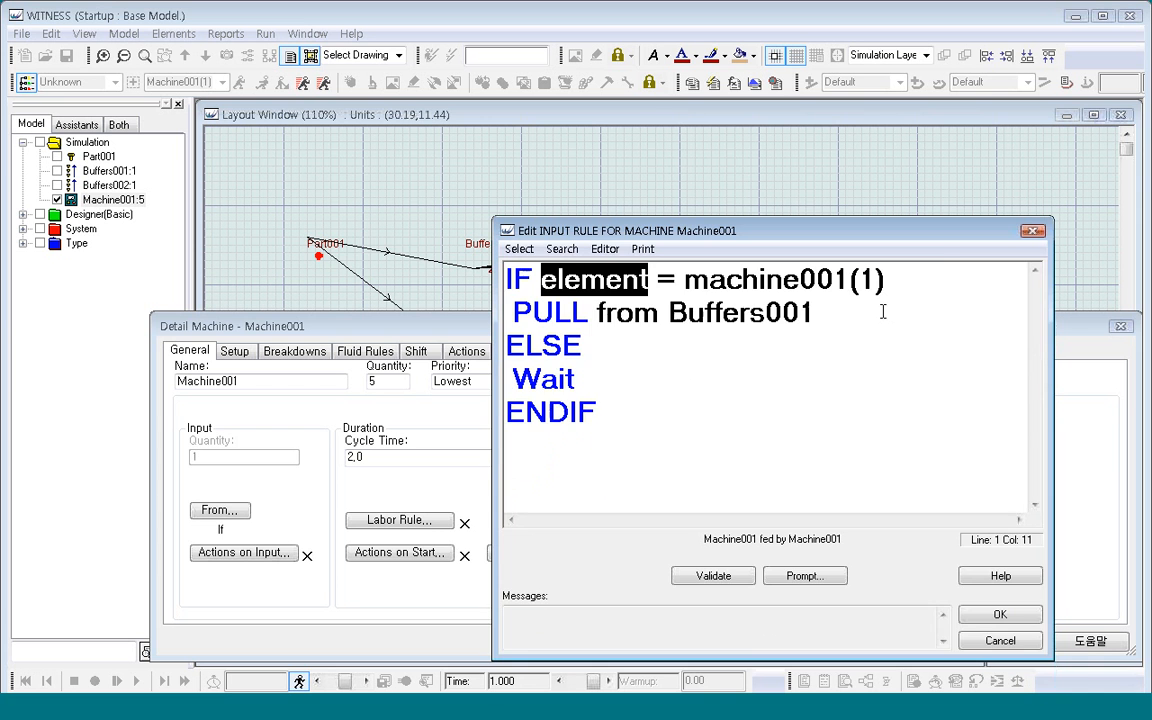
click(989, 620)
Step: Open Machine001's output rule and replace the N = 5 condition with element = machine001(5)
click(663, 509)
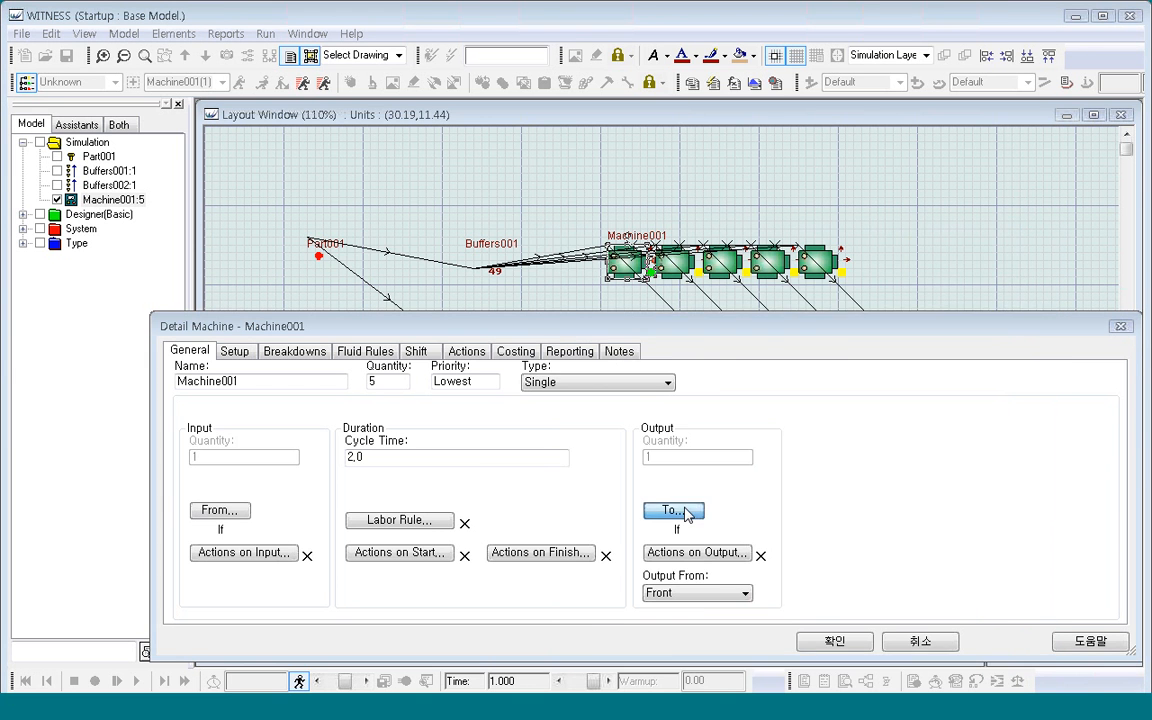
drag(632, 230, 632, 379)
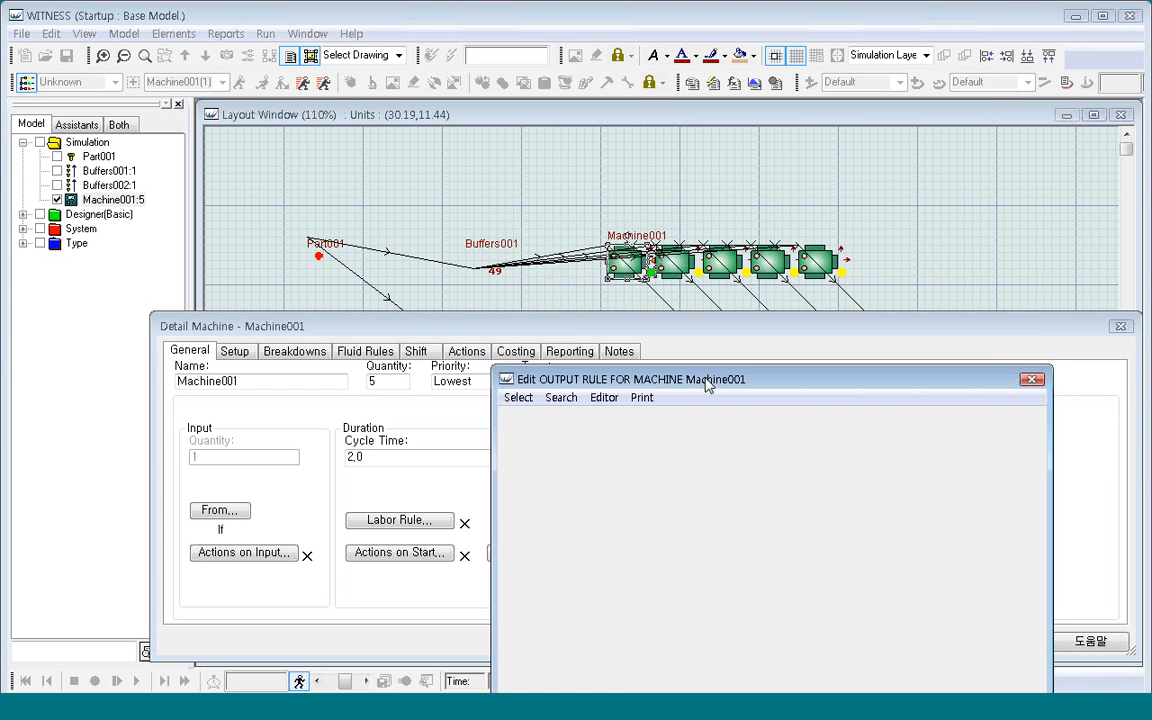
drag(540, 428, 633, 428)
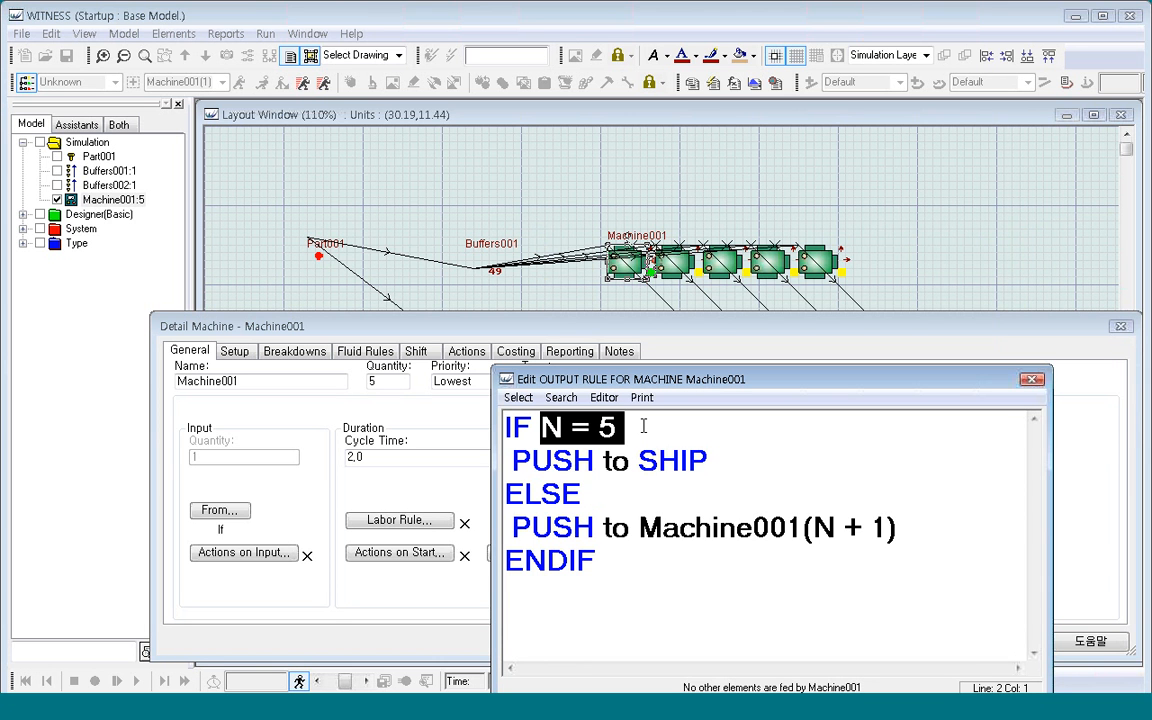
text(element = )
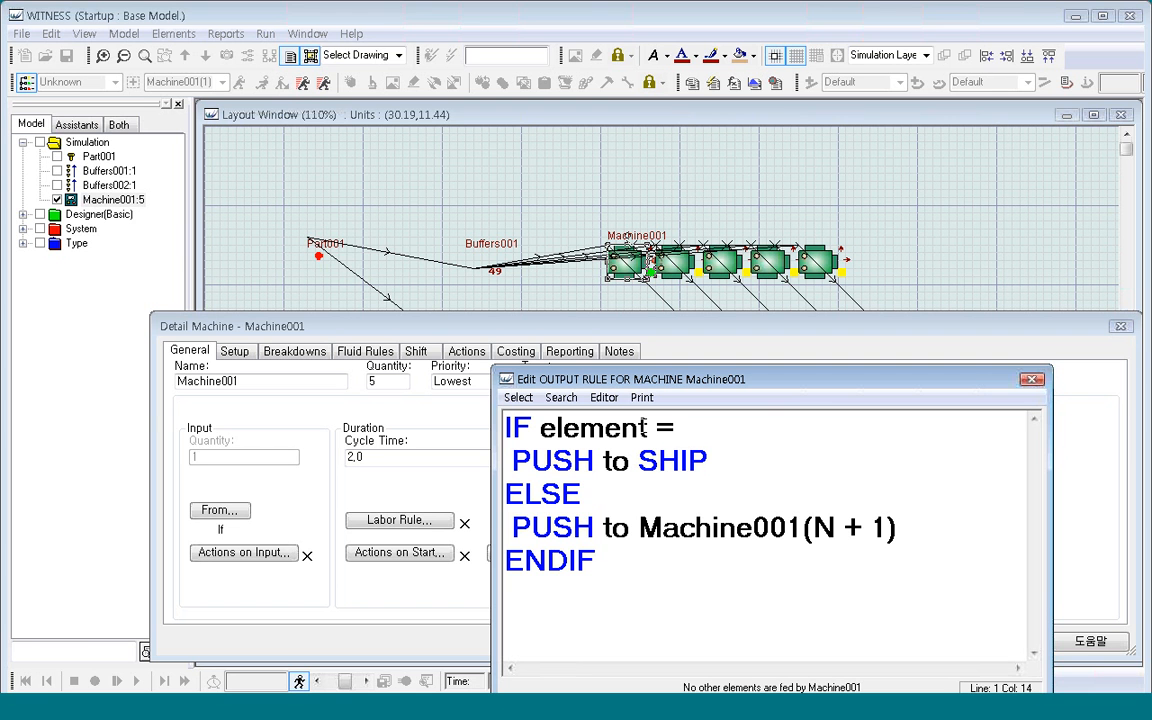
text(machine001)
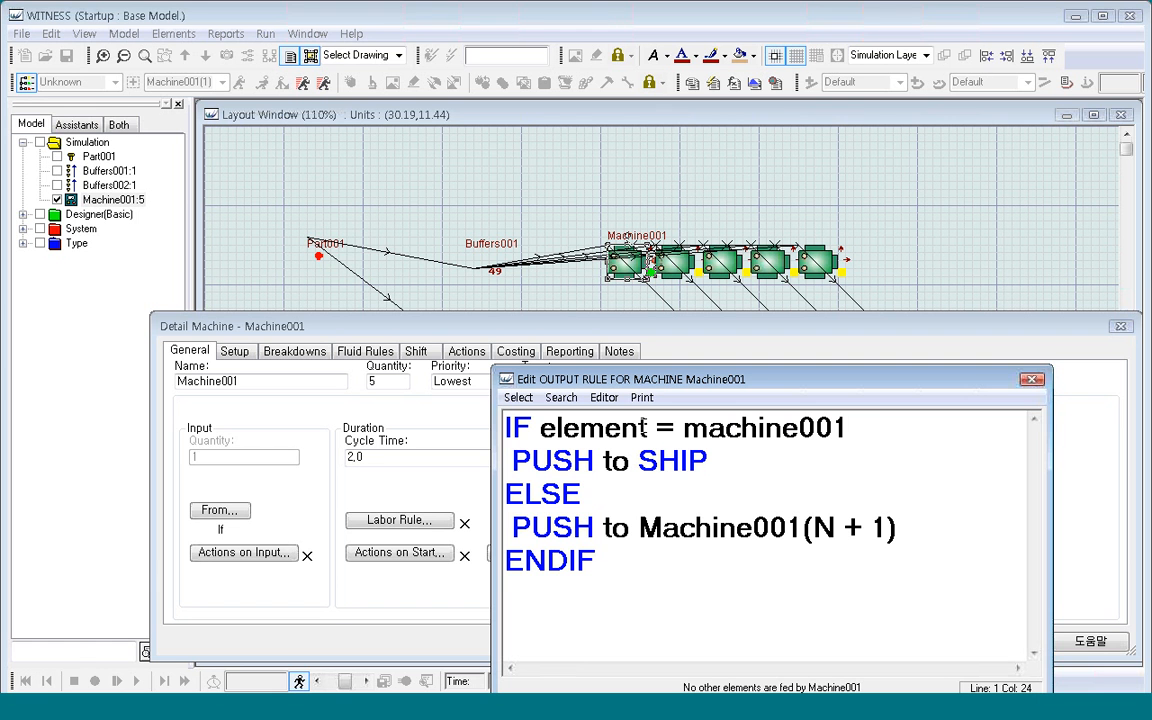
text((5))
Step: Accept the output rule and the machine's details, and run the model to about time 16
drag(683, 428, 895, 430)
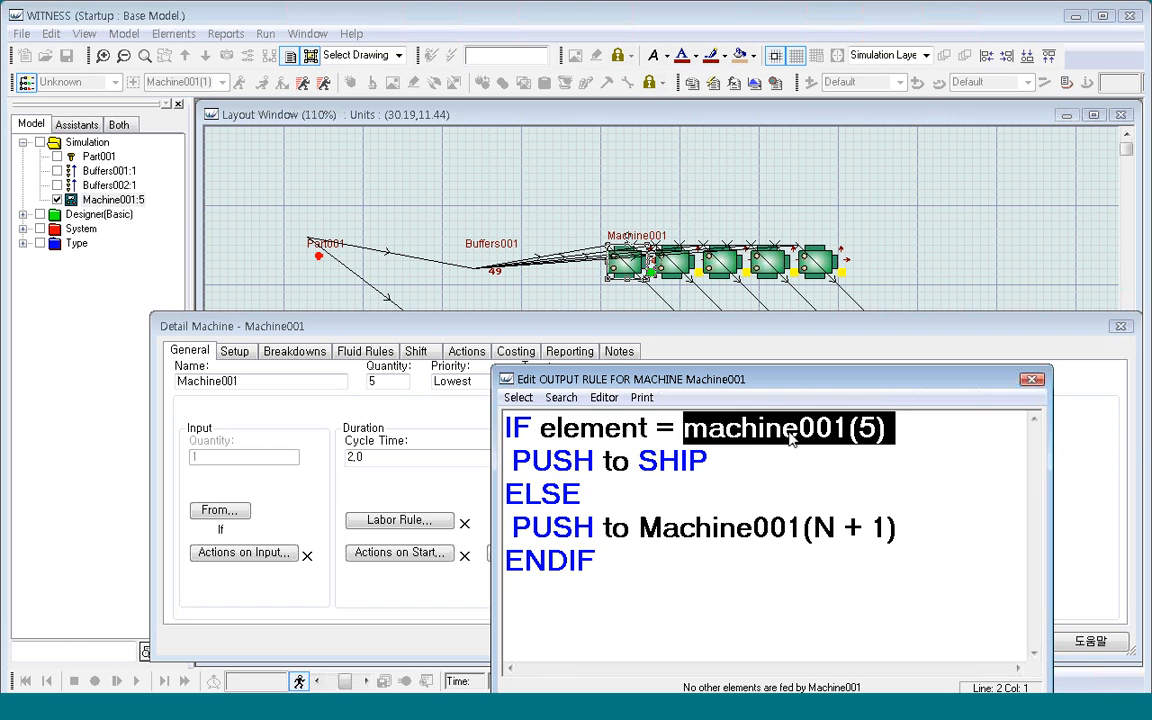
double_click(548, 428)
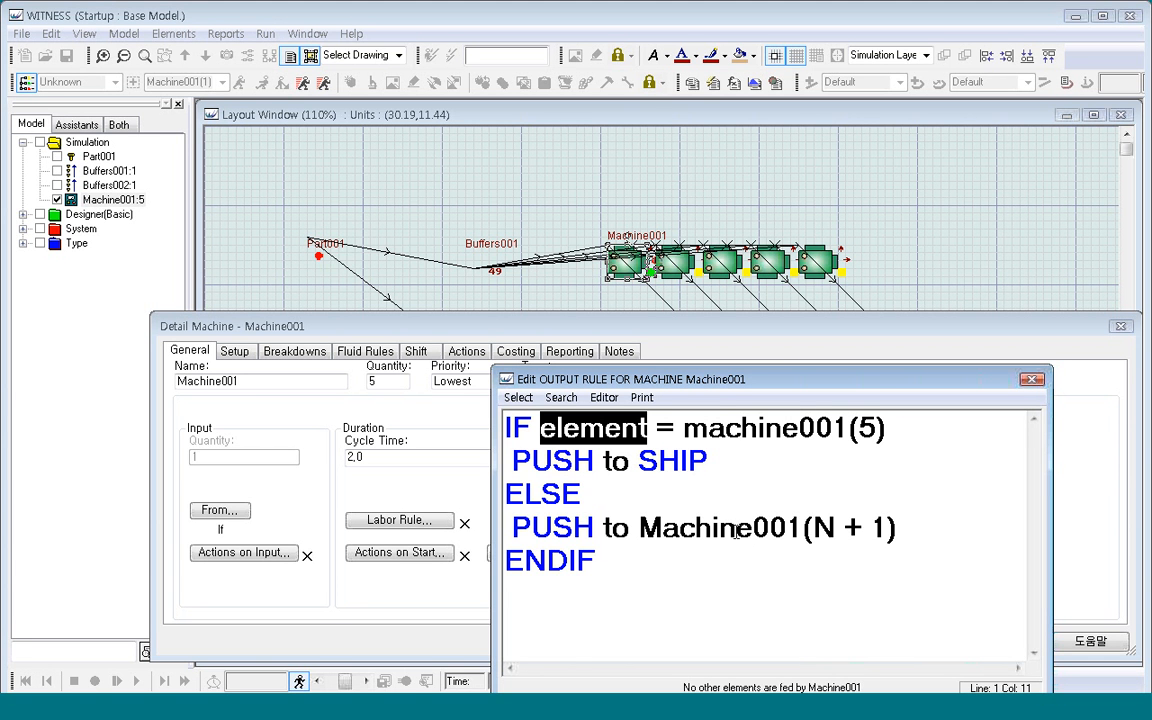
drag(786, 383, 787, 243)
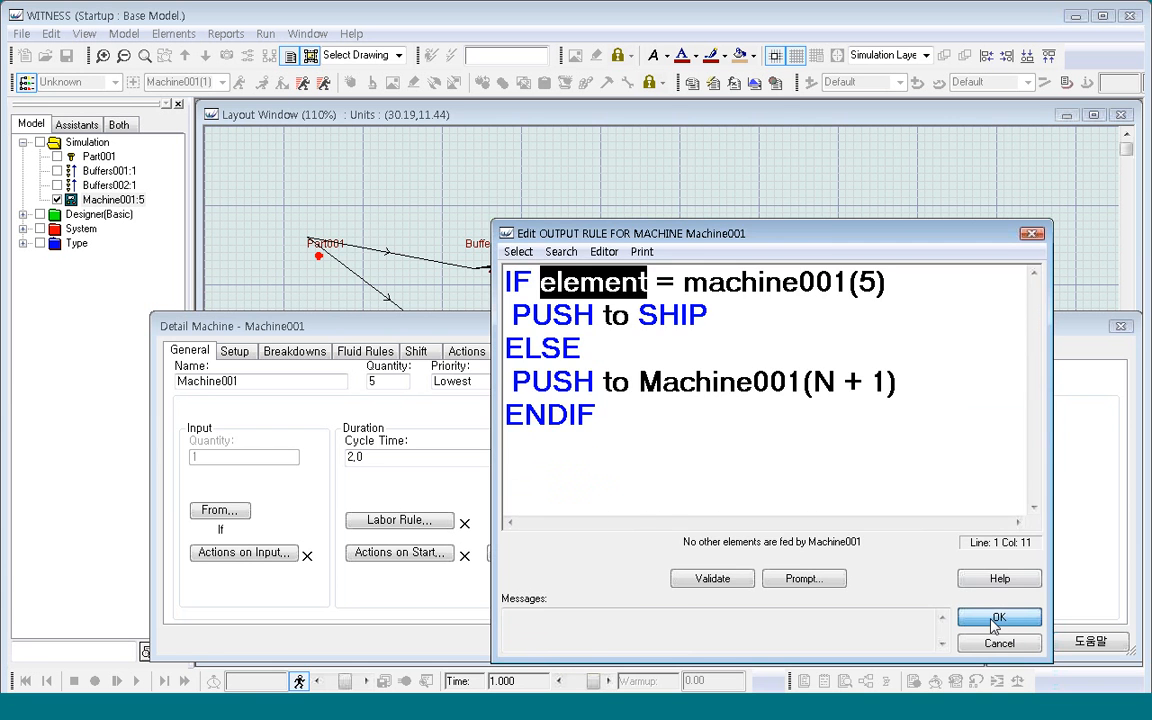
click(997, 618)
click(836, 641)
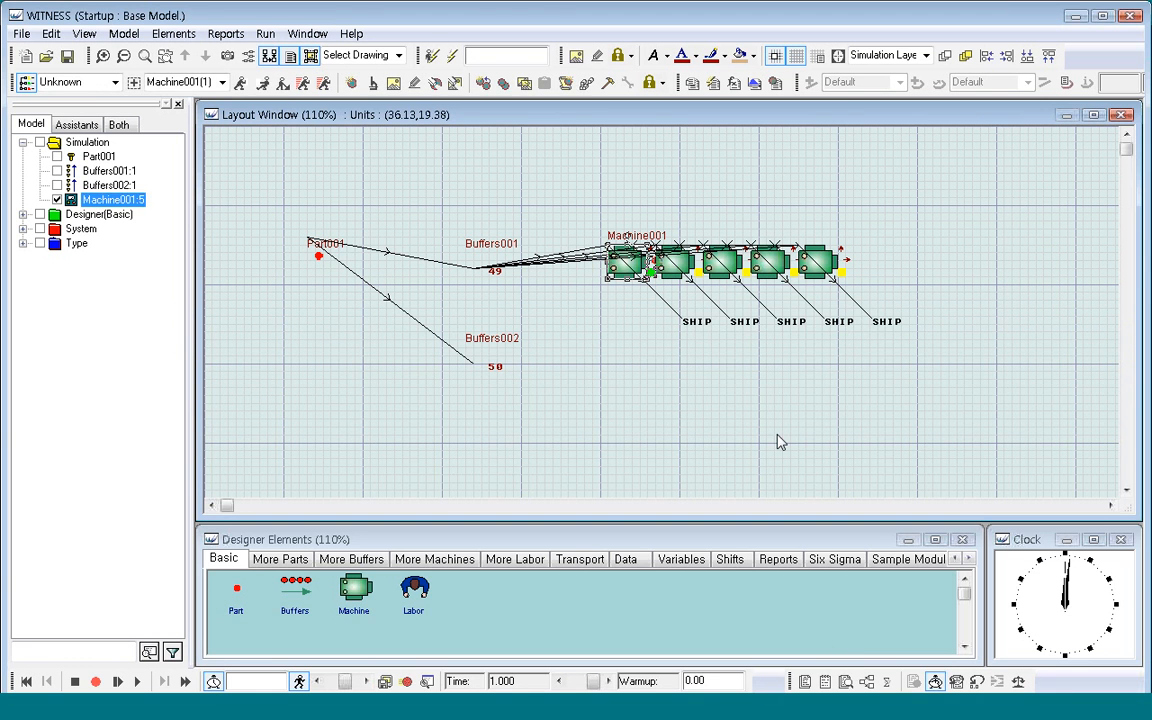
click(135, 682)
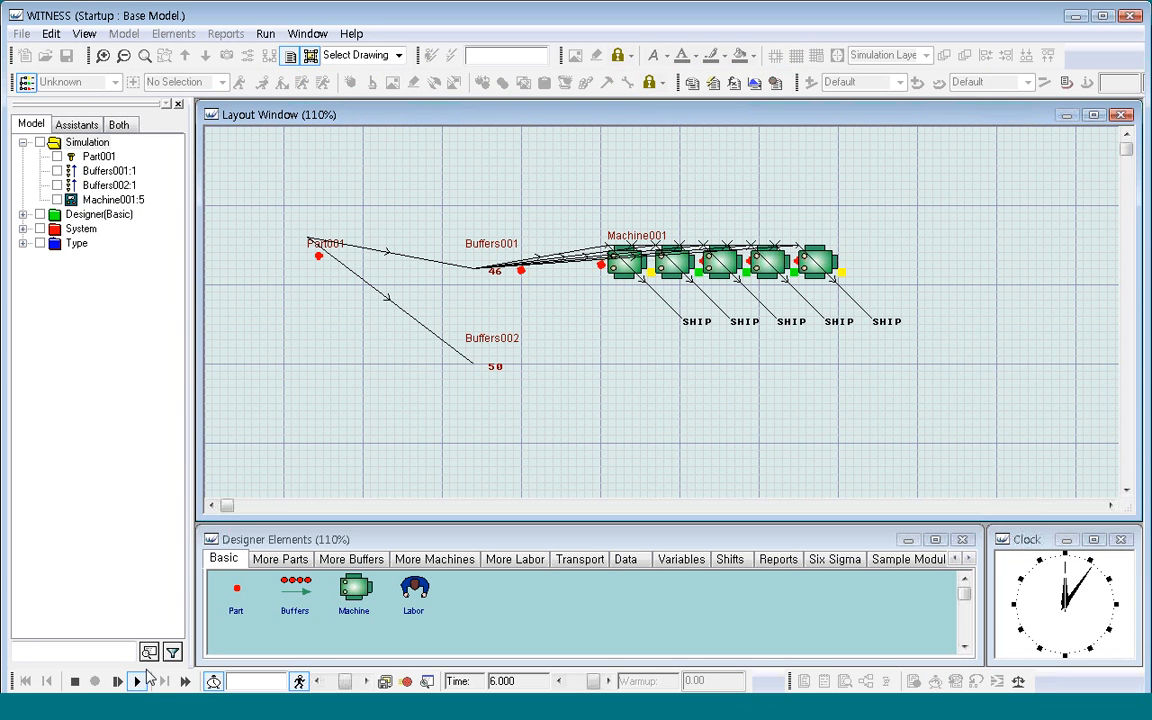
click(75, 682)
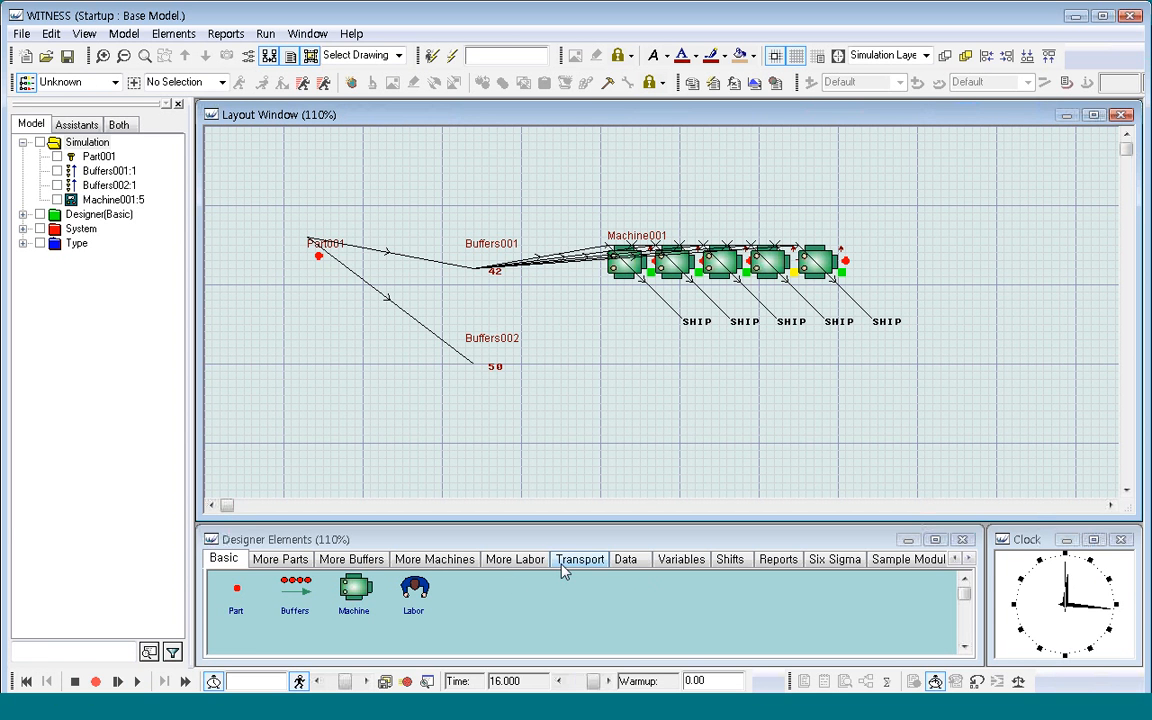
Step: Place a Vname variable in the layout below the row of machines
click(678, 562)
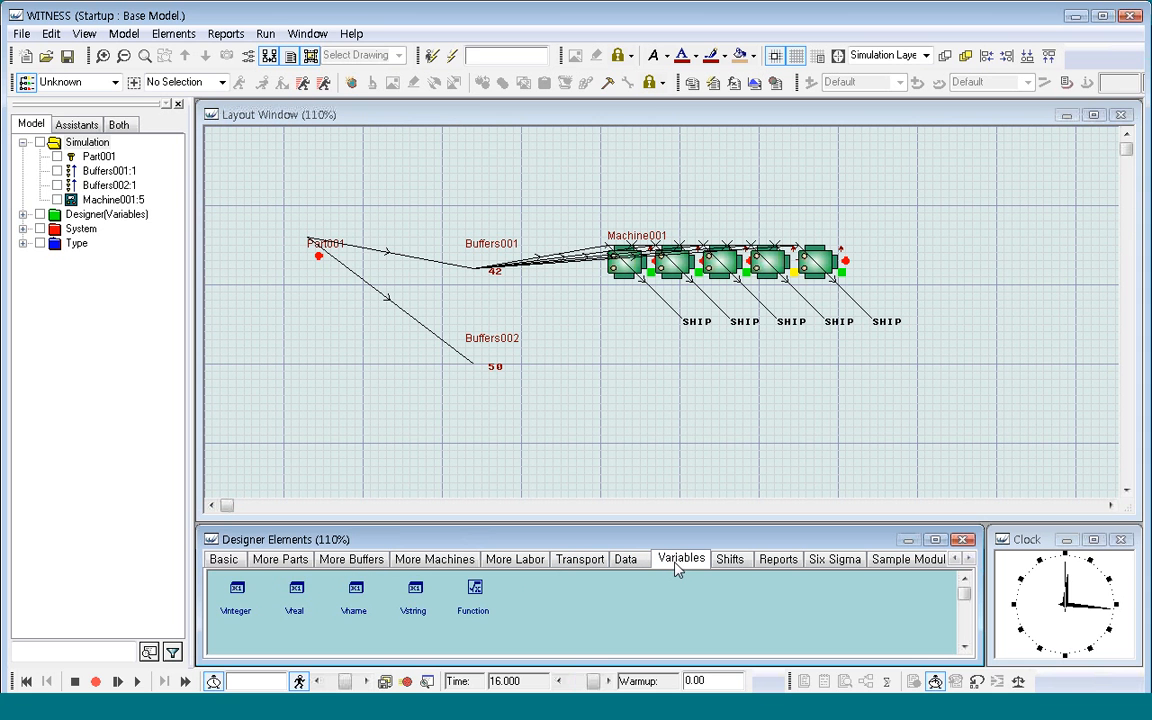
click(355, 590)
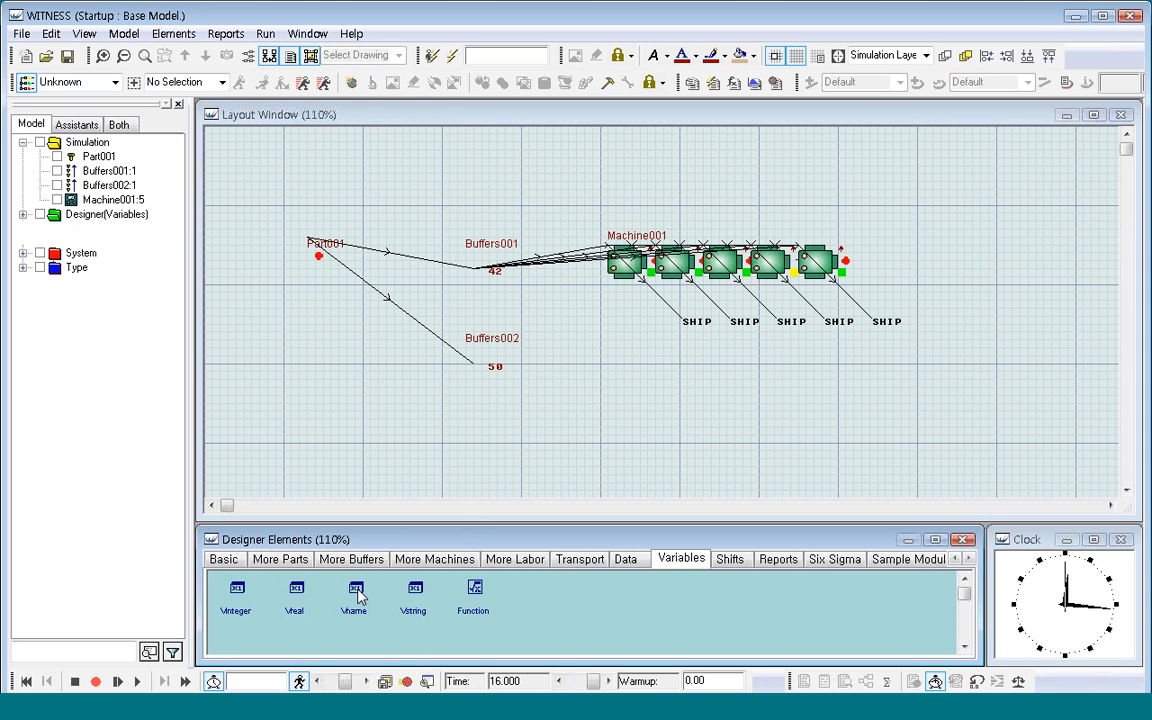
click(700, 394)
click(840, 440)
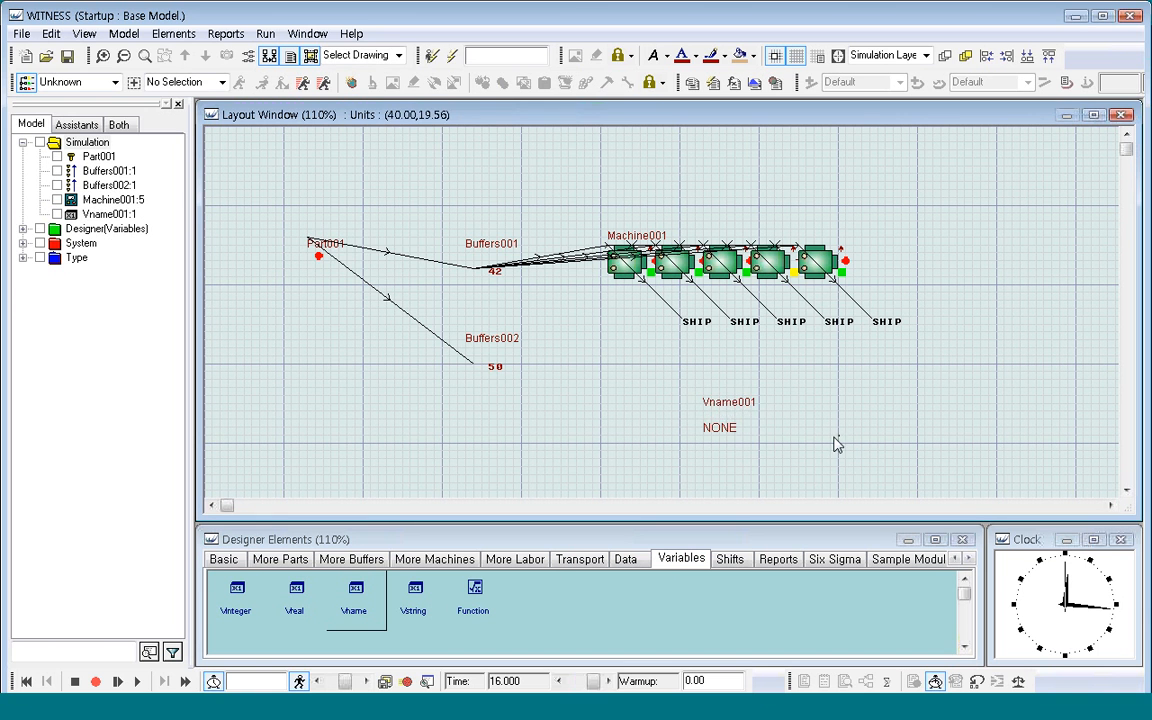
Step: Copy the name Vname001 from the variable's details and close them
click(727, 406)
double_click(728, 410)
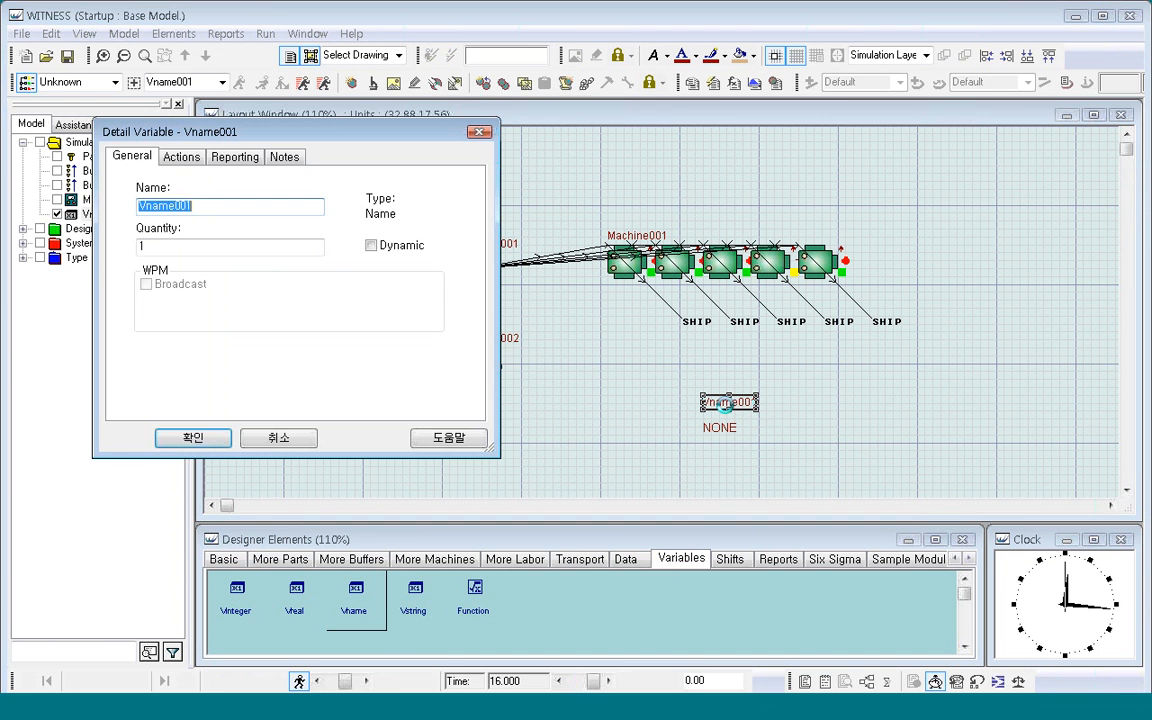
right_click(157, 209)
click(195, 264)
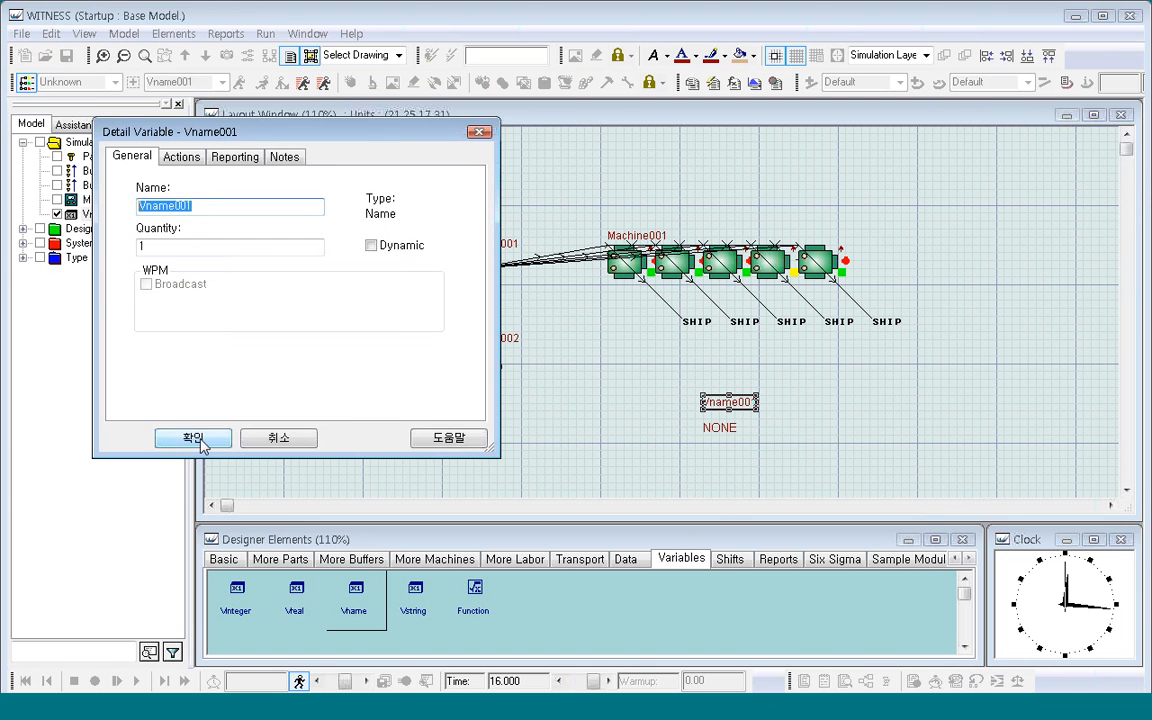
click(193, 439)
click(733, 425)
Step: Set Machine001's actions on finish to Vname001 = element, validate them, and accept the machine's details
click(628, 276)
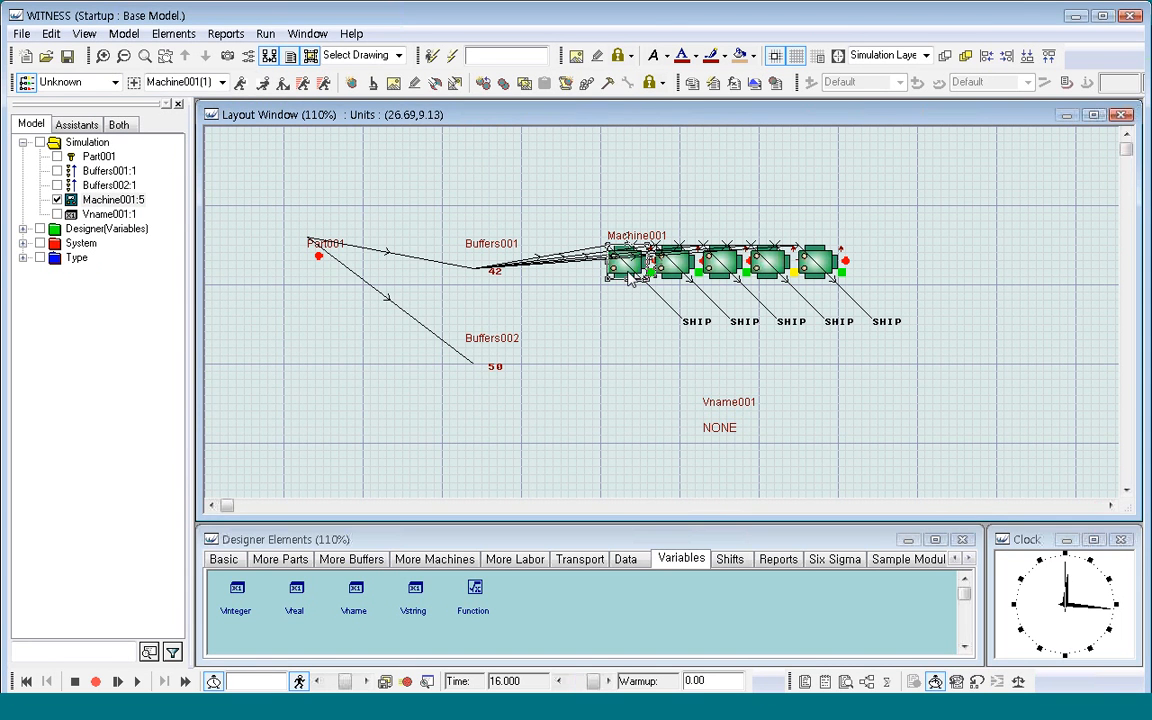
double_click(628, 276)
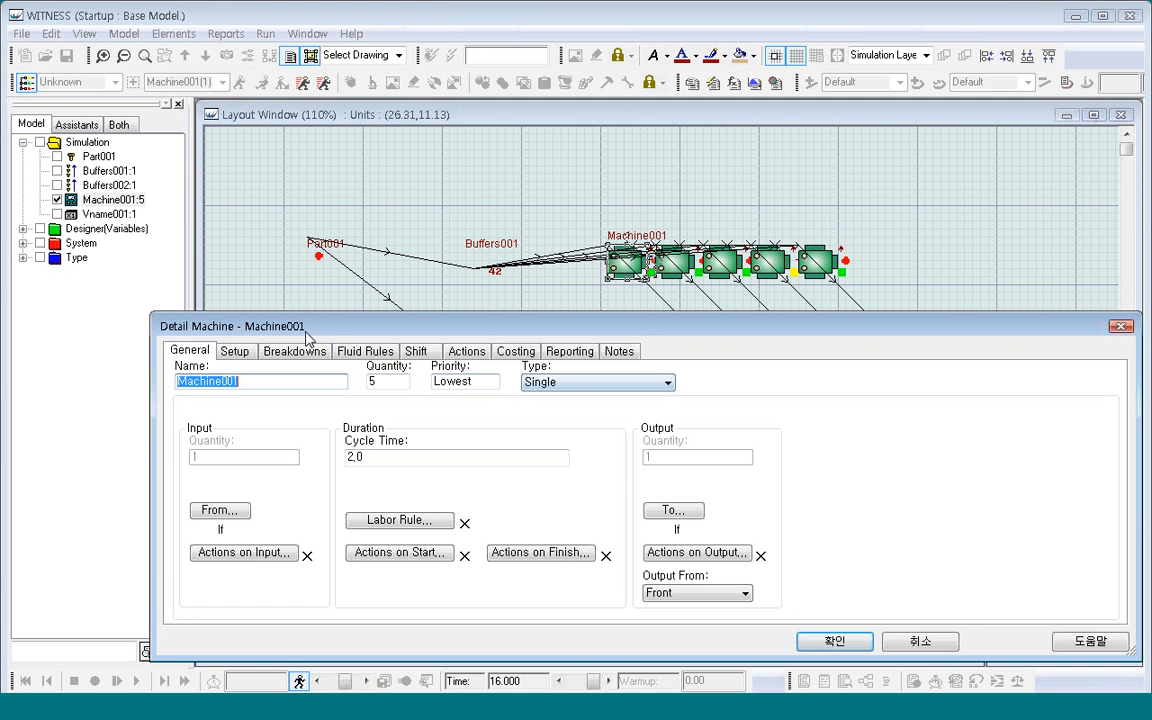
click(563, 558)
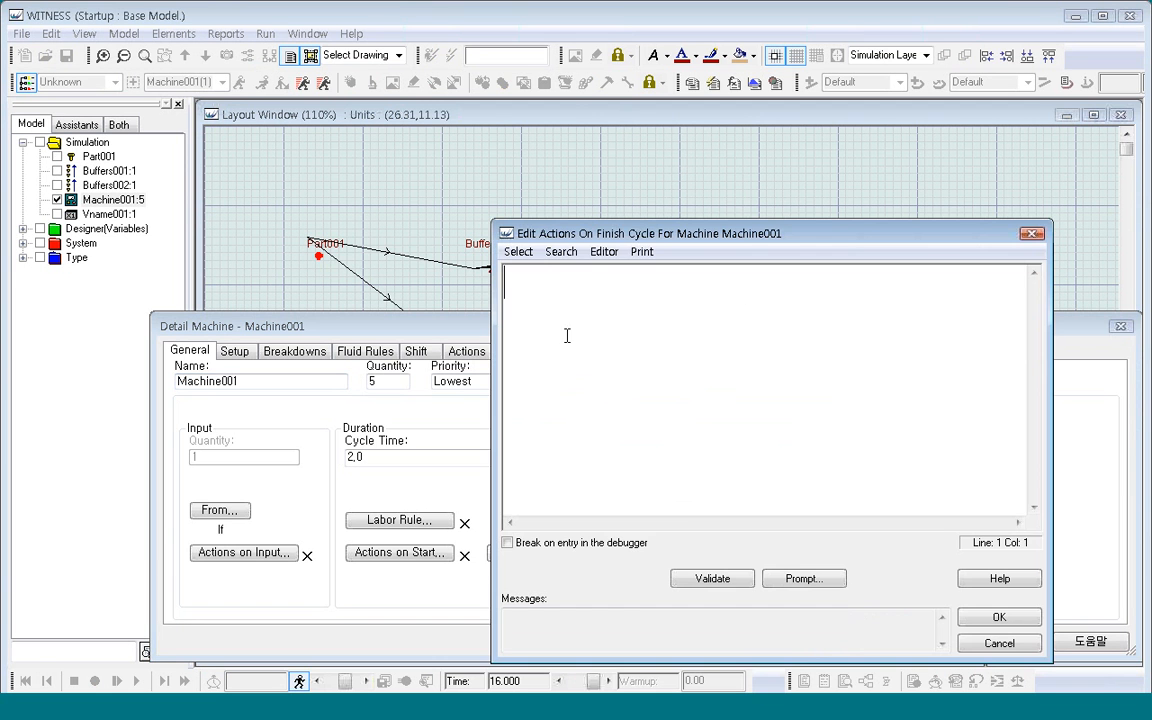
right_click(568, 302)
click(625, 376)
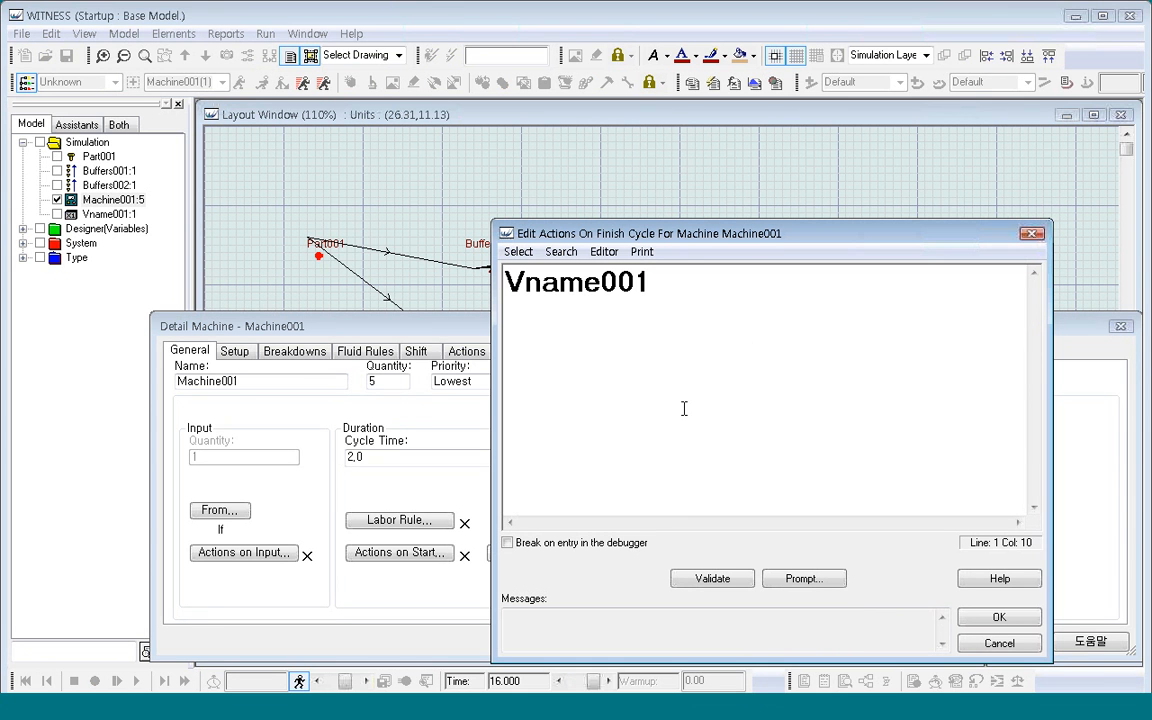
text(= elemen)
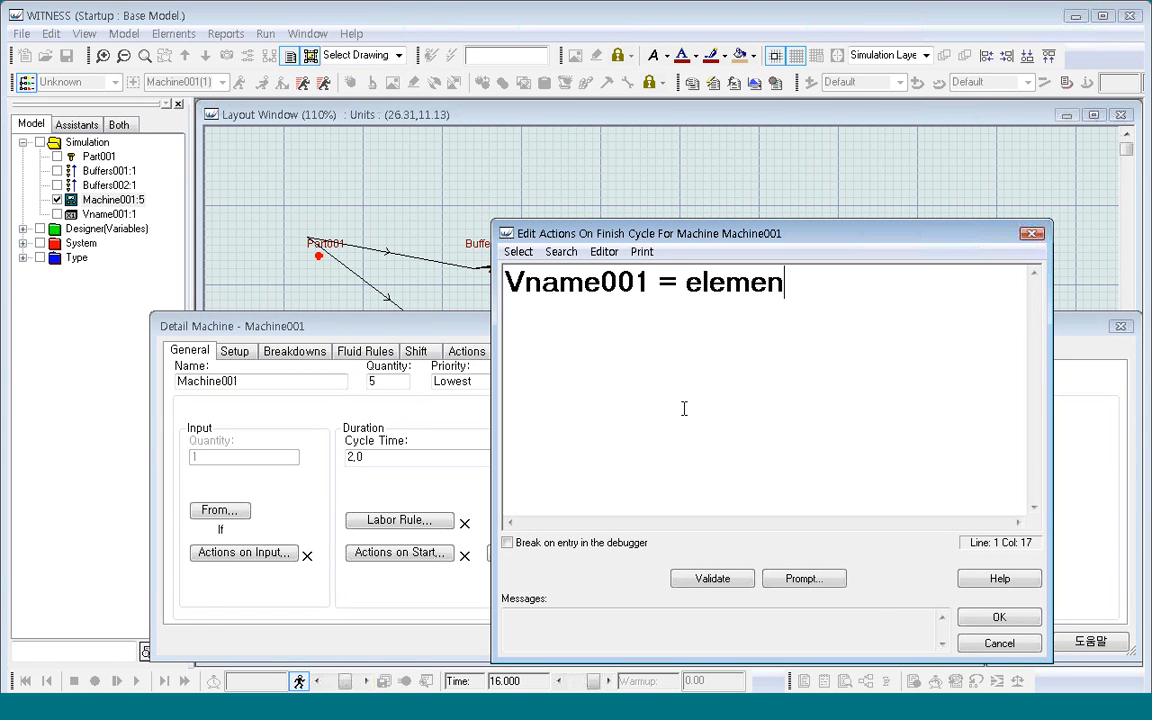
text(t)
click(740, 580)
click(998, 617)
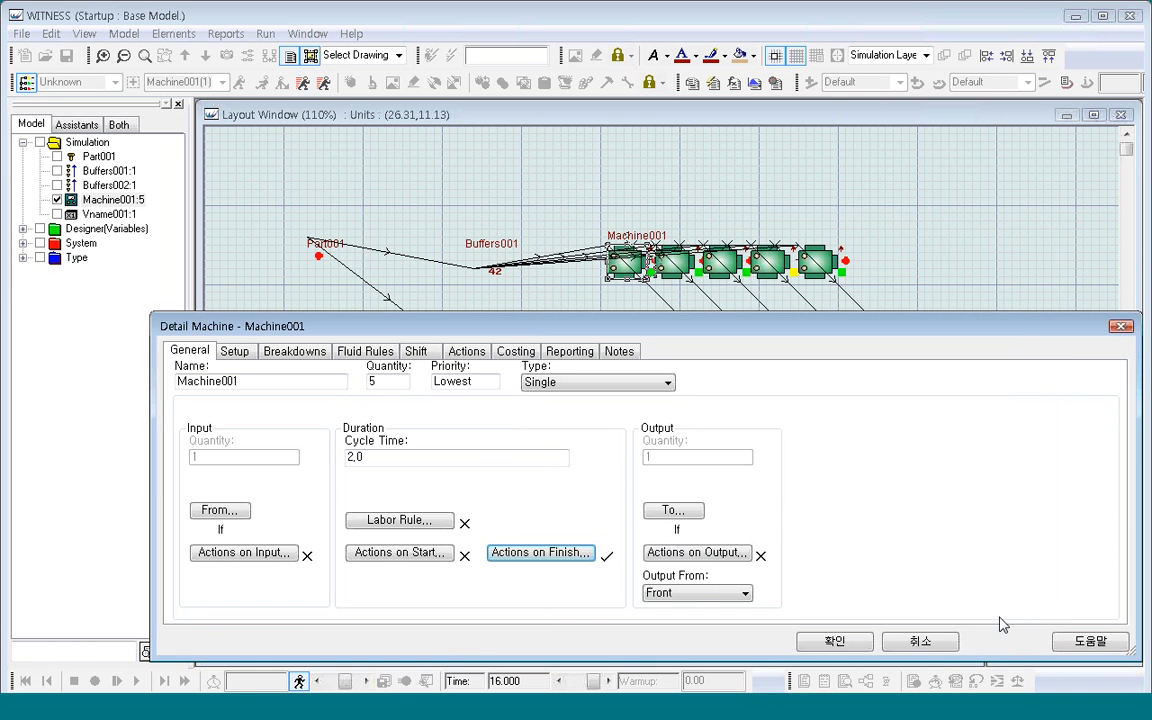
click(835, 641)
Step: Reset the model and run it in step mode to about time 3
click(582, 314)
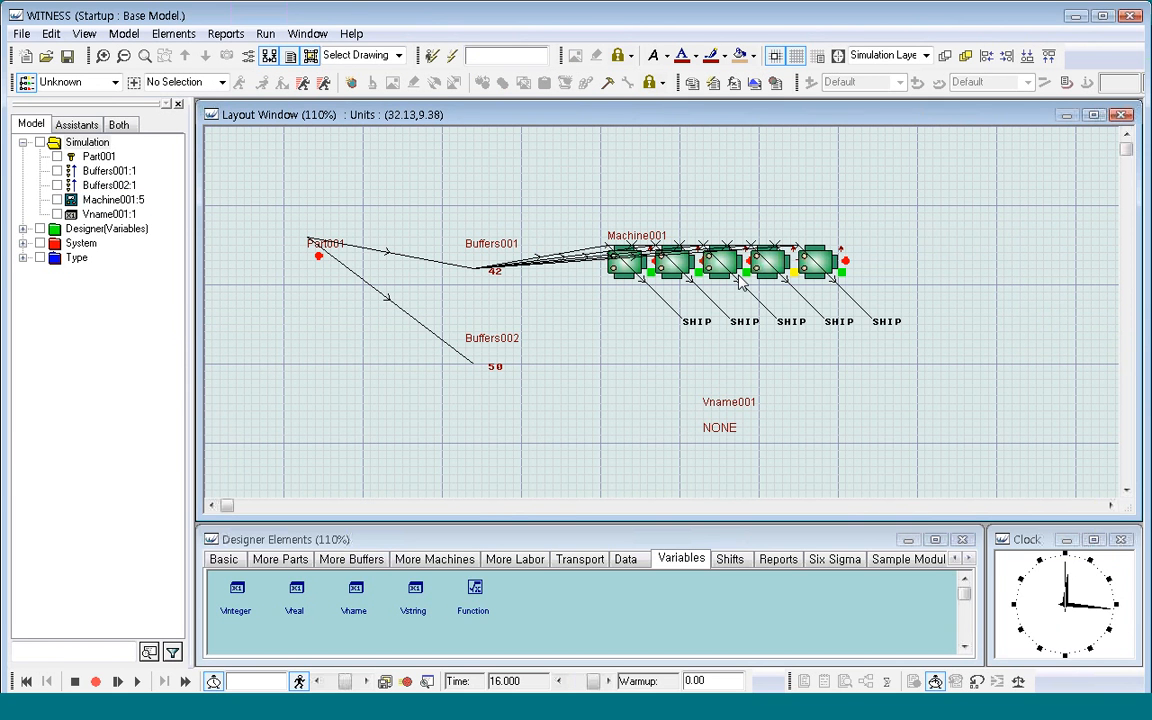
click(731, 437)
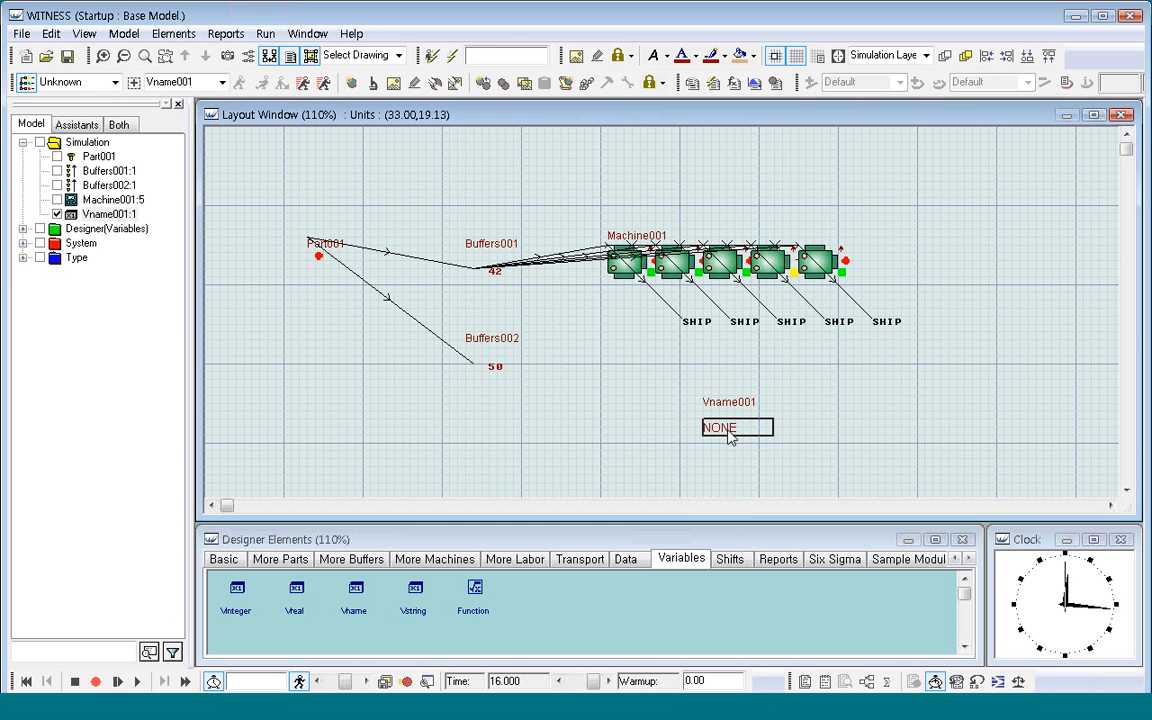
click(26, 681)
click(116, 681)
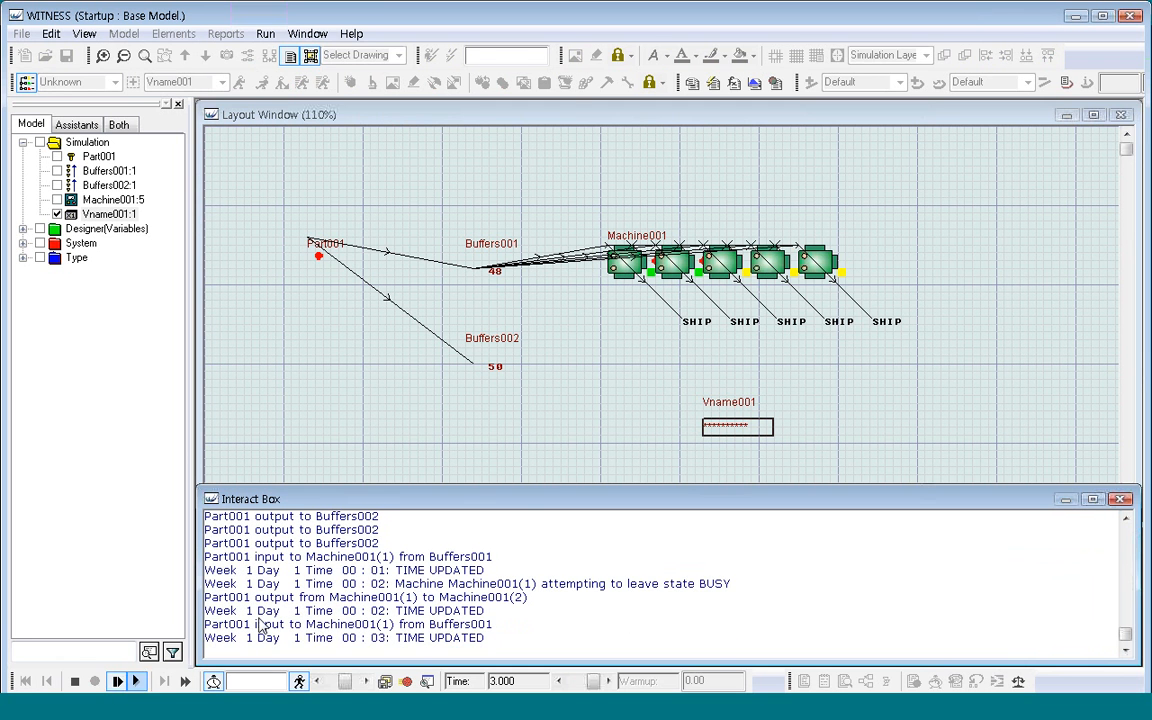
click(75, 683)
Step: Redraw the Vname001 value display with a field width of 19 and font size 20
right_click(752, 426)
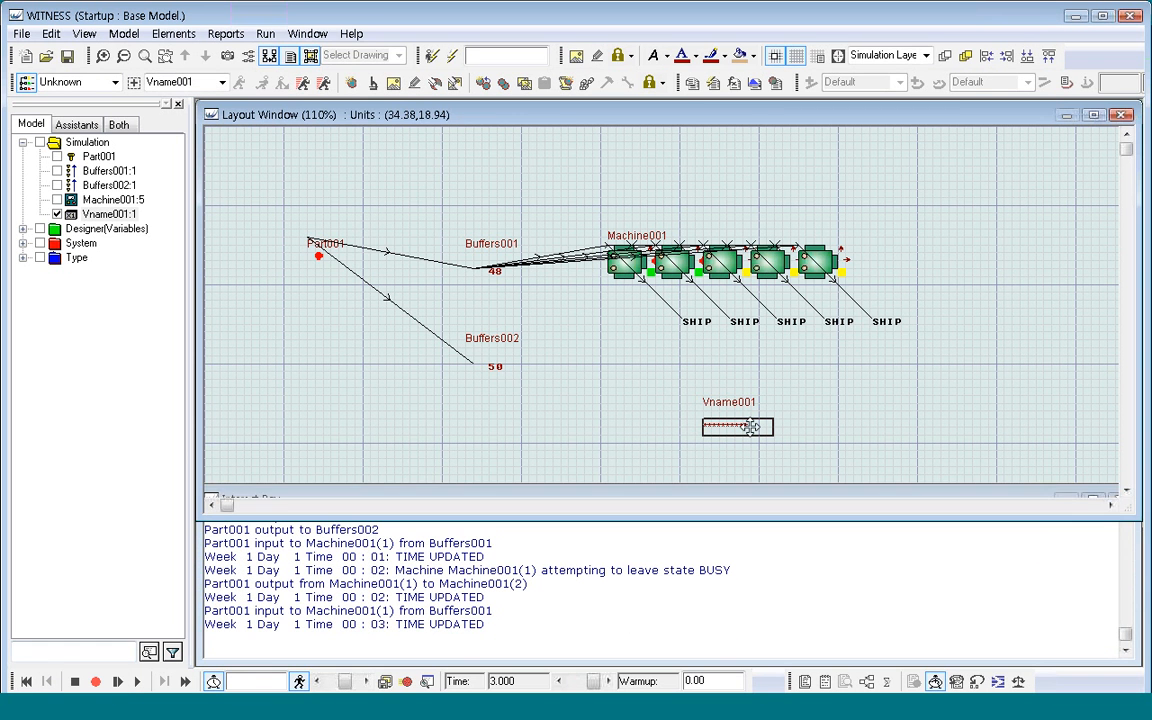
click(817, 150)
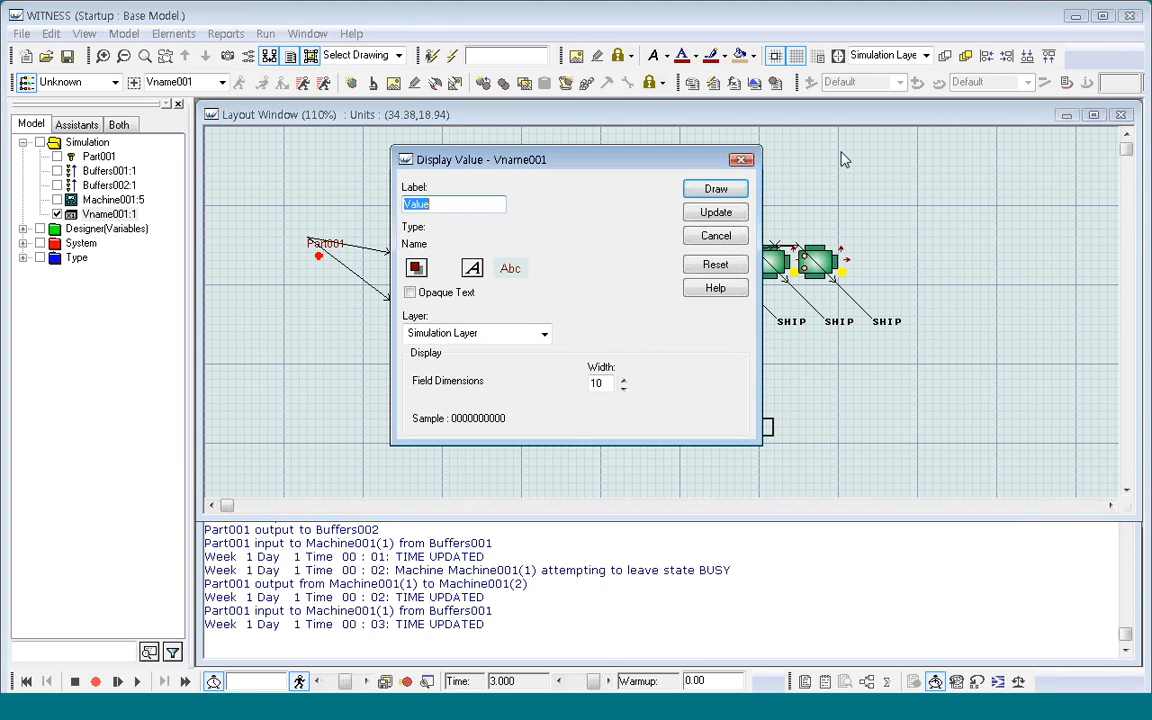
click(625, 378)
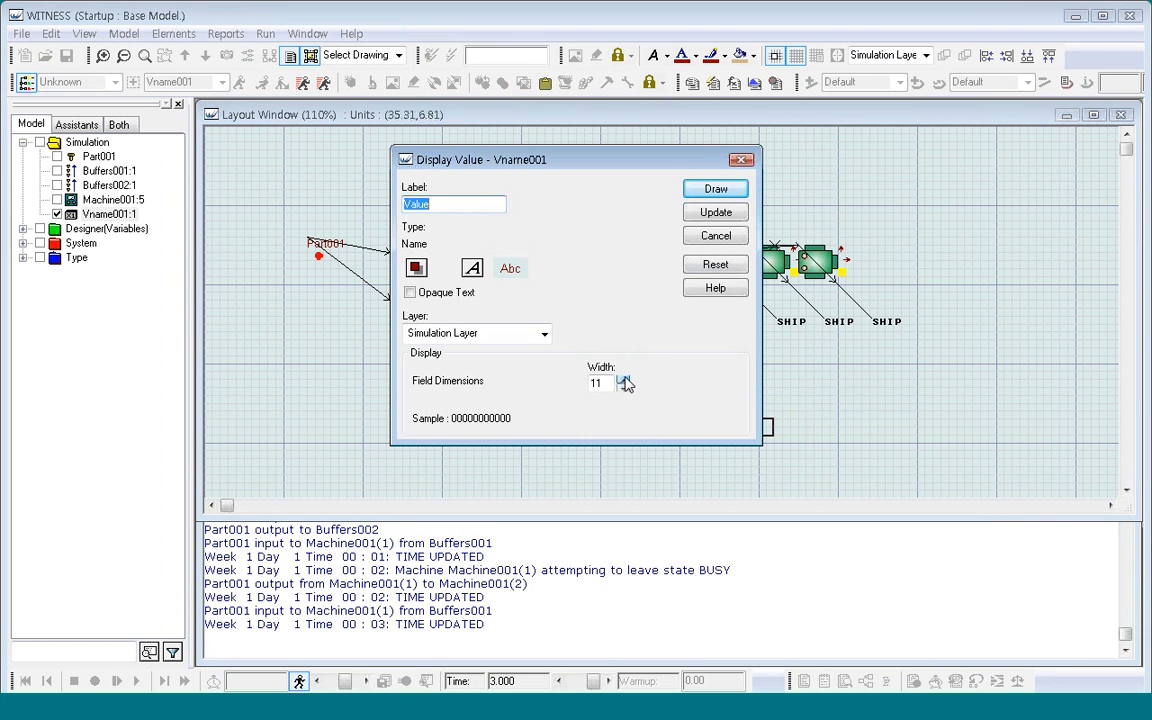
click(472, 268)
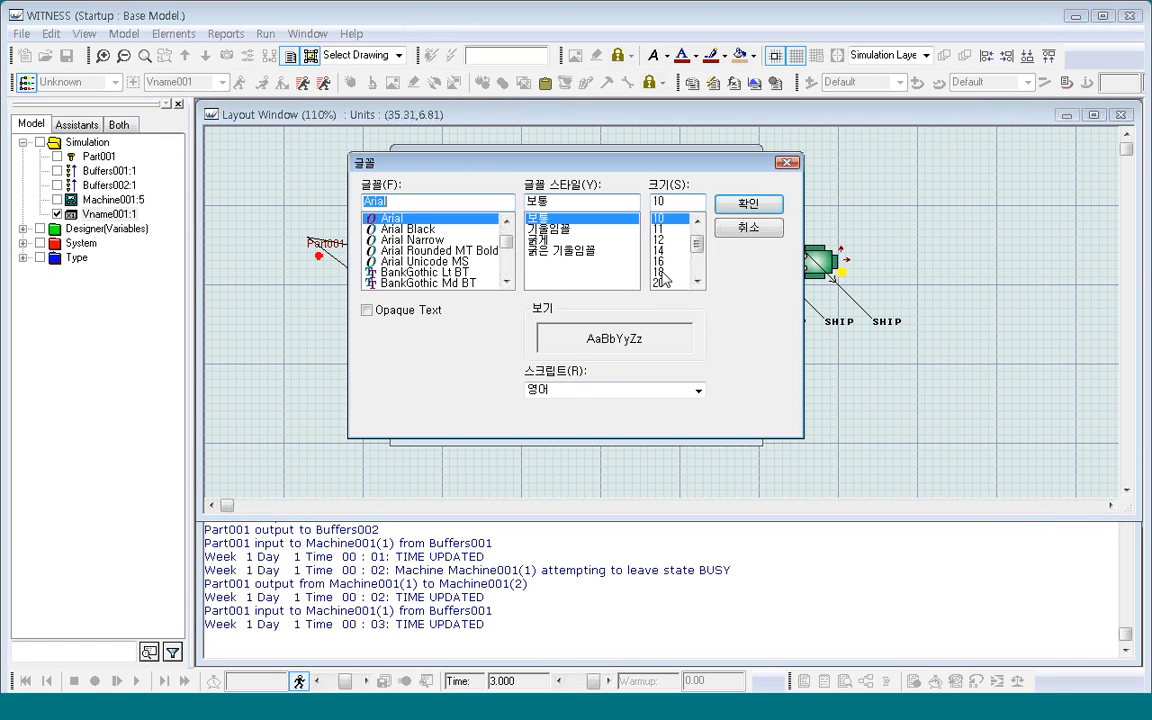
click(658, 283)
click(764, 205)
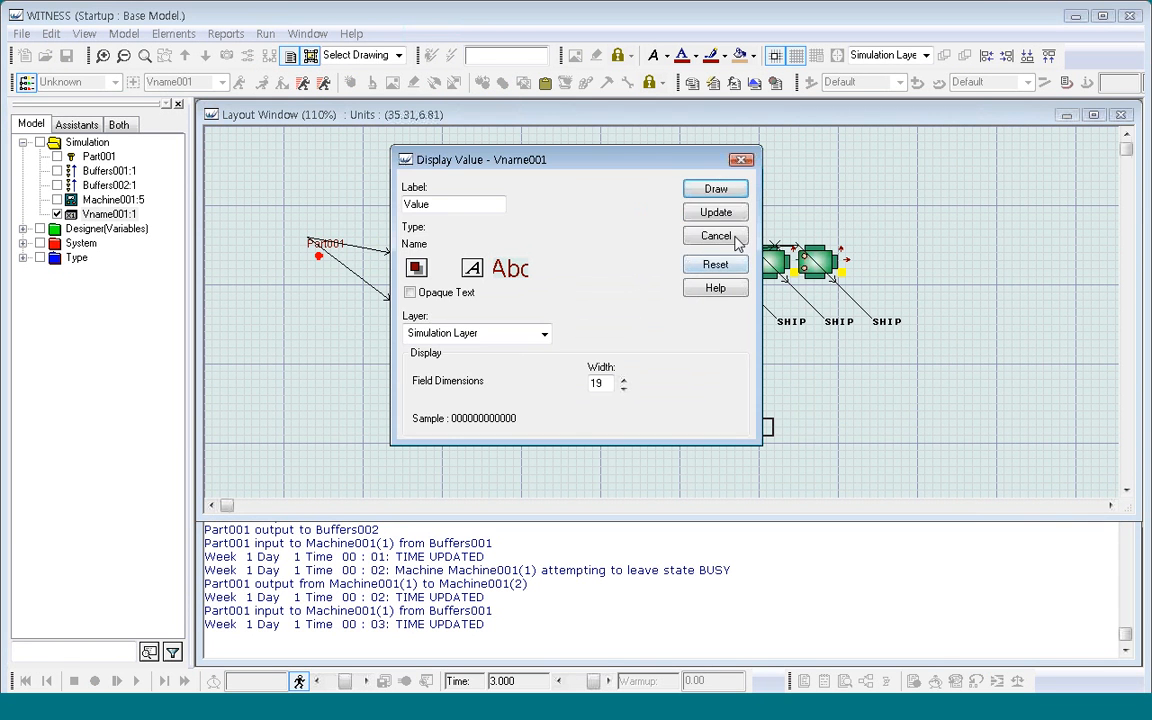
click(722, 188)
click(988, 357)
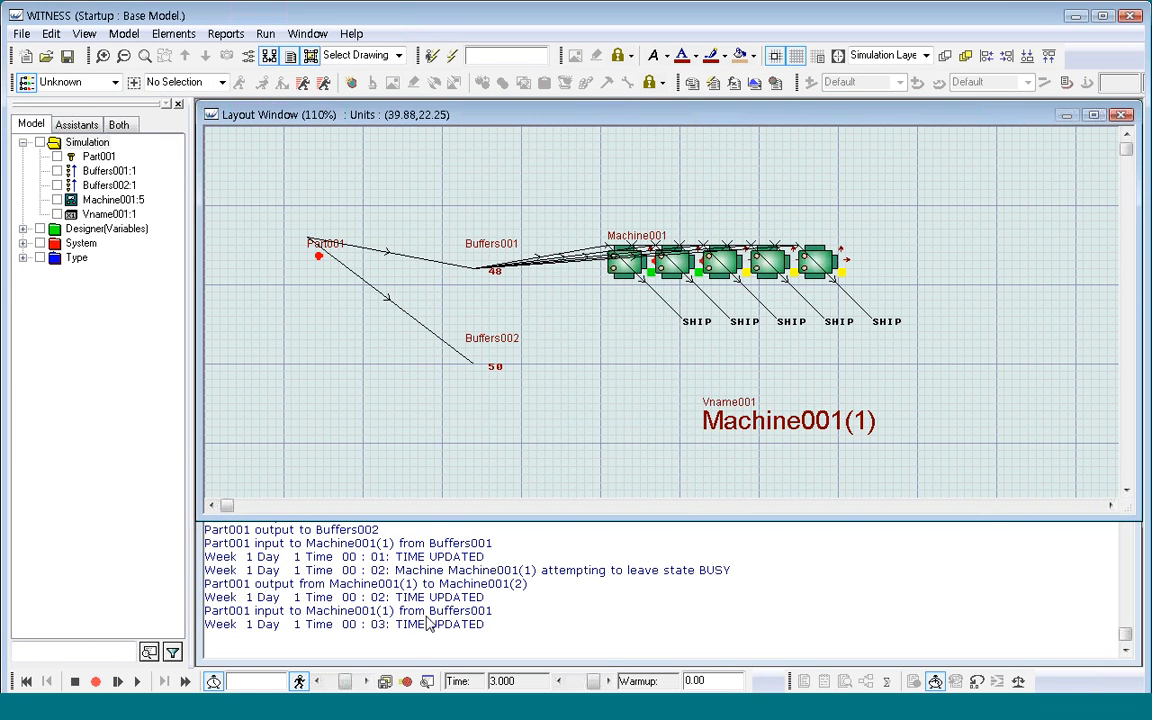
Step: Continue the step-mode run to time 6, stop it, and reset the model
click(118, 683)
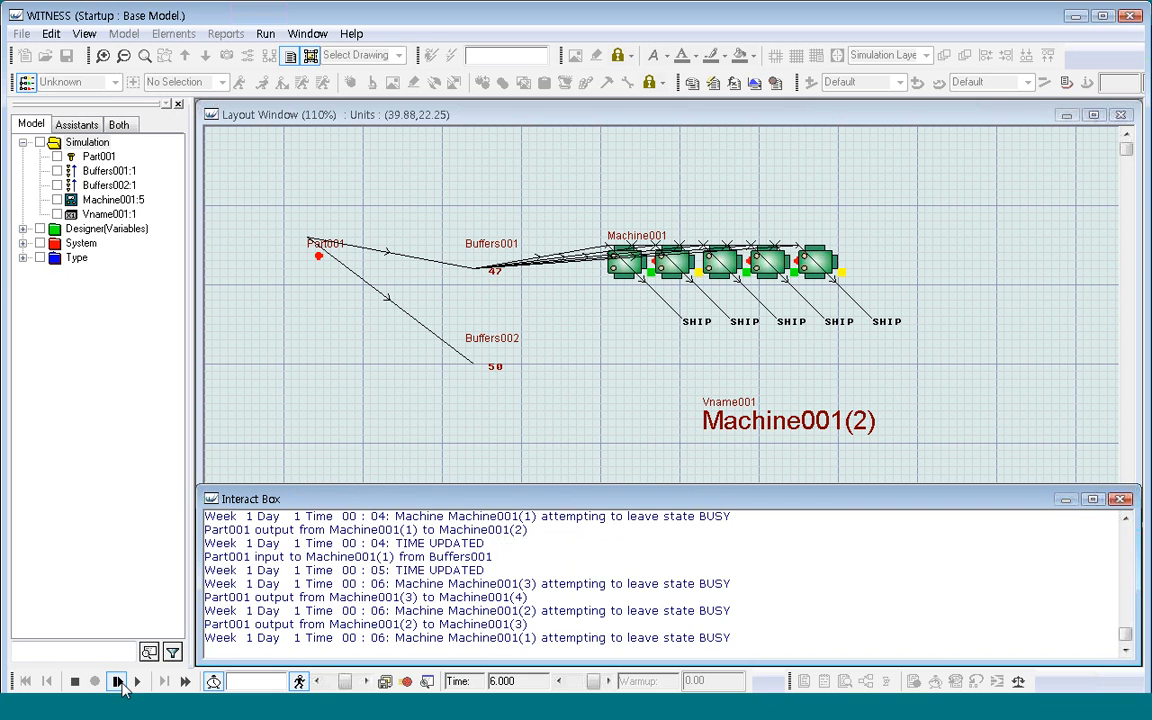
click(74, 683)
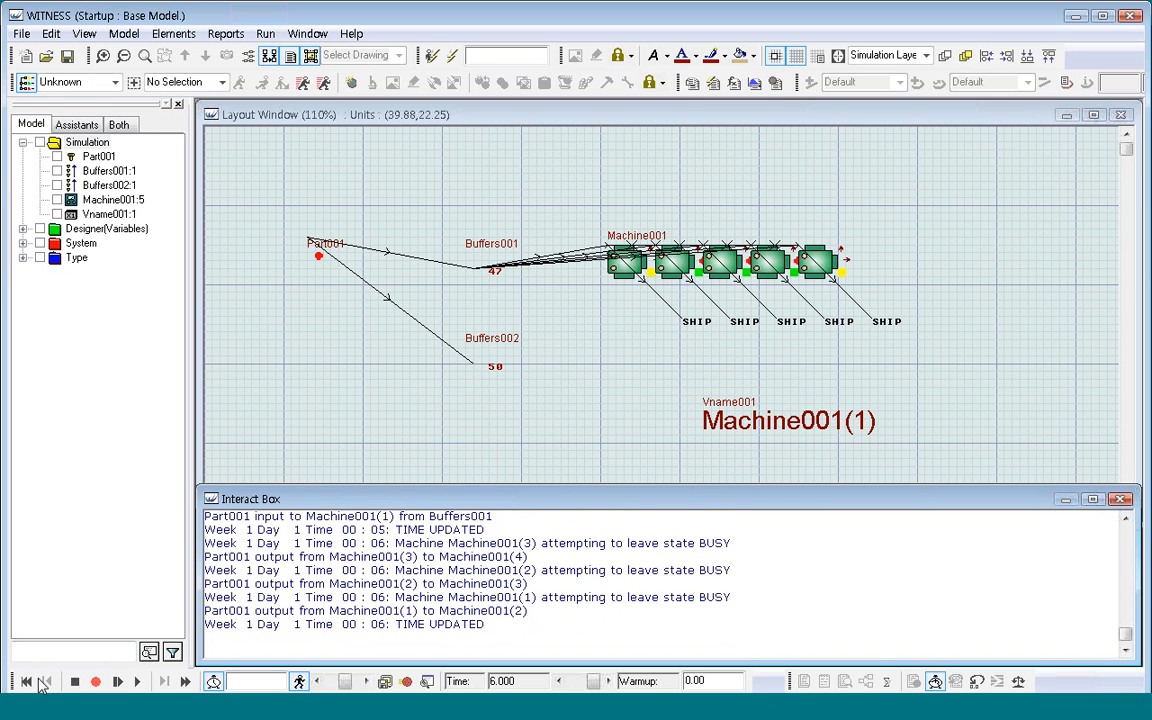
click(26, 681)
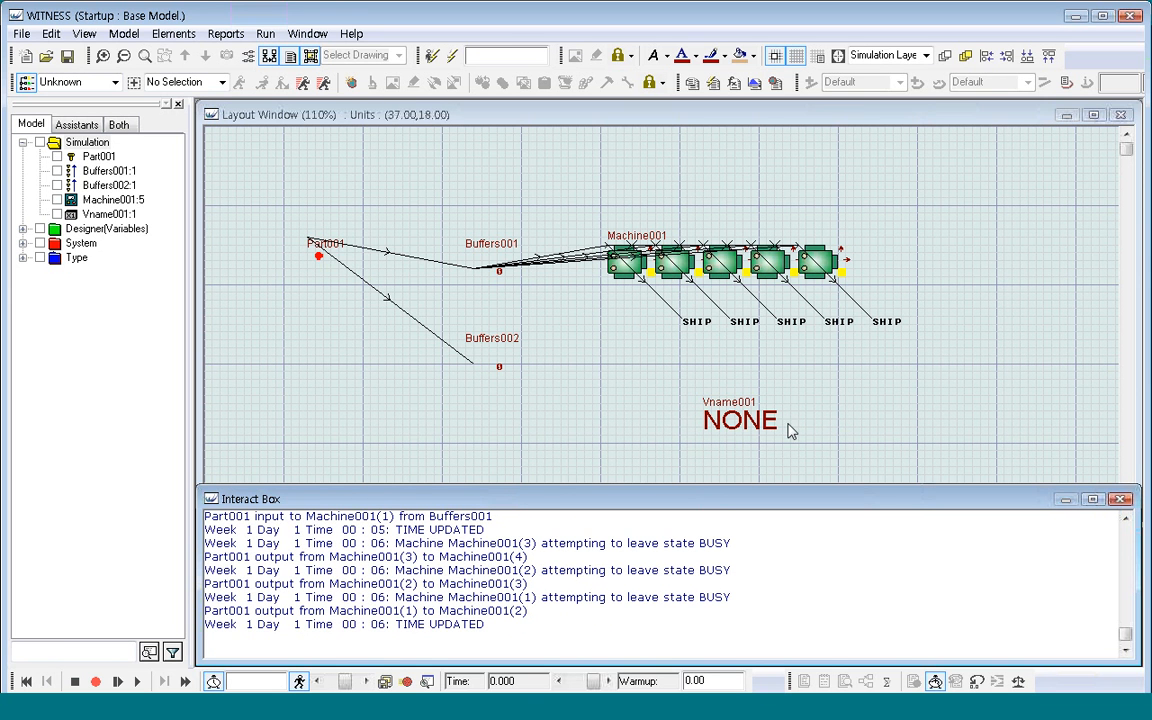
Step: Run the model in step mode from the start to time 4, close the Interact Box, and stop the run
click(118, 681)
click(118, 681)
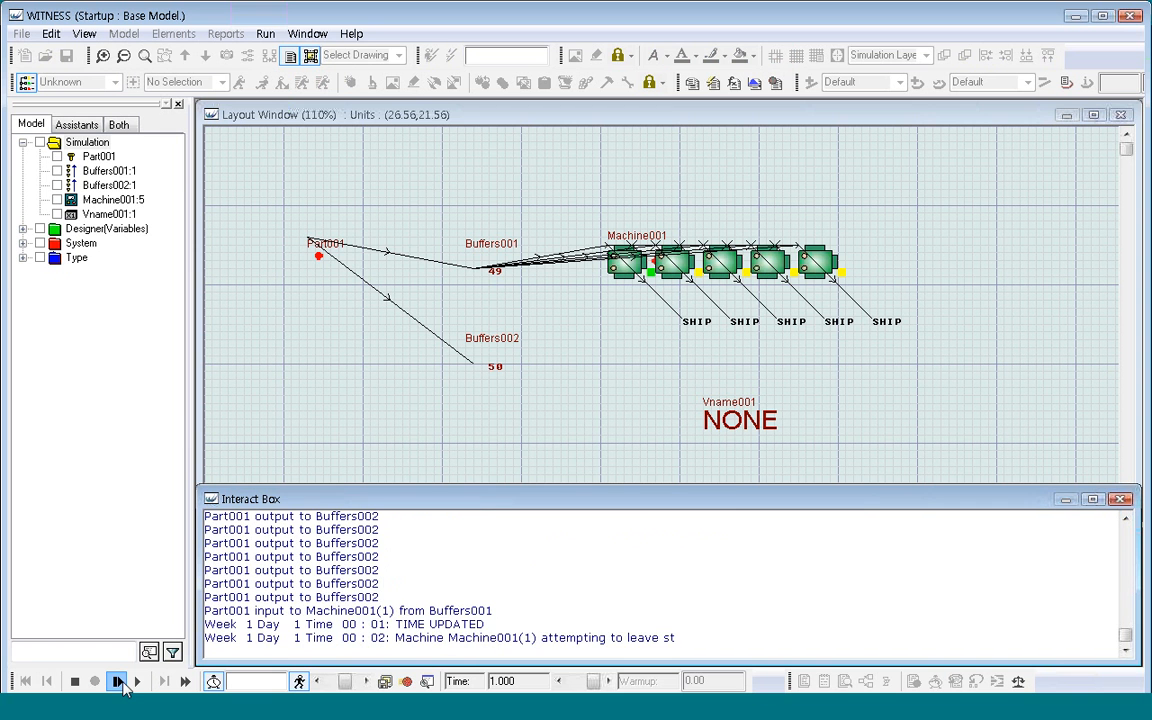
click(118, 681)
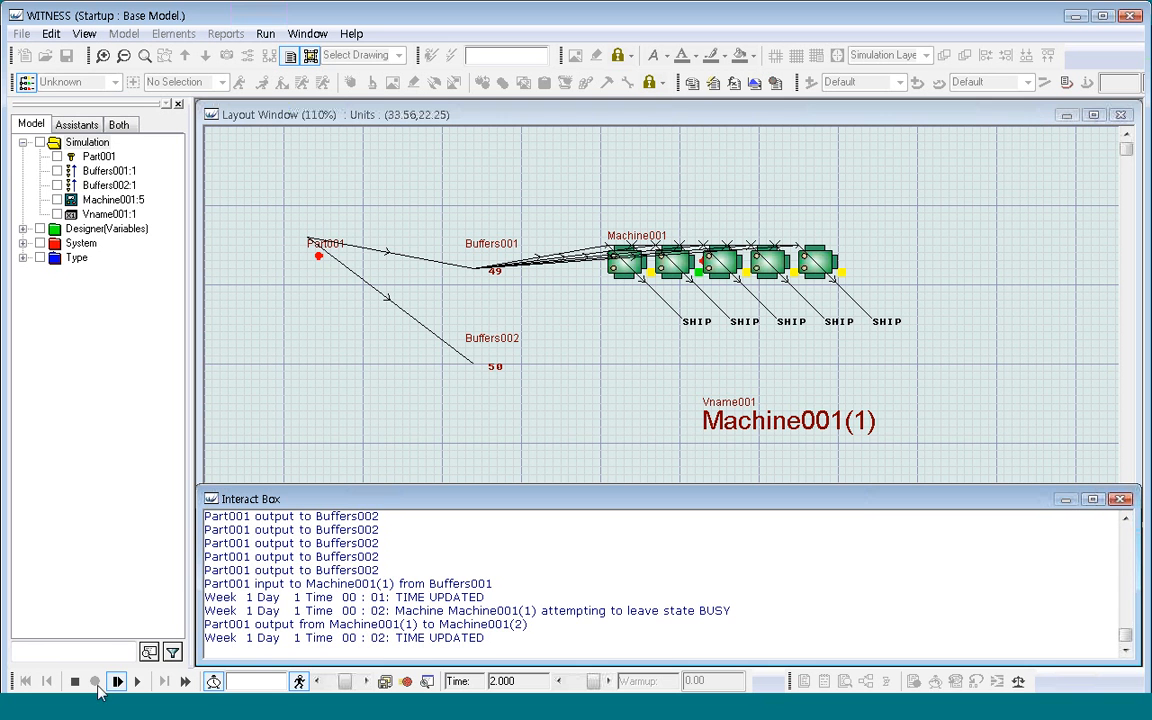
click(118, 681)
click(118, 681)
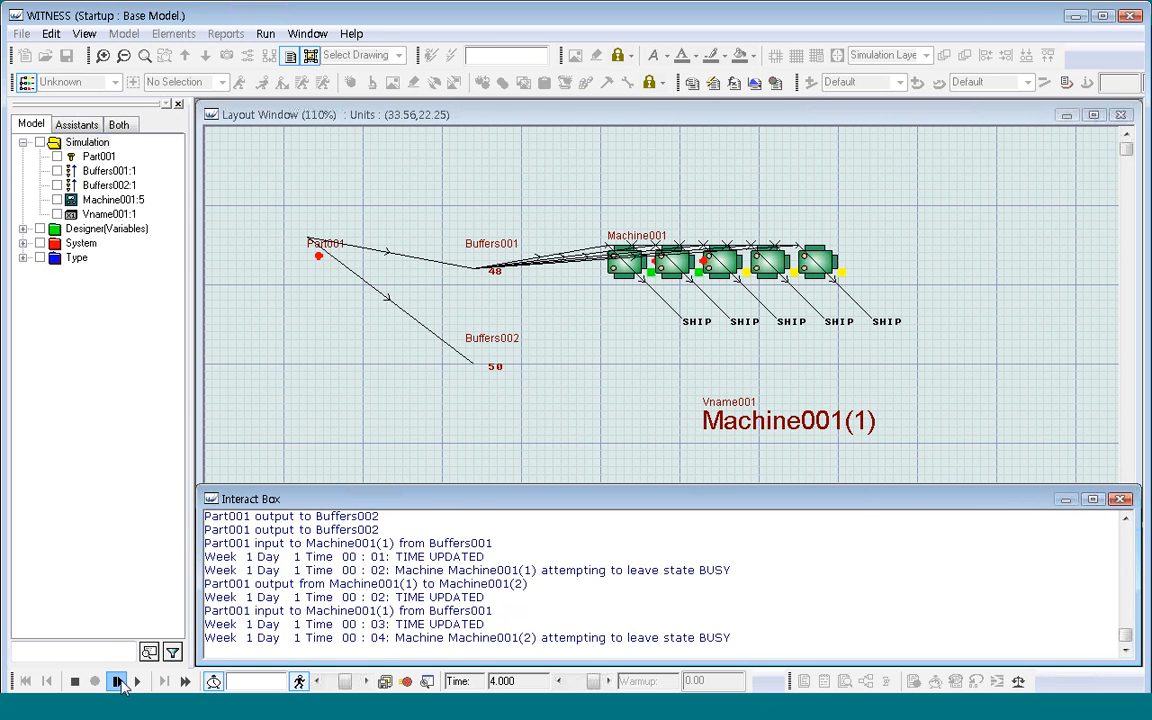
click(118, 681)
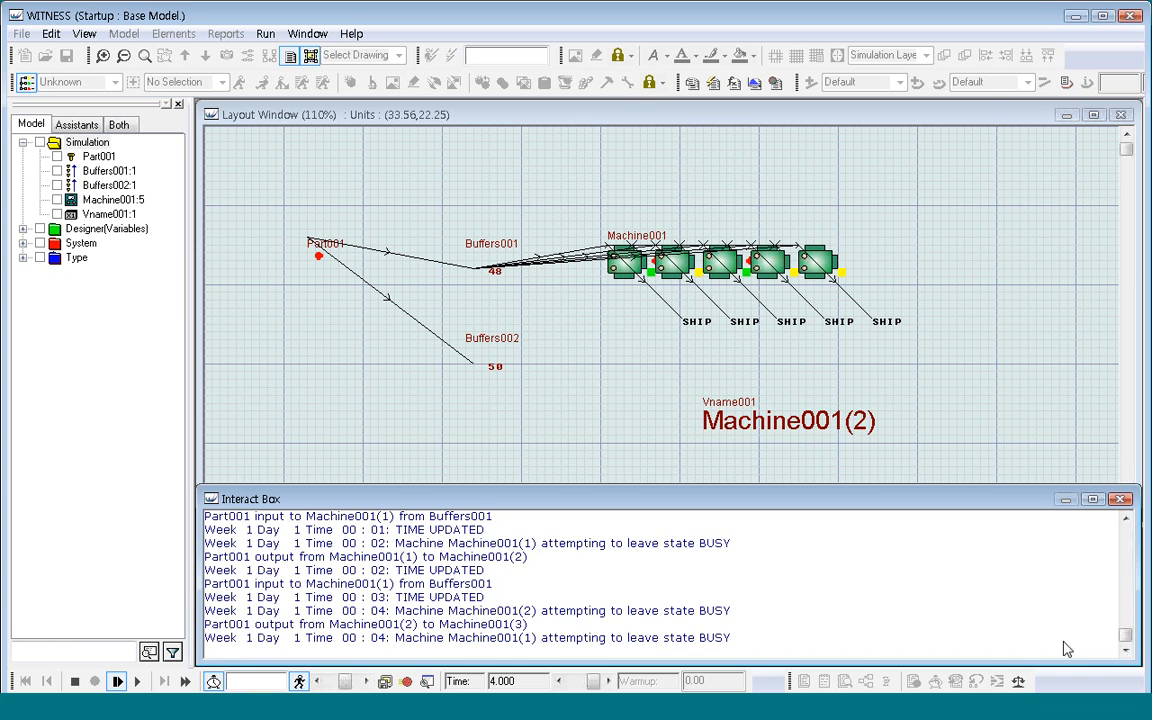
click(1120, 499)
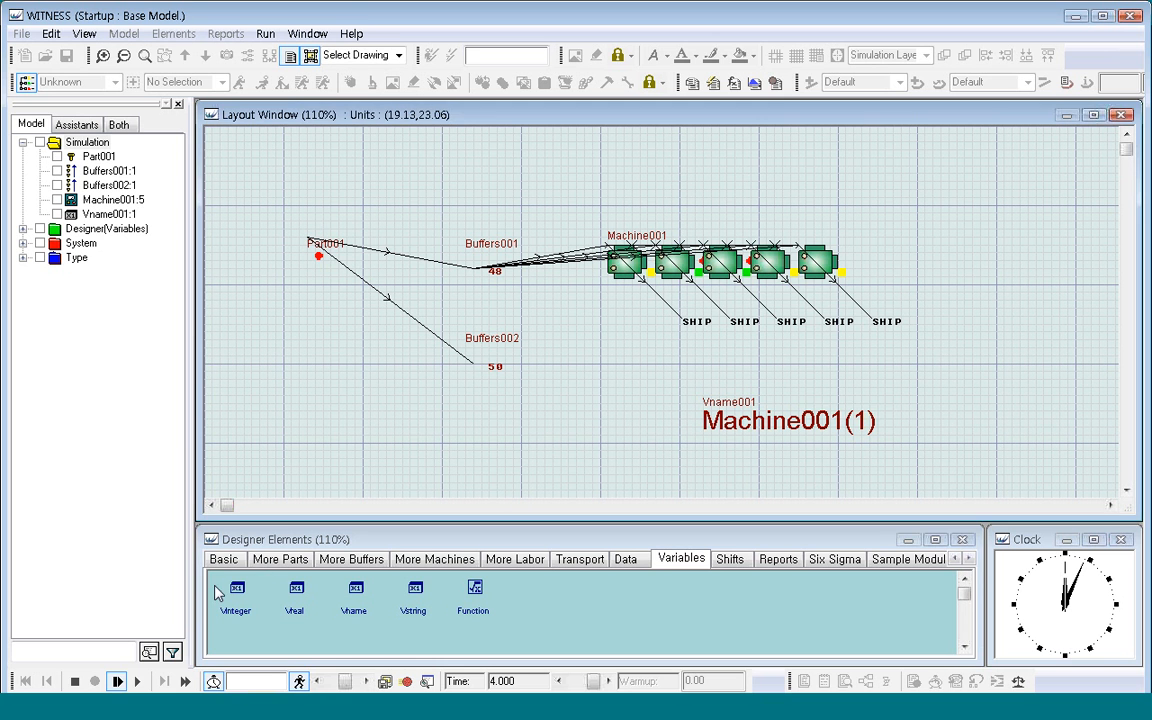
click(75, 681)
Step: Add a basic machine to the right of the Machine001 row and set its quantity to 2
click(223, 558)
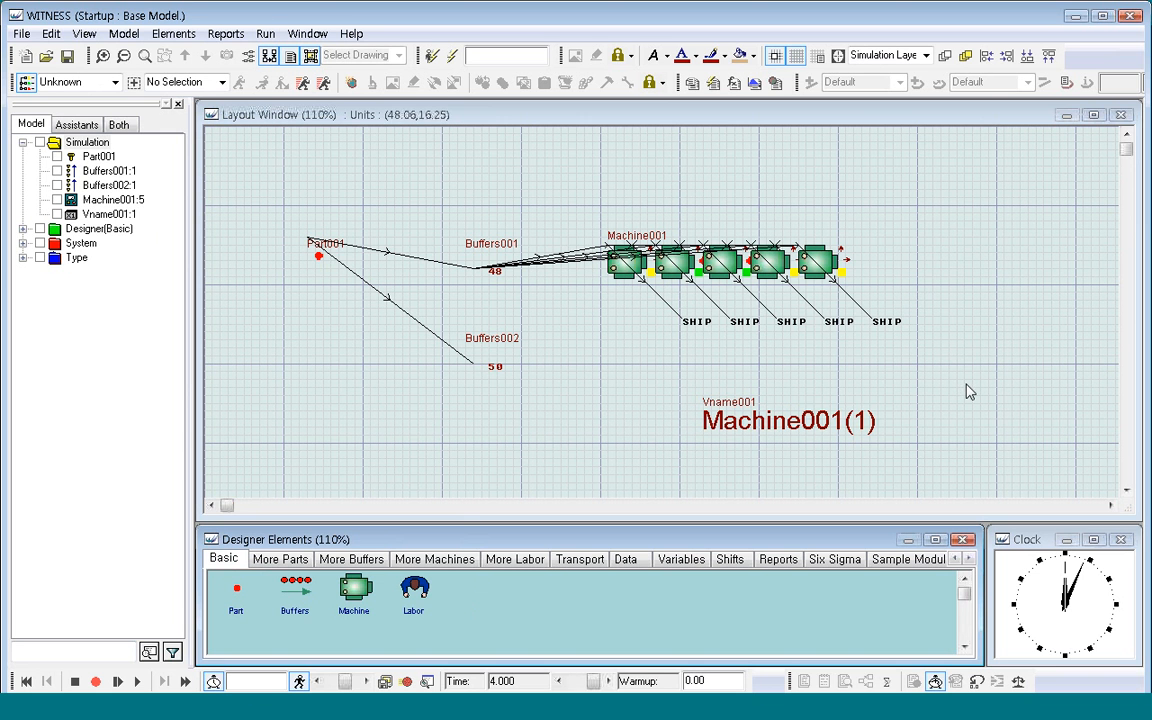
click(350, 593)
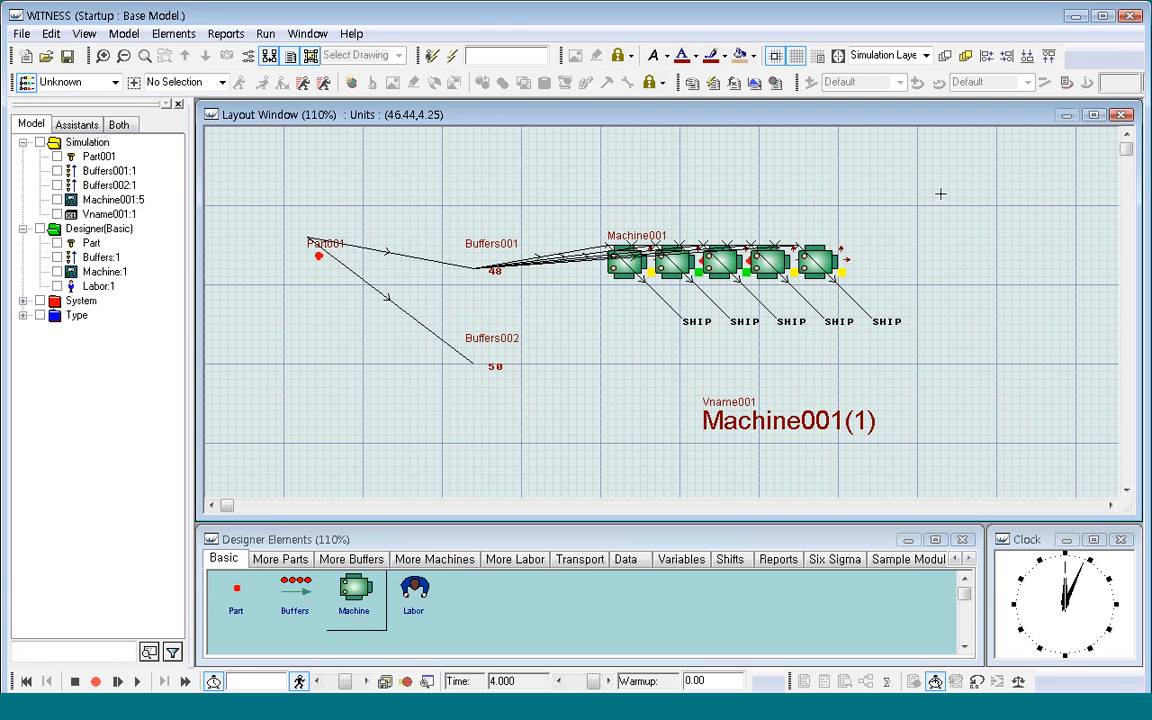
click(942, 200)
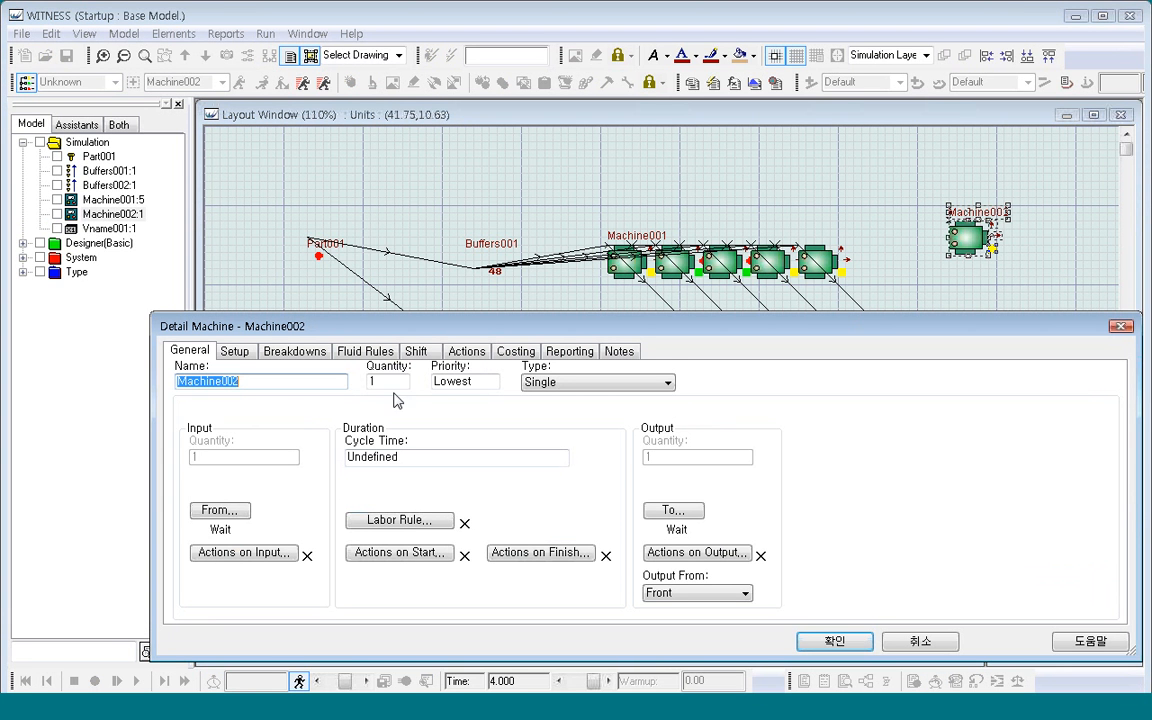
double_click(375, 381)
text(2)
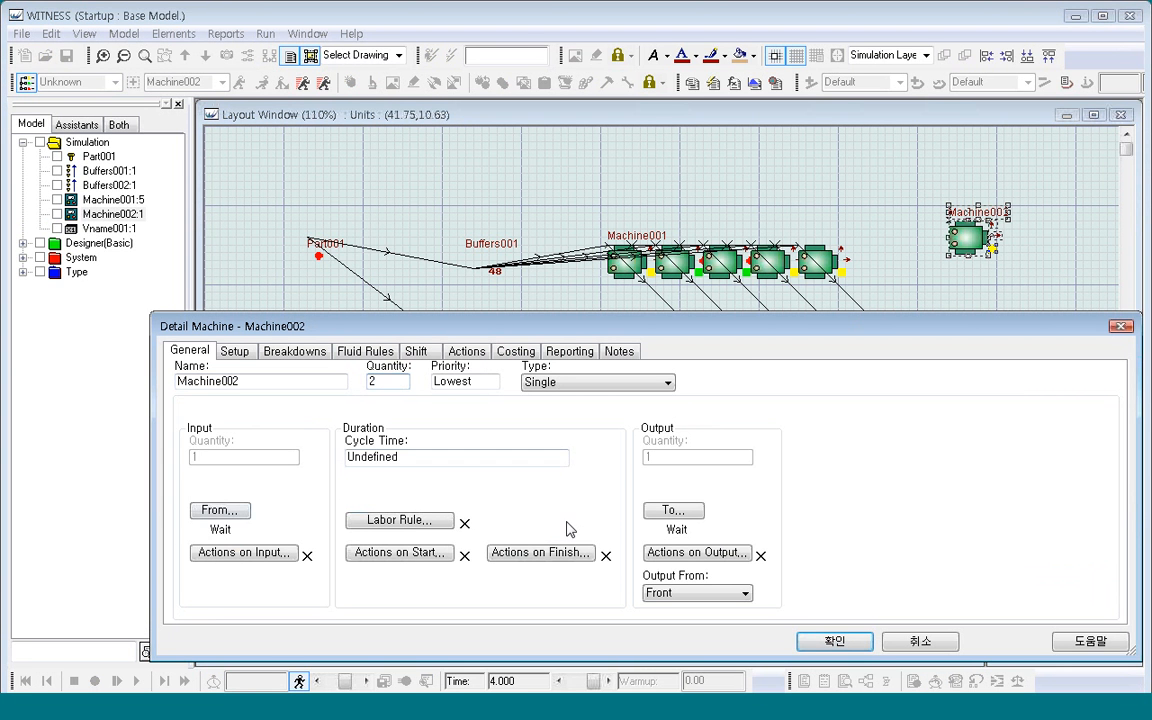
click(834, 641)
click(989, 356)
click(978, 257)
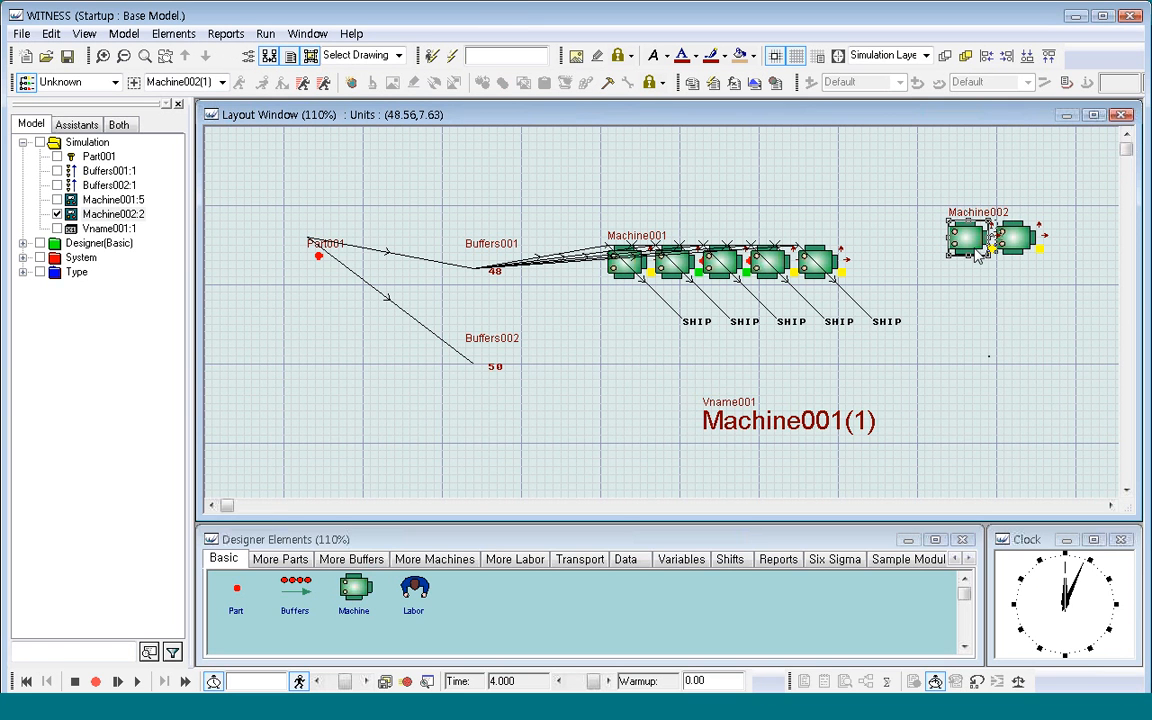
click(1015, 242)
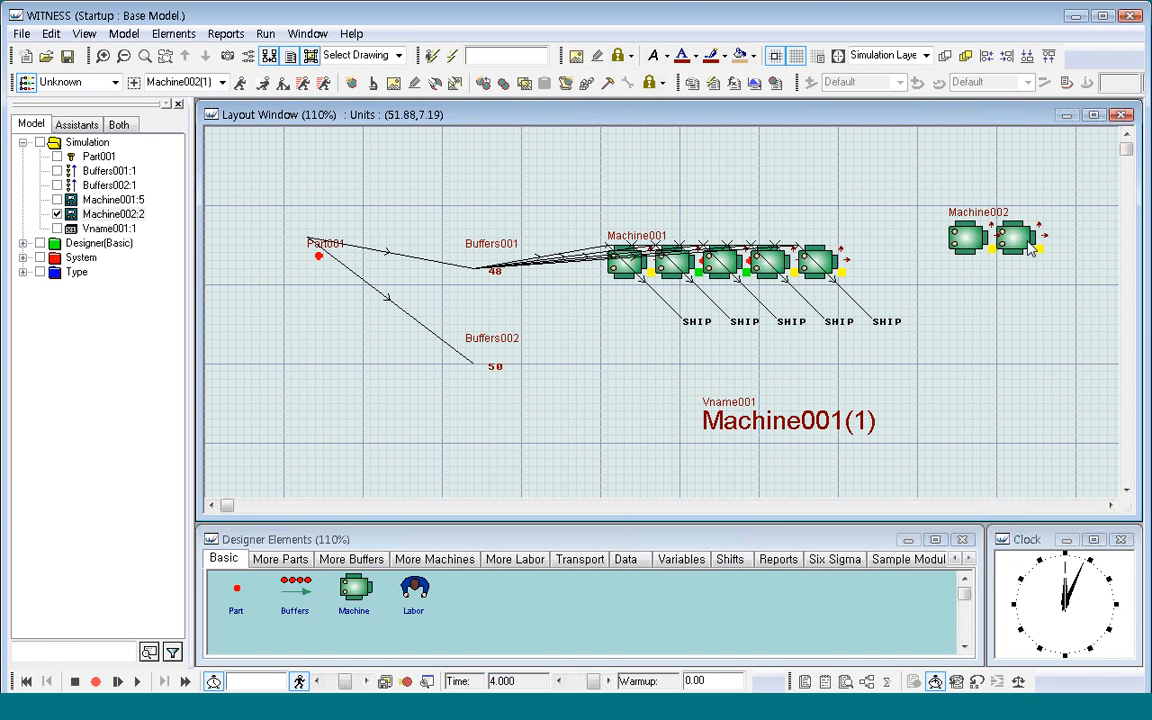
click(944, 301)
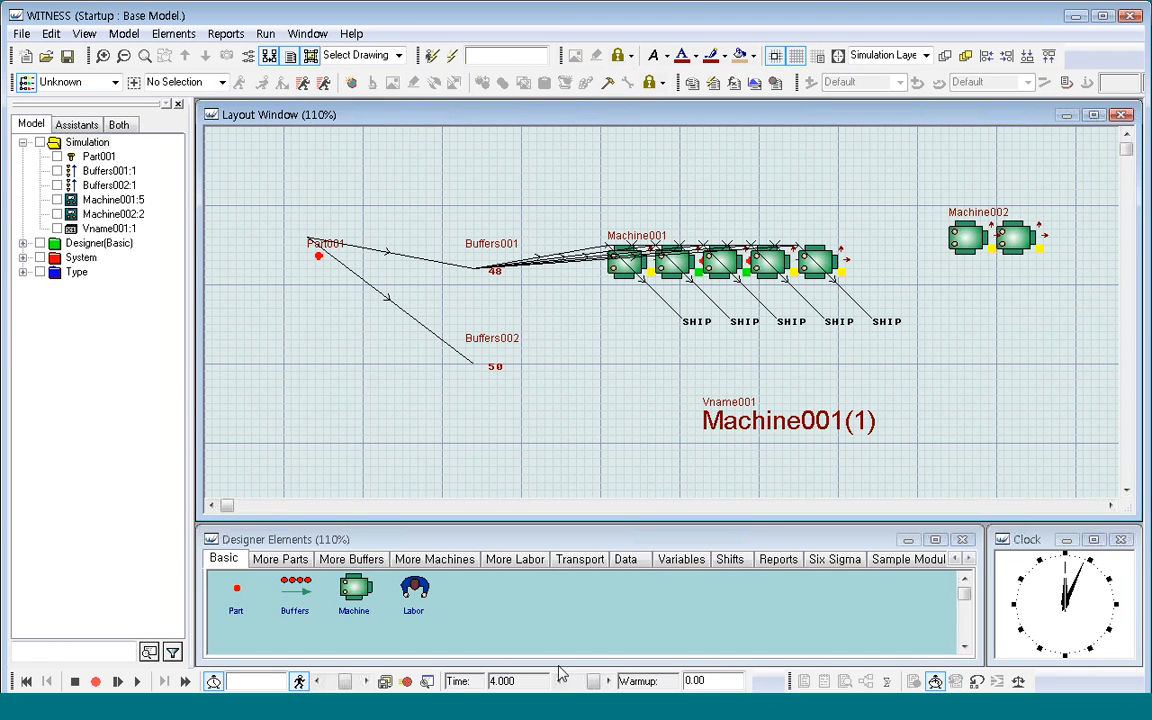
Step: Add a single machine below Machine002 and place a clone of it directly underneath, aligned with it
click(359, 597)
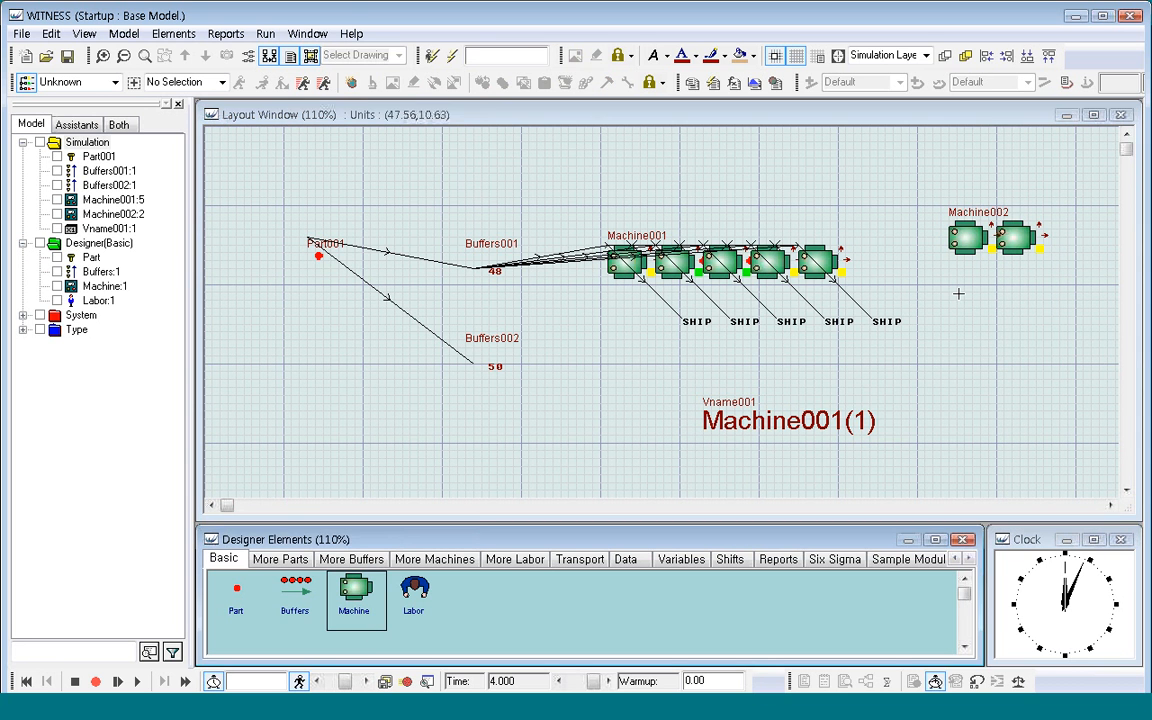
click(983, 335)
right_click(981, 341)
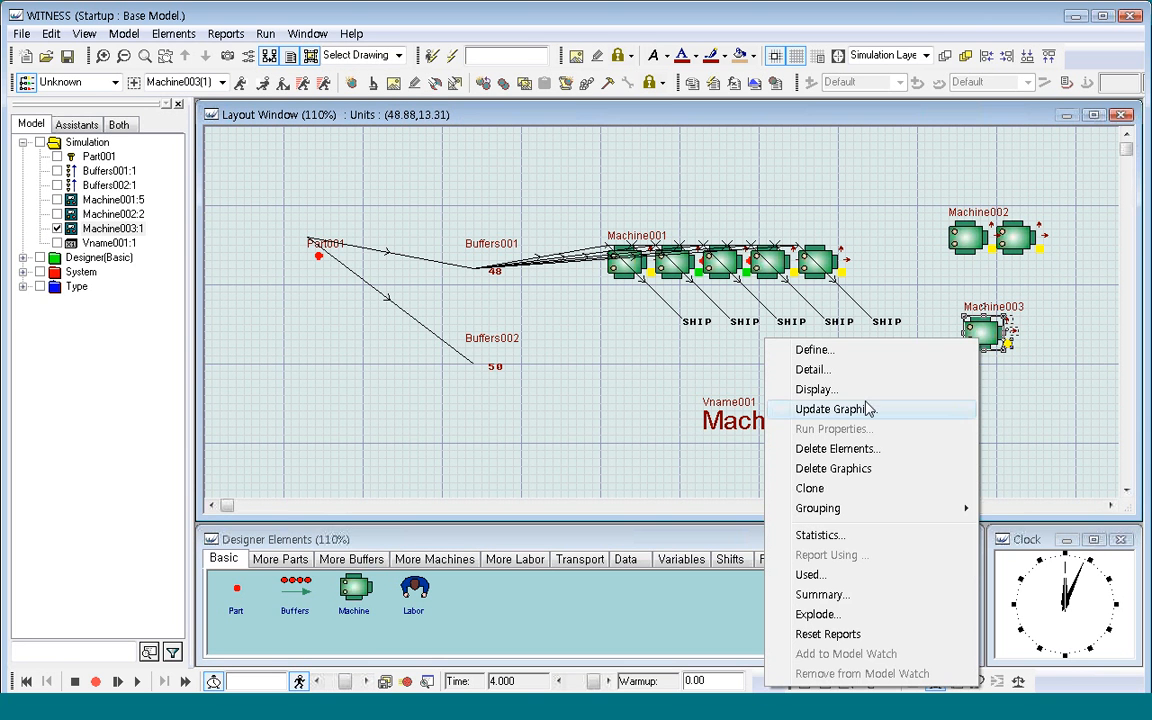
click(852, 496)
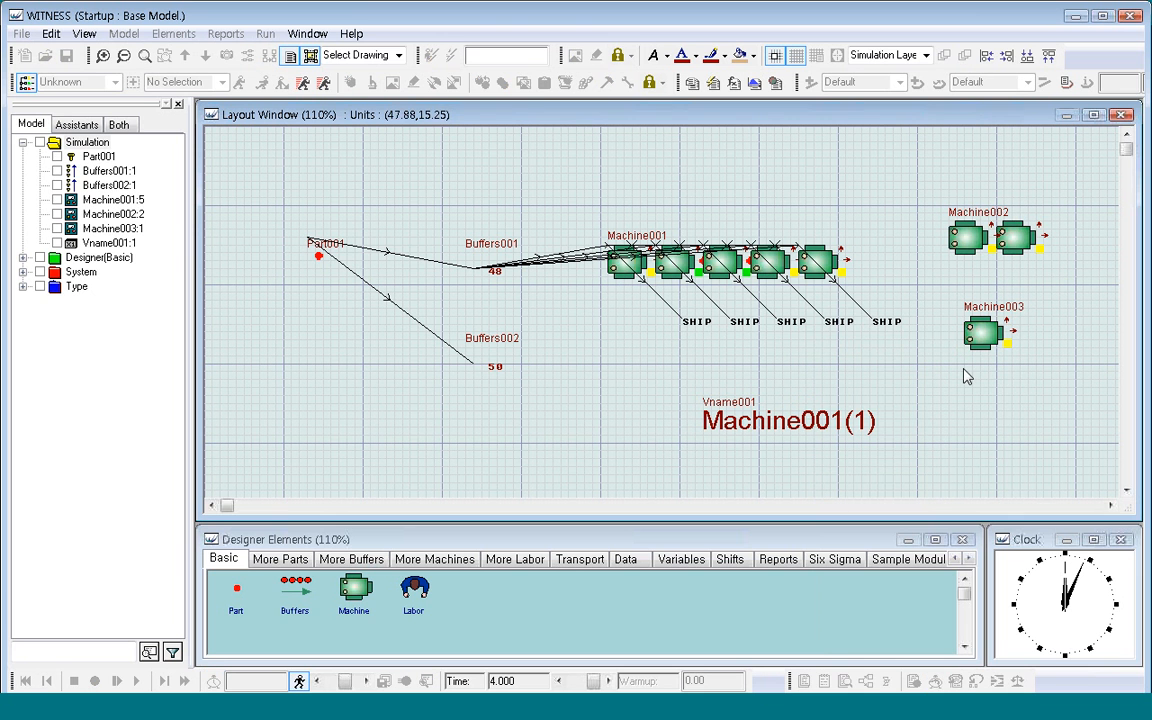
click(990, 408)
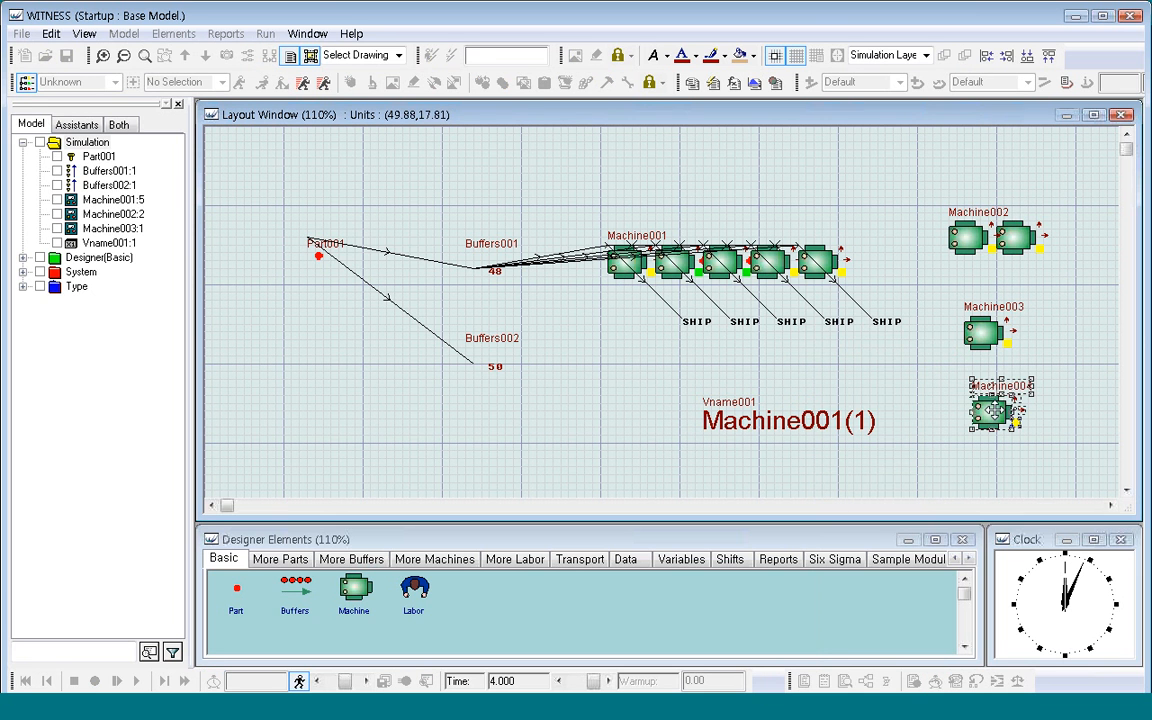
click(1045, 451)
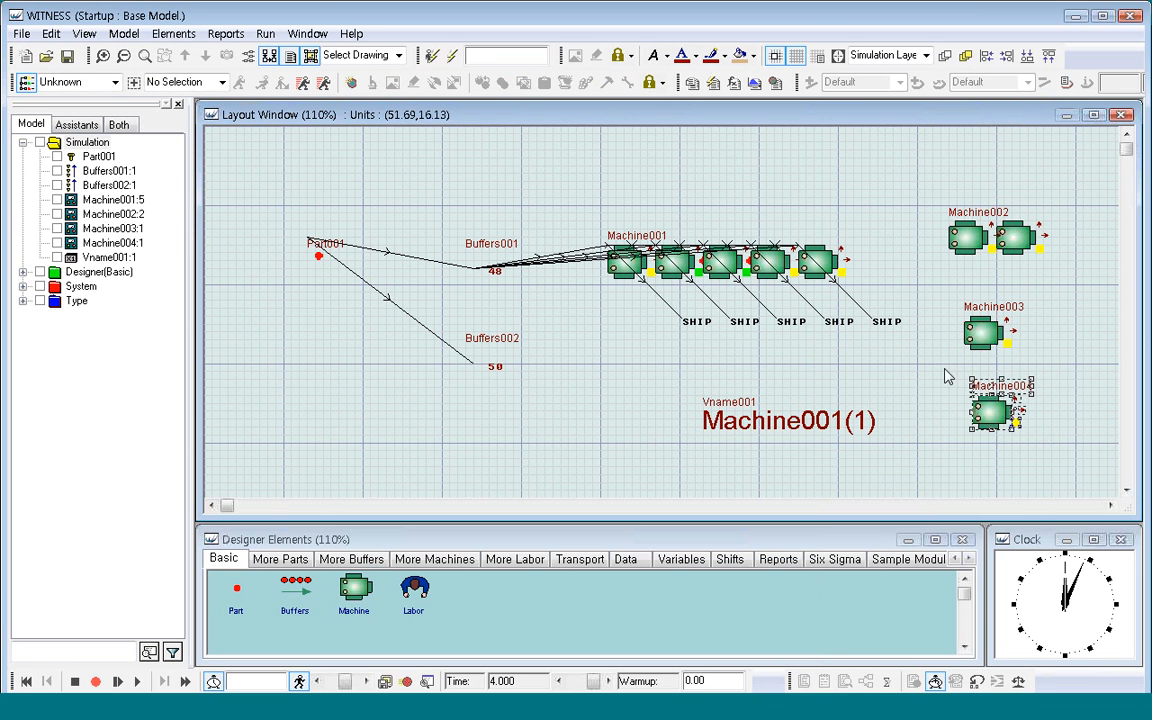
click(988, 405)
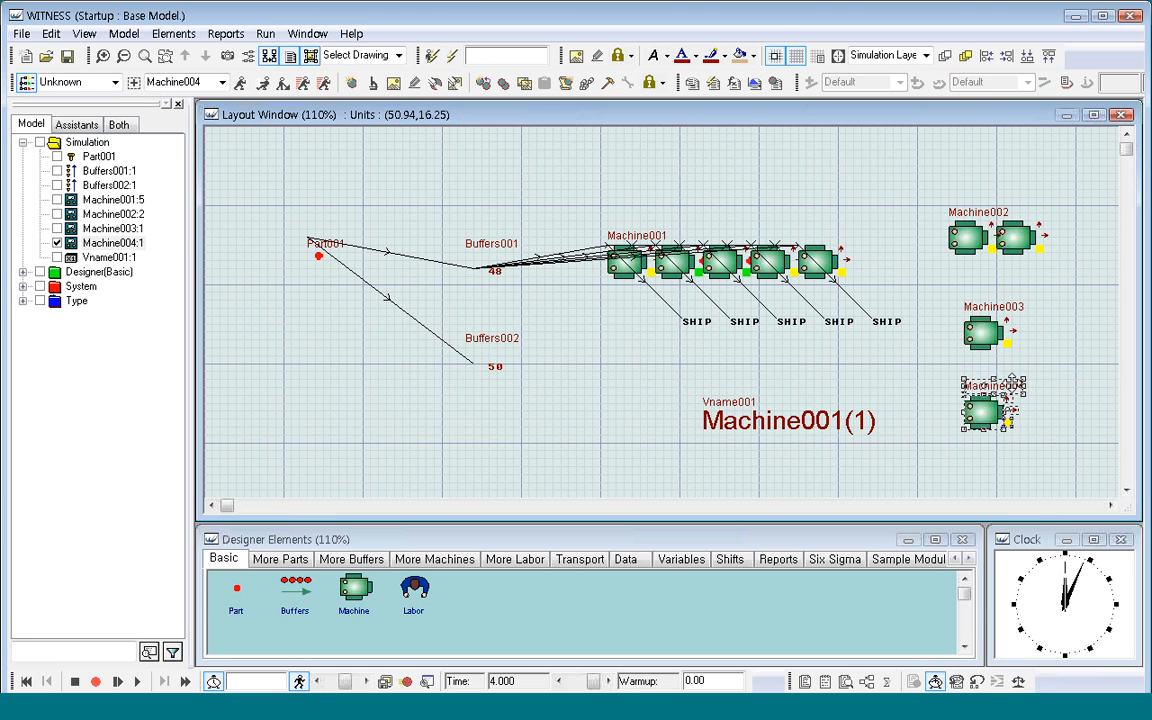
Step: Examine Machine003's input rule, accept its details without changes, and check the cloned machine in the layout
double_click(985, 340)
click(216, 511)
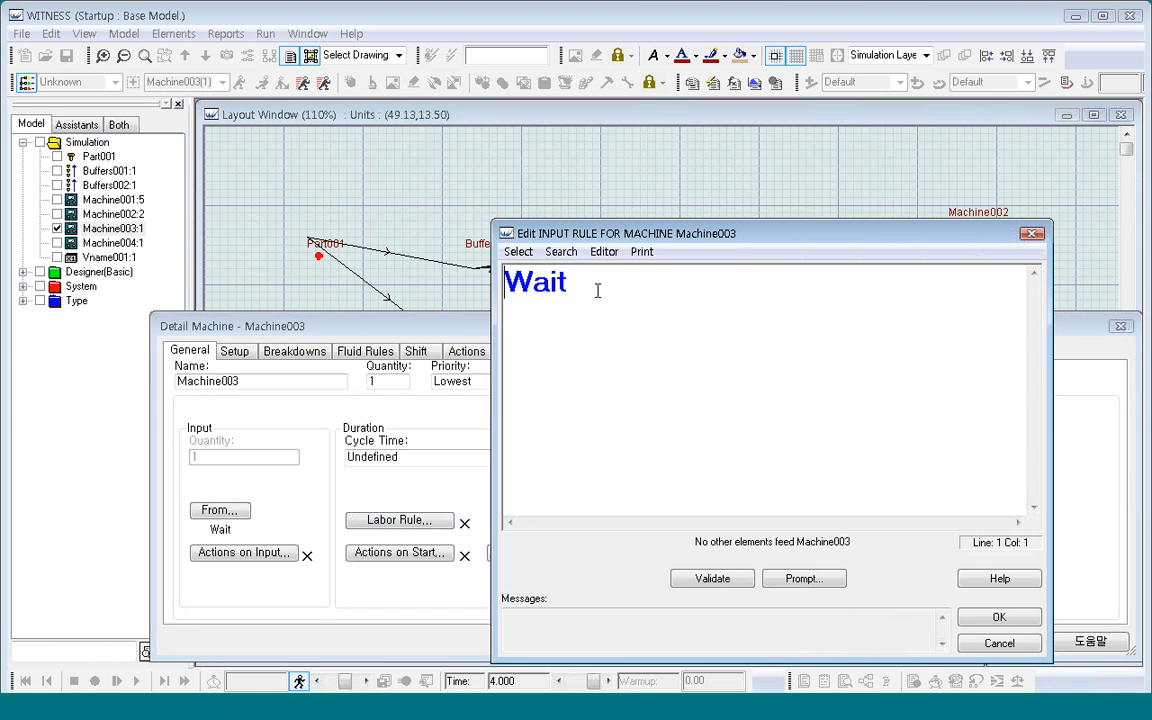
click(997, 617)
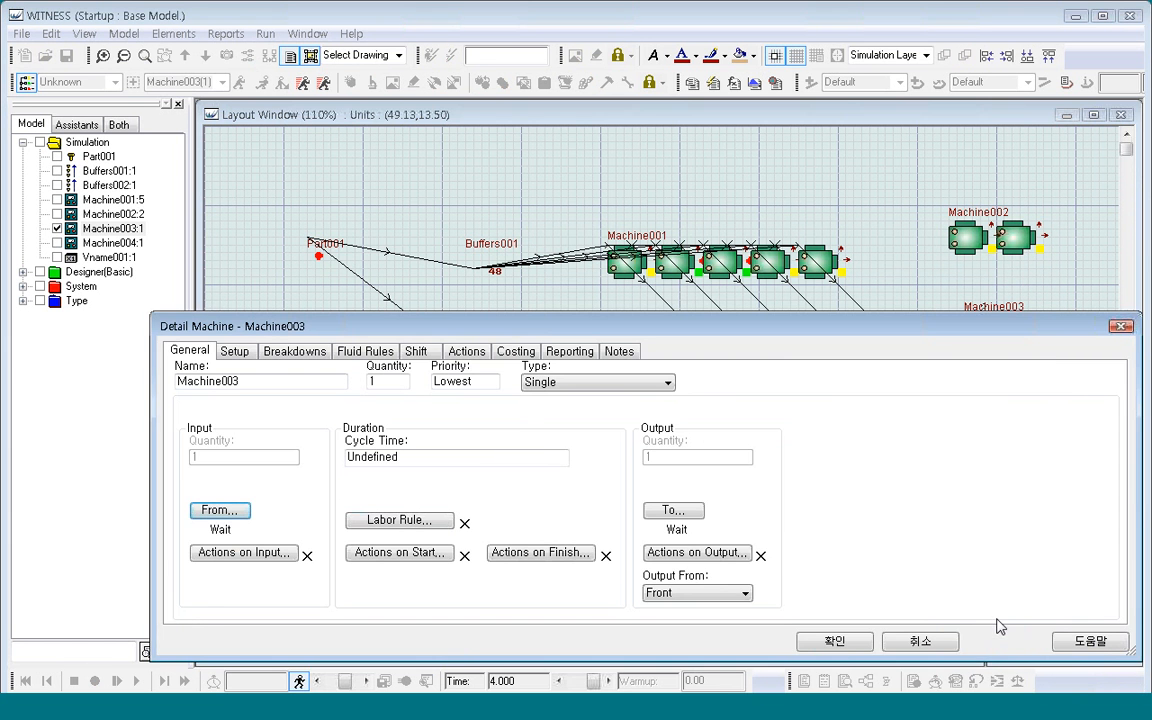
click(838, 641)
click(982, 412)
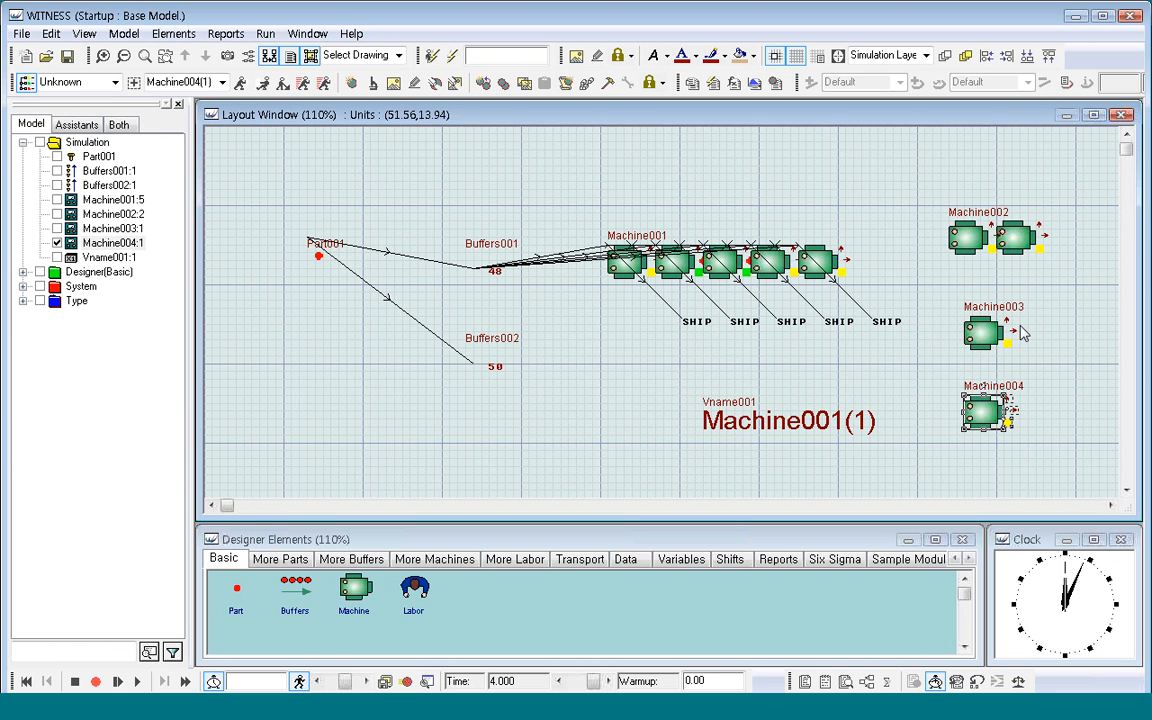
click(1031, 458)
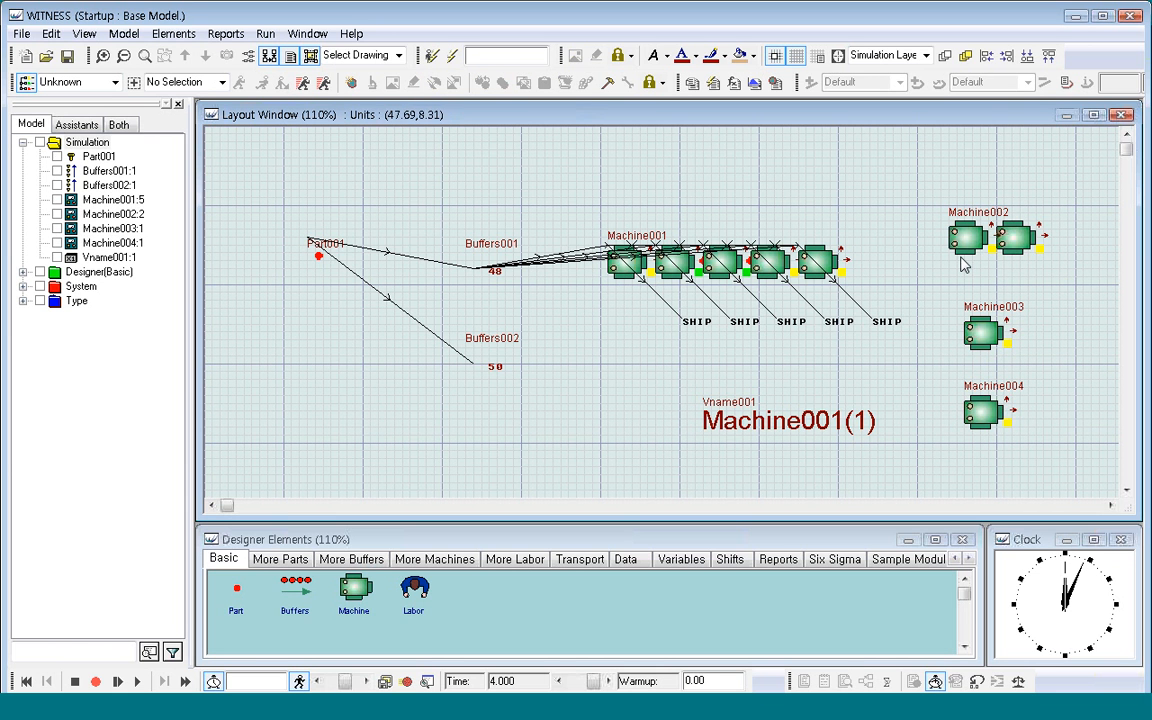